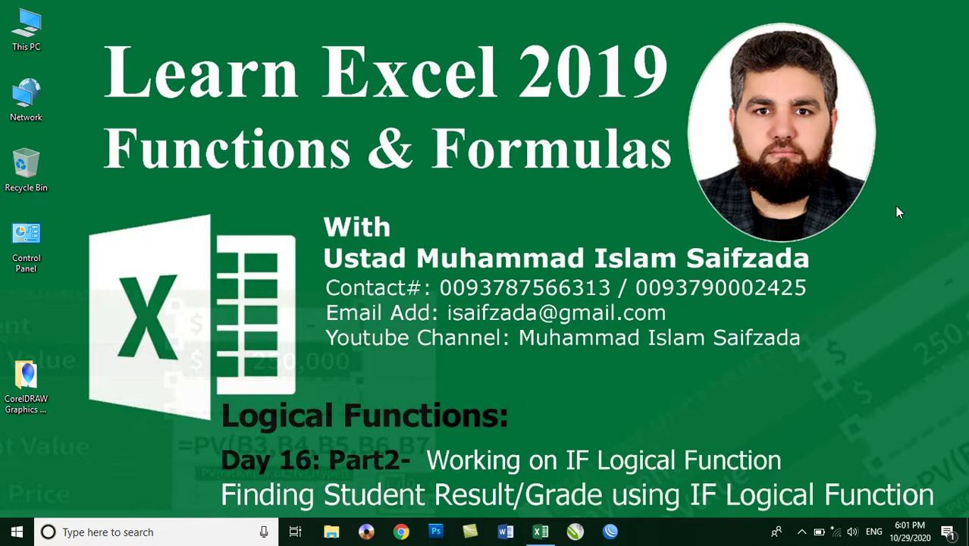
- Highlight 'IF Logical Function' on the slide, then switch to the Excel workbook
left_click_drag(565, 459, 774, 485)
left_click_drag(562, 446, 770, 481)
left_click(542, 531)
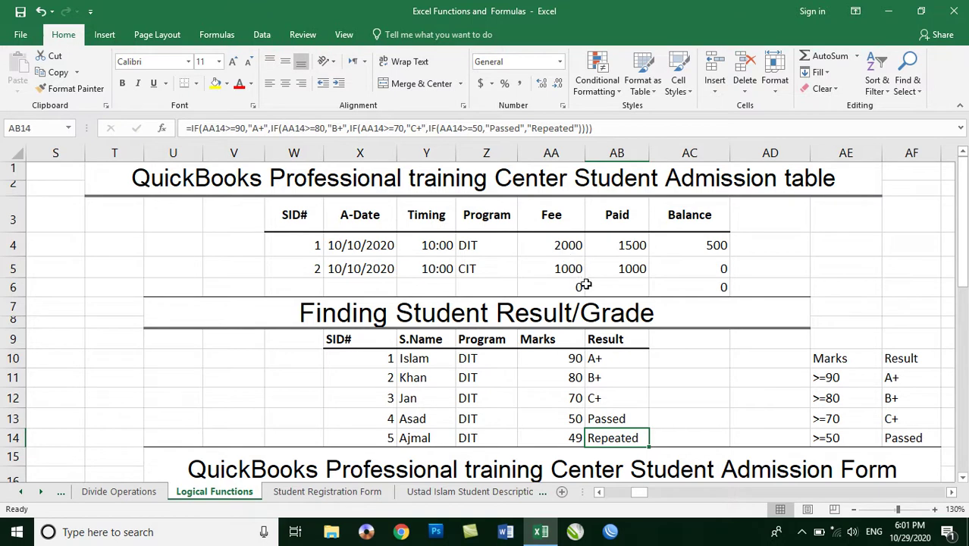
- Scroll down to the Student Admission Form and briefly select its table area U17:AF22
scroll(603, 295, "down", 1)
scroll(604, 294, "down", 1)
scroll(603, 294, "down", 1)
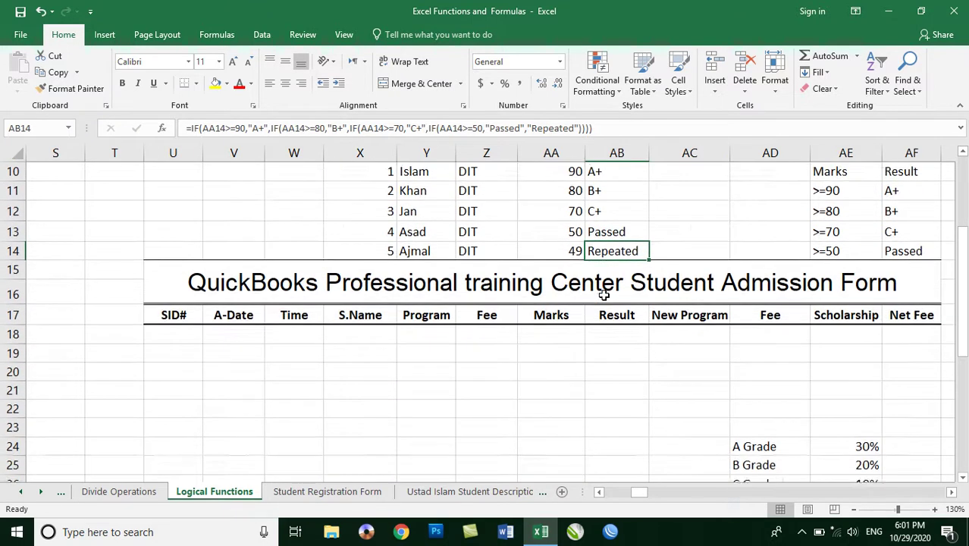
scroll(603, 294, "down", 1)
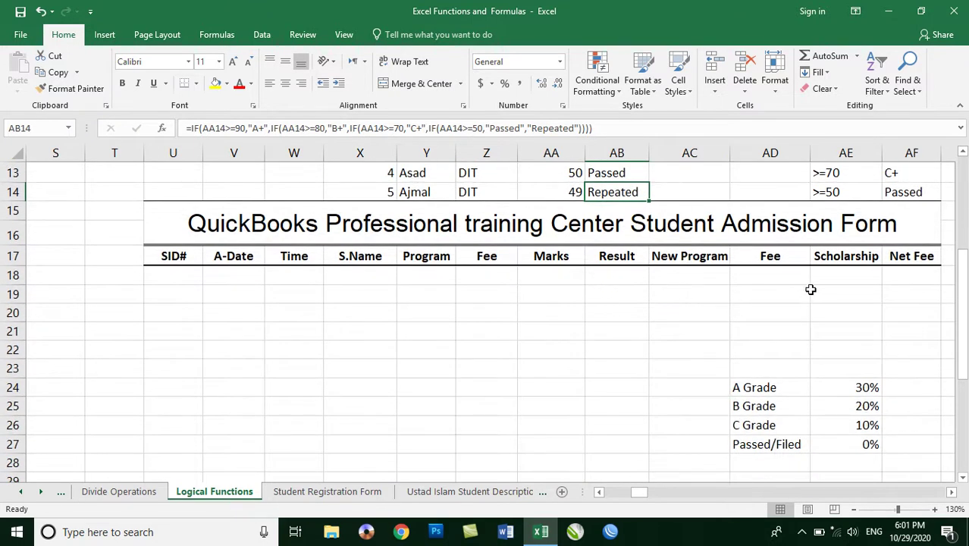
left_click_drag(886, 259, 200, 346)
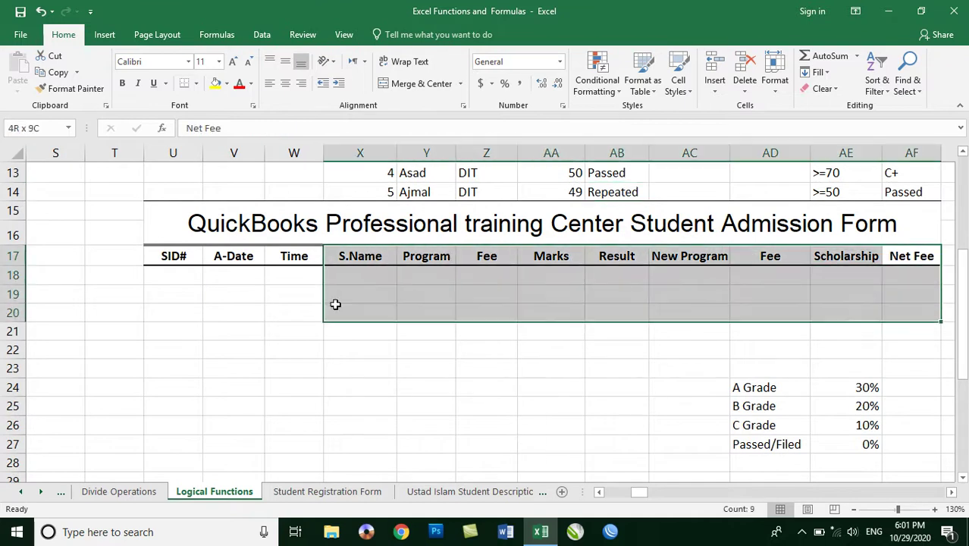
left_click(383, 298)
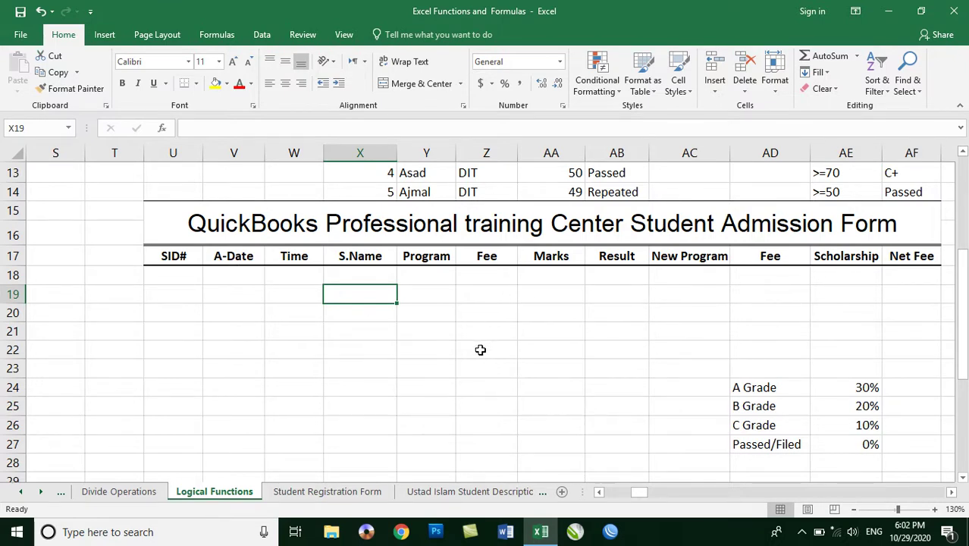
left_click(951, 492)
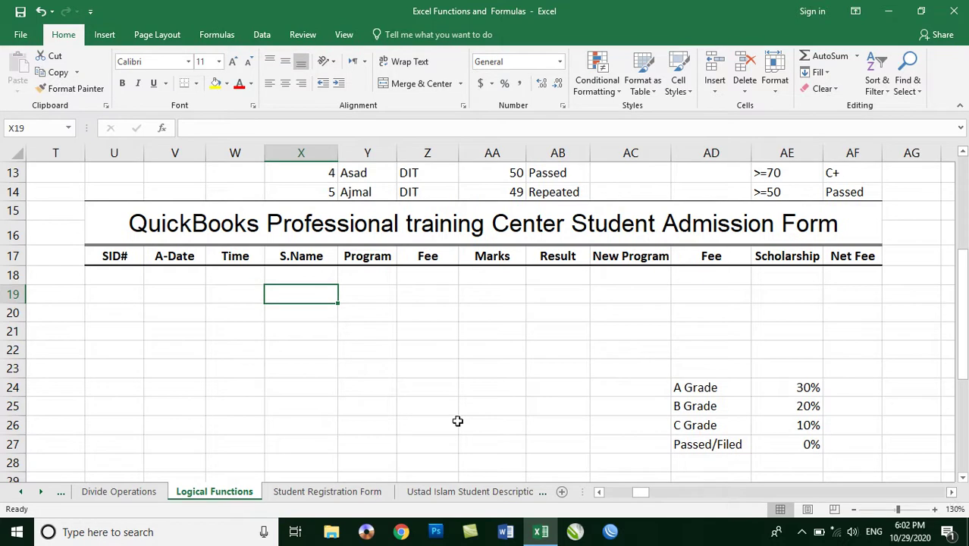
left_click(114, 255)
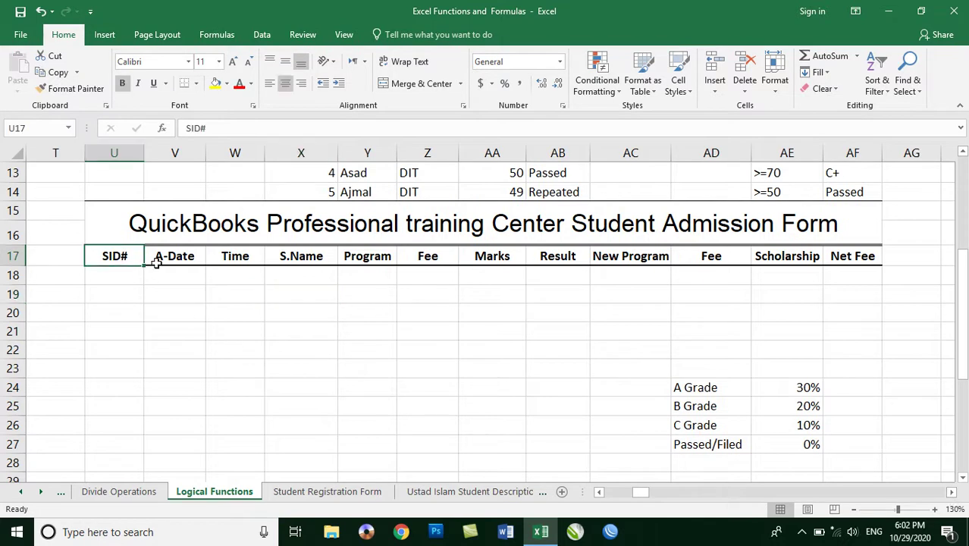
left_click(163, 258)
left_click(235, 255)
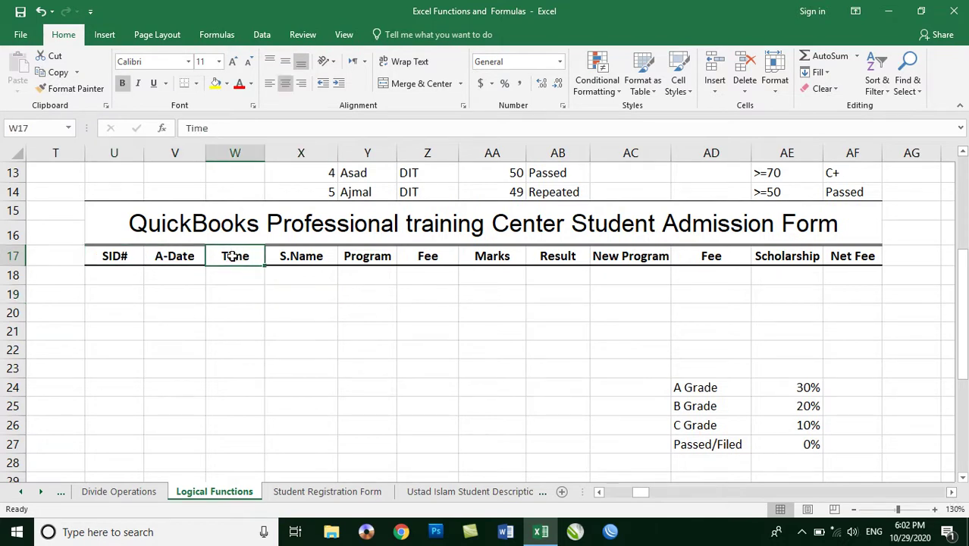
left_click(287, 256)
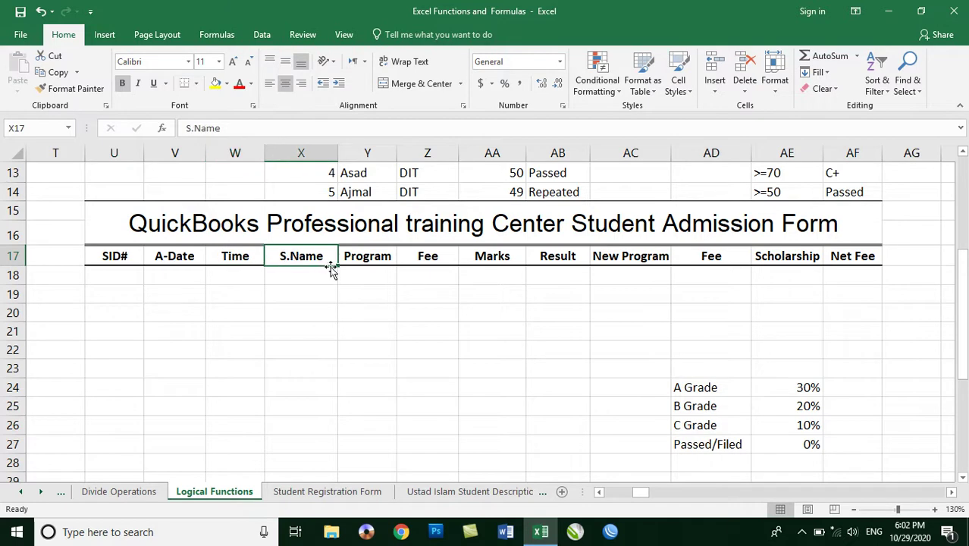
left_click(350, 256)
left_click(439, 262)
left_click(510, 257)
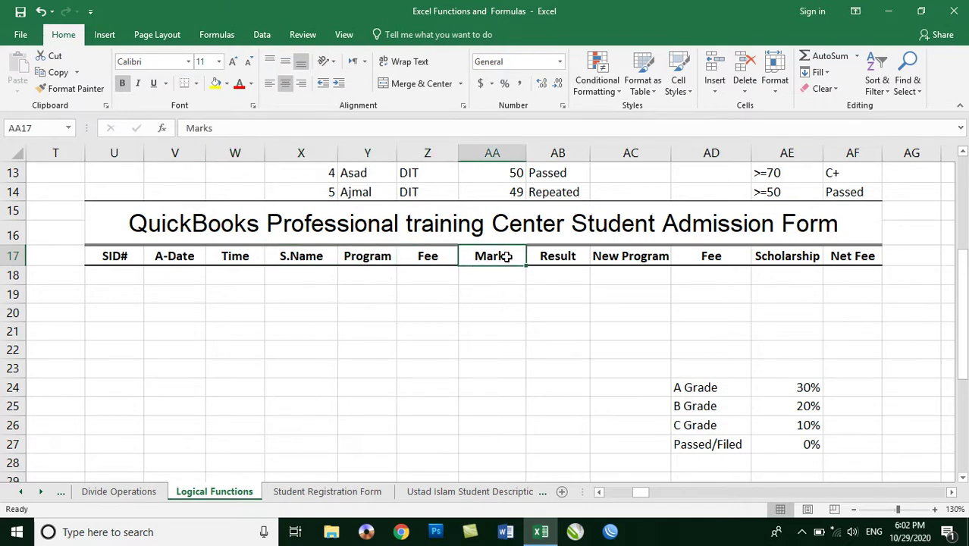
left_click(574, 257)
left_click(611, 258)
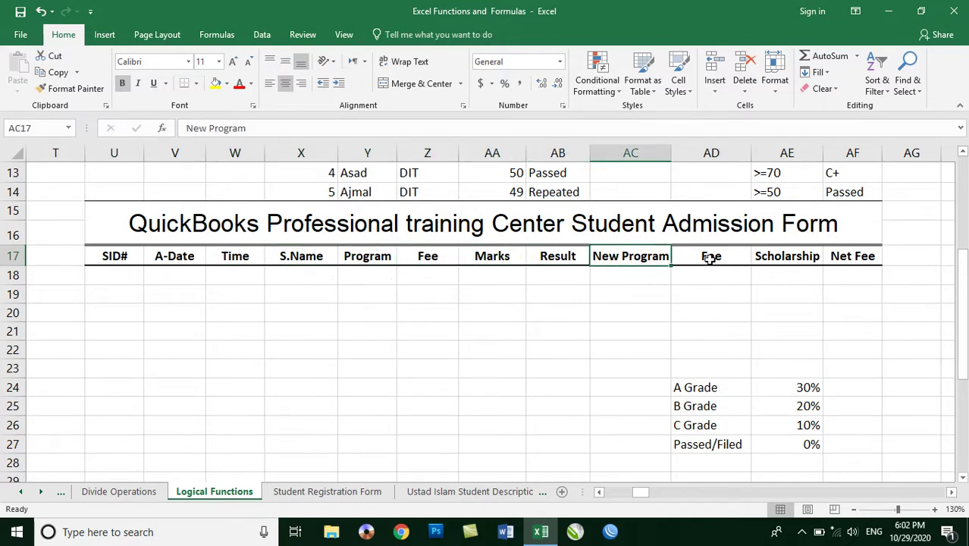
left_click(711, 258)
left_click(783, 260)
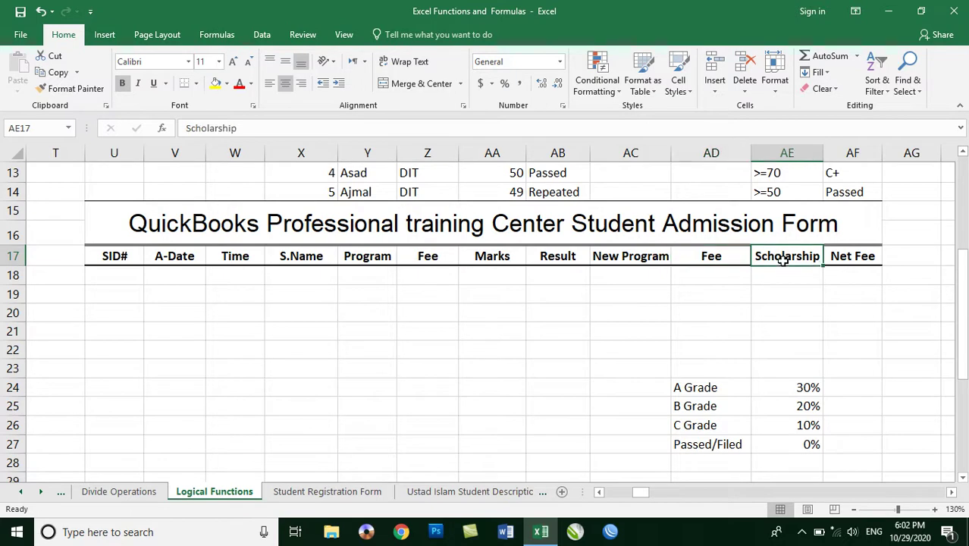
left_click(872, 258)
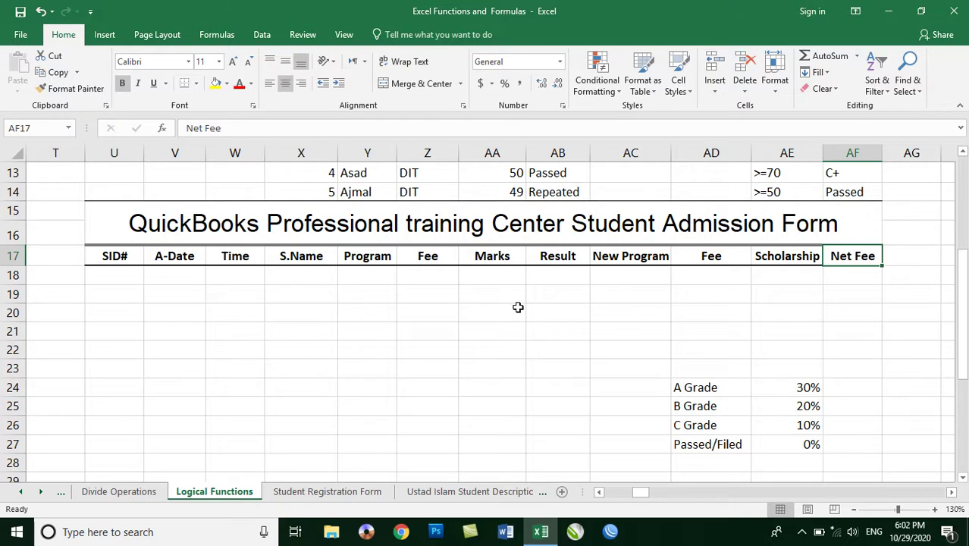
- Number SID# cells U18:U23 from 1 to 6 using the Fill Series auto-fill option
left_click(114, 274)
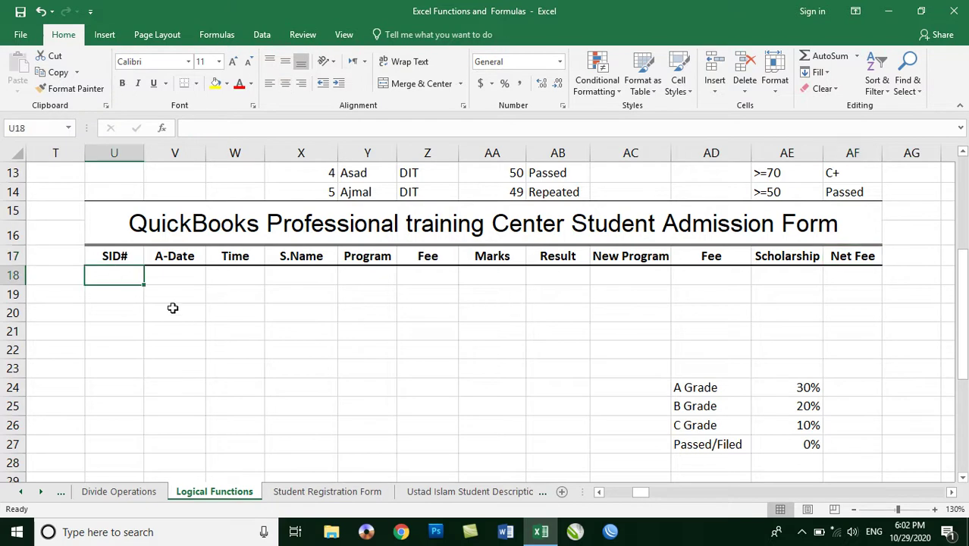
type("1")
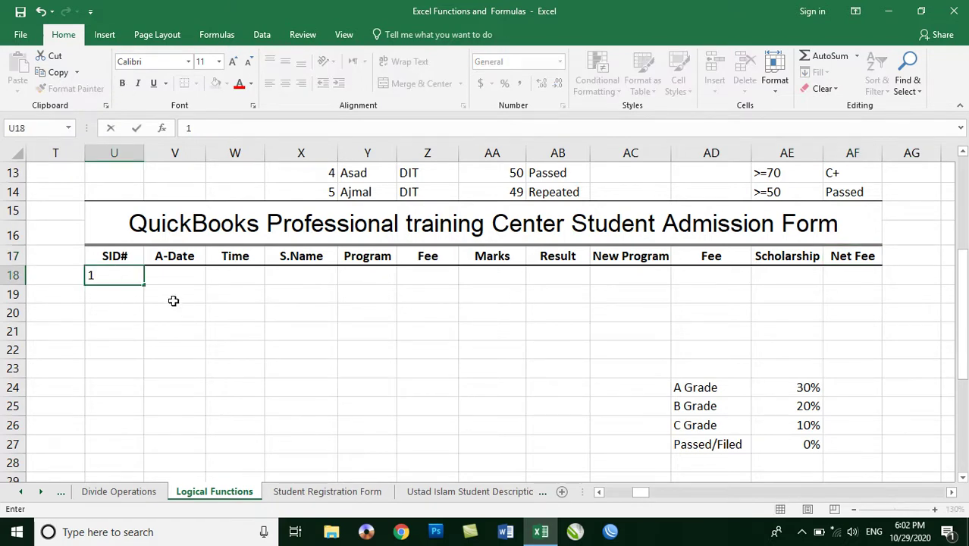
left_click(172, 297)
left_click(135, 275)
left_click_drag(142, 286, 150, 378)
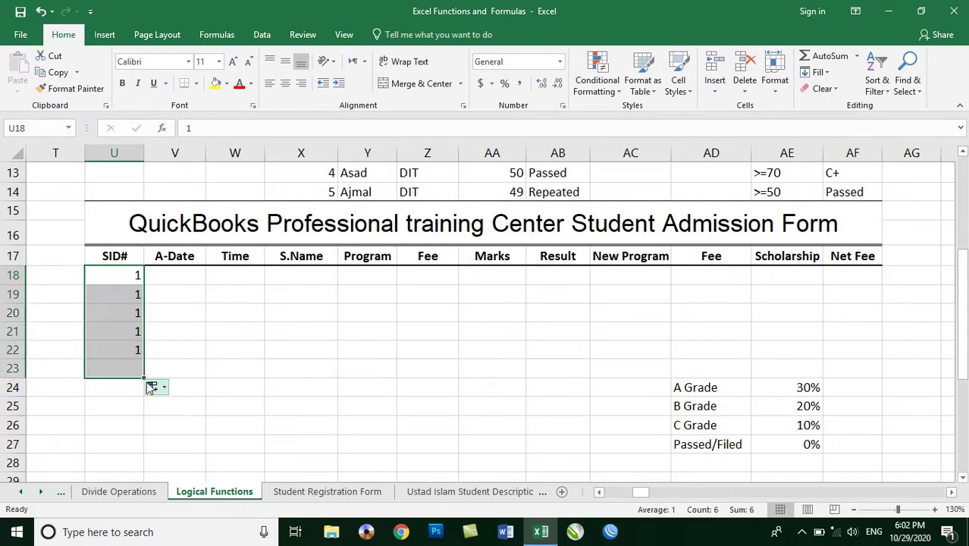
left_click(157, 388)
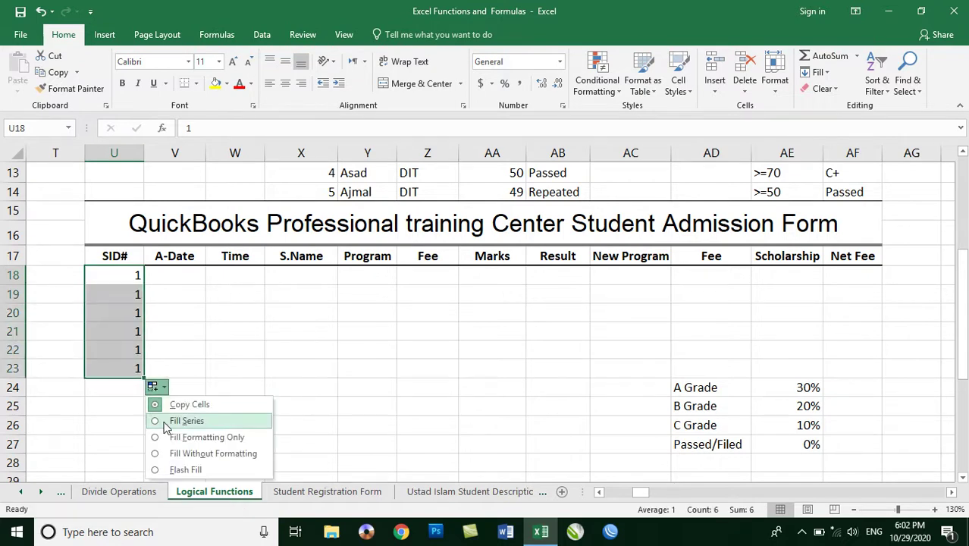
left_click(166, 423)
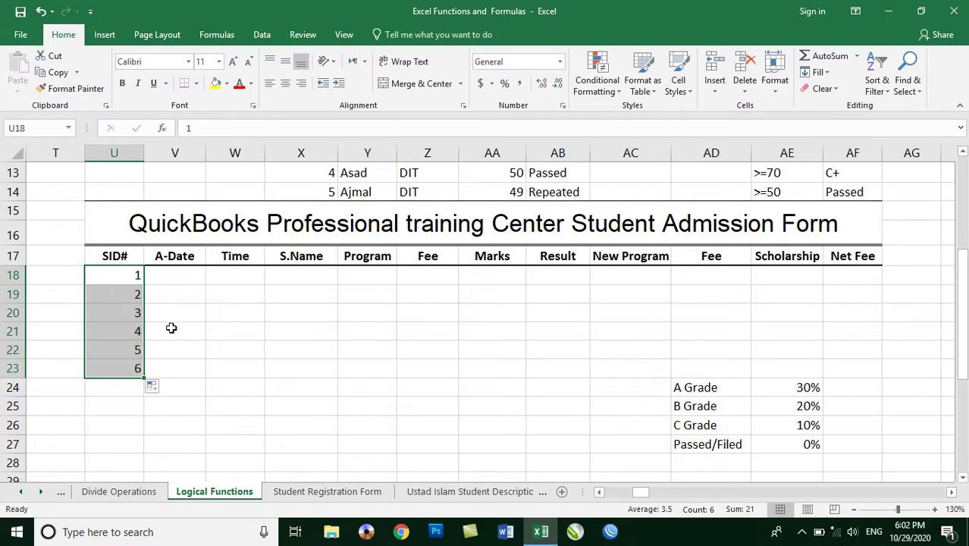
left_click(178, 277)
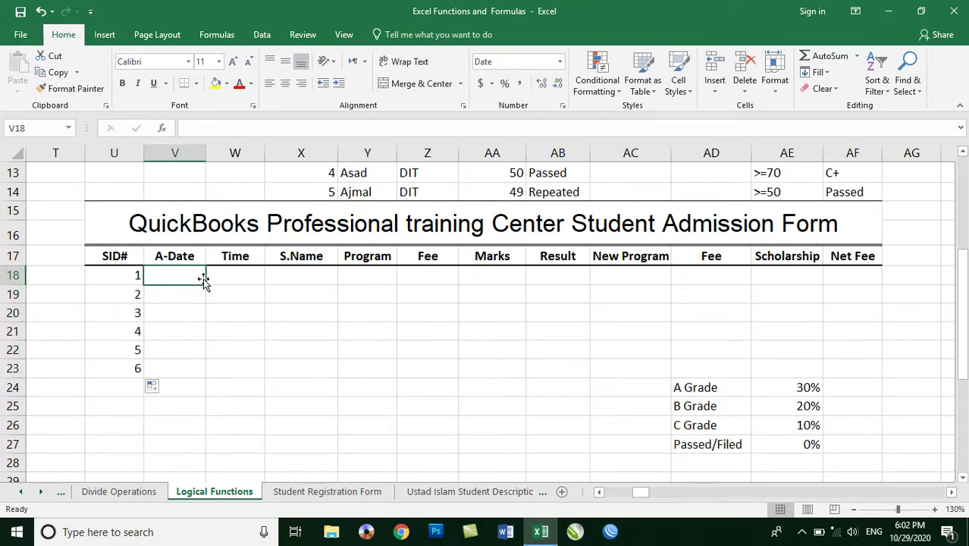
- Enter 10/10/2020, 10:00 AM, the student's name and program DIT across row 18
type("10/10/2020")
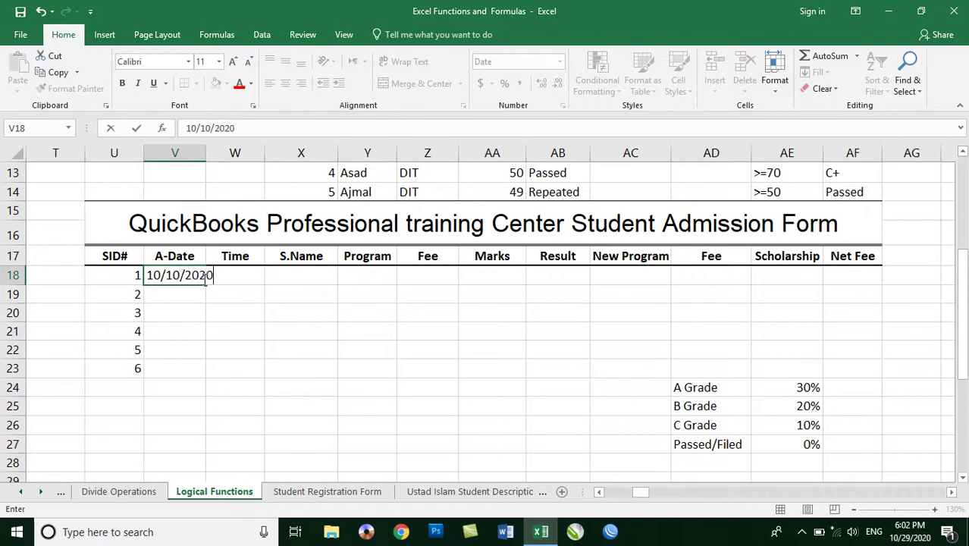
key("Tab")
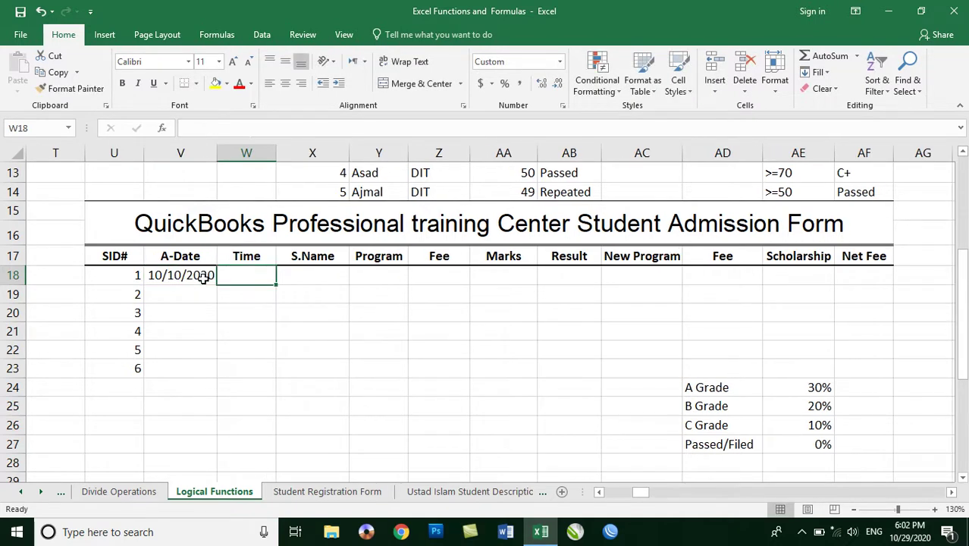
type("10:00 AM")
key("Tab")
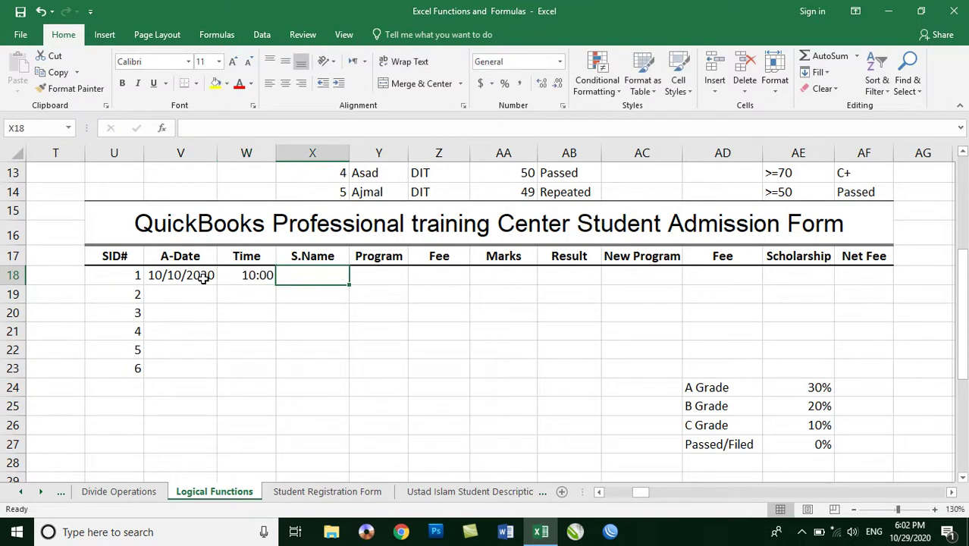
type("Islam")
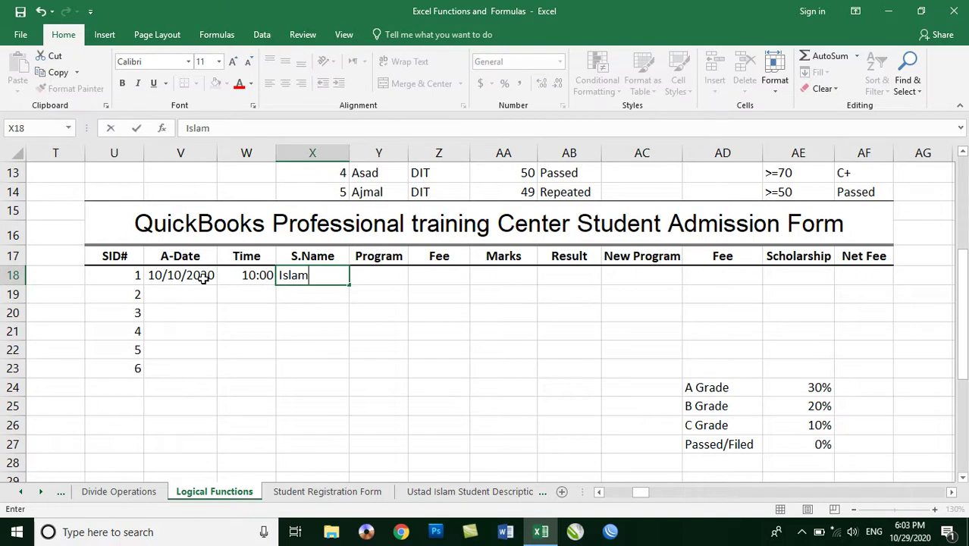
key("Tab")
type("DIT")
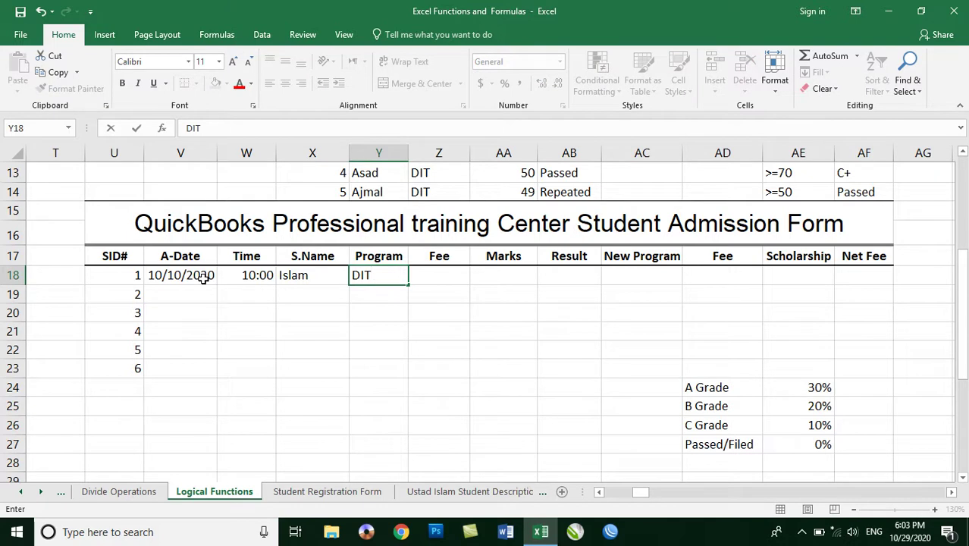
key("Tab")
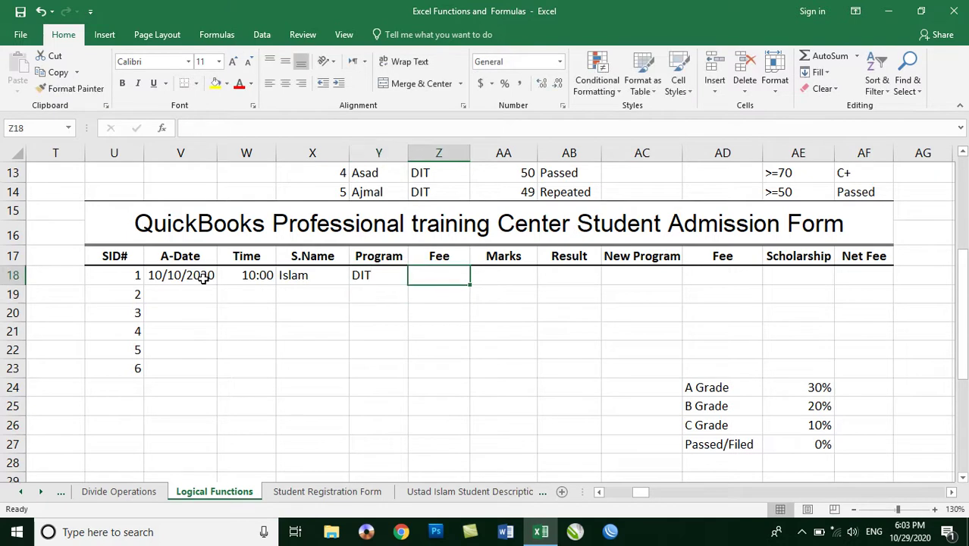
key("Left")
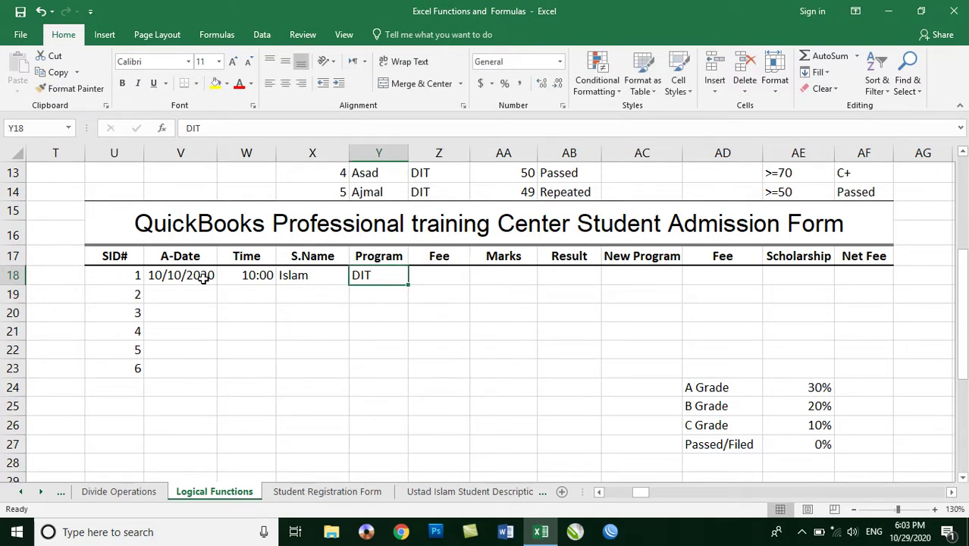
key("Right")
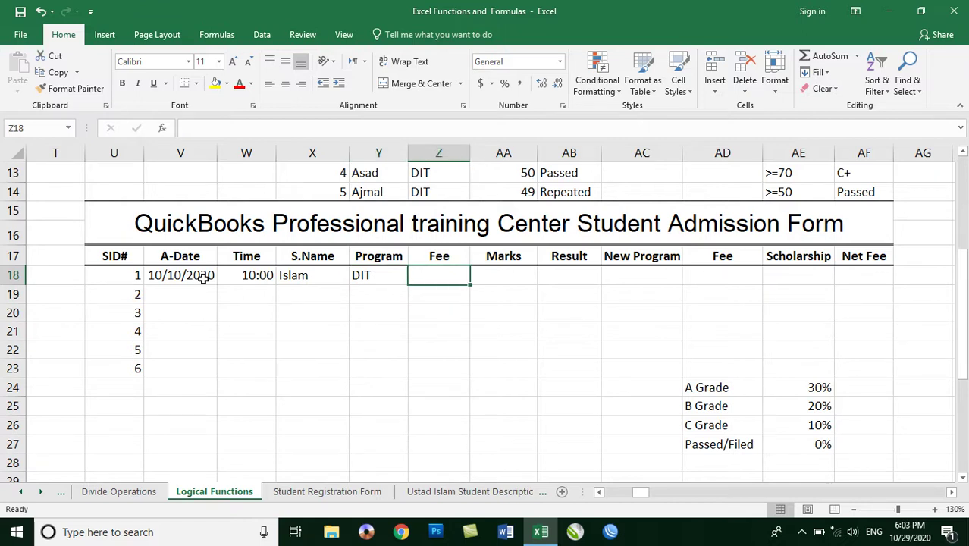
- Start Z18's nested IF fee formula on Y18: DIT 2000, CIT 1000, CCNA 3000, CCNP 4500
type("=if(")
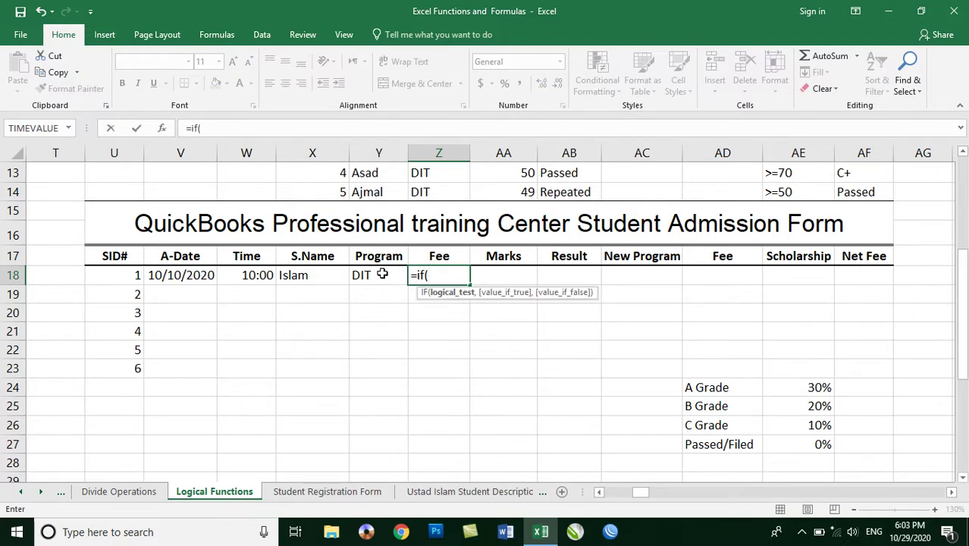
left_click(383, 274)
type("=")
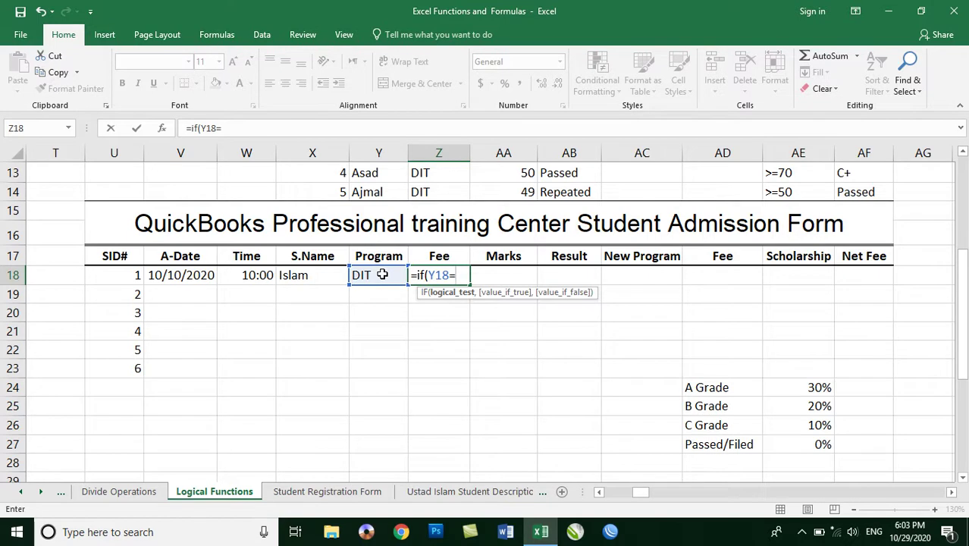
type("\"DIT:\"")
key("BackSpace")
key("BackSpace")
type(",2000,if")
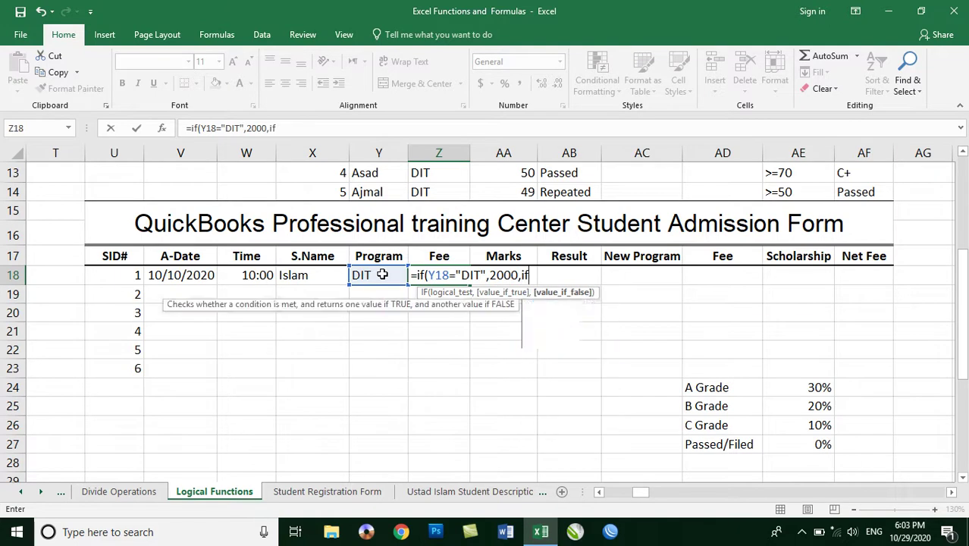
type("(")
left_click(382, 274)
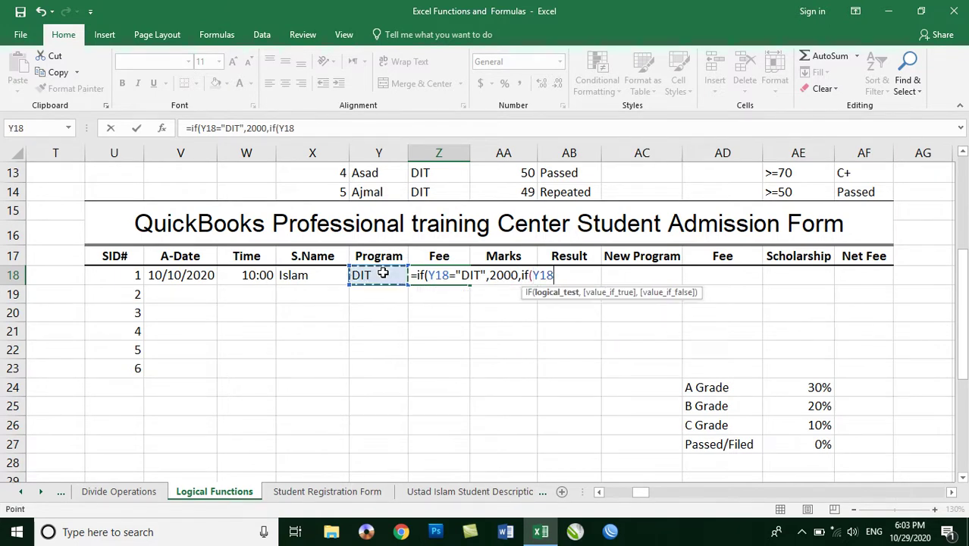
type("=\"CIT\",1000,if(")
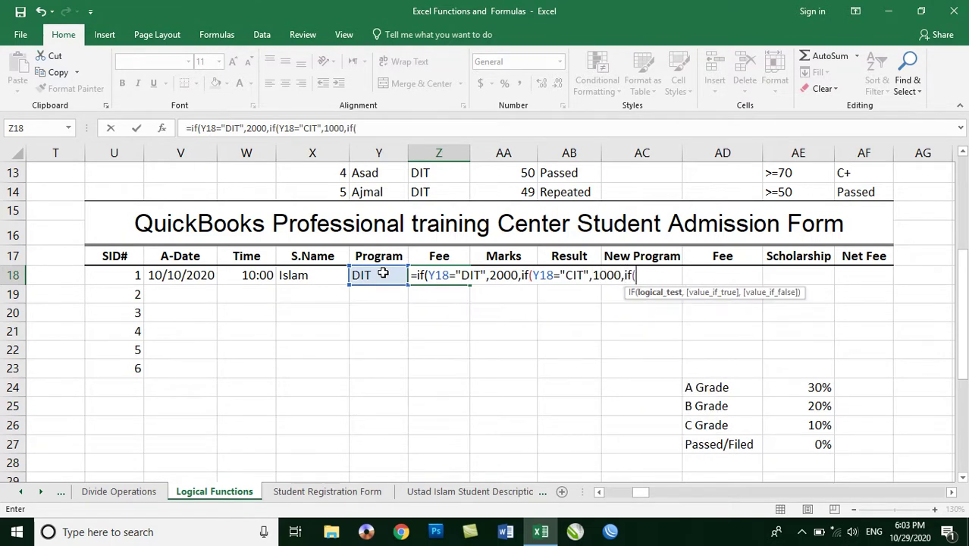
left_click(383, 273)
type("=\"")
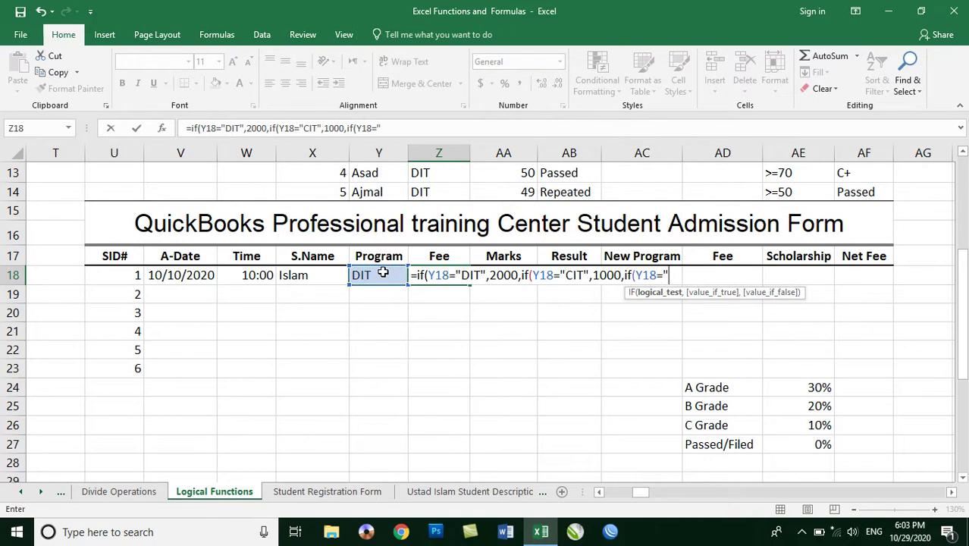
type("CCNA\"")
type(",")
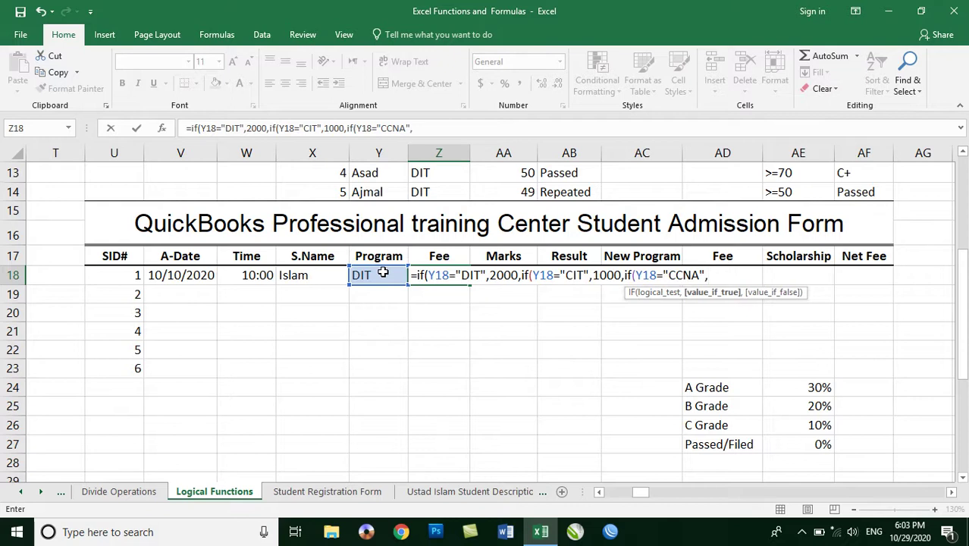
type("3000,if")
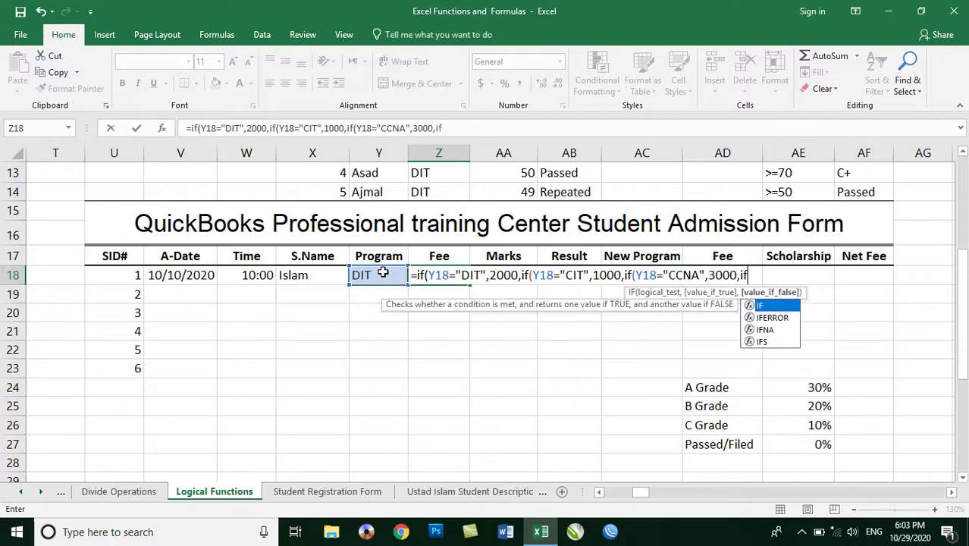
type("(")
left_click(383, 274)
type("=\"CCNP\",")
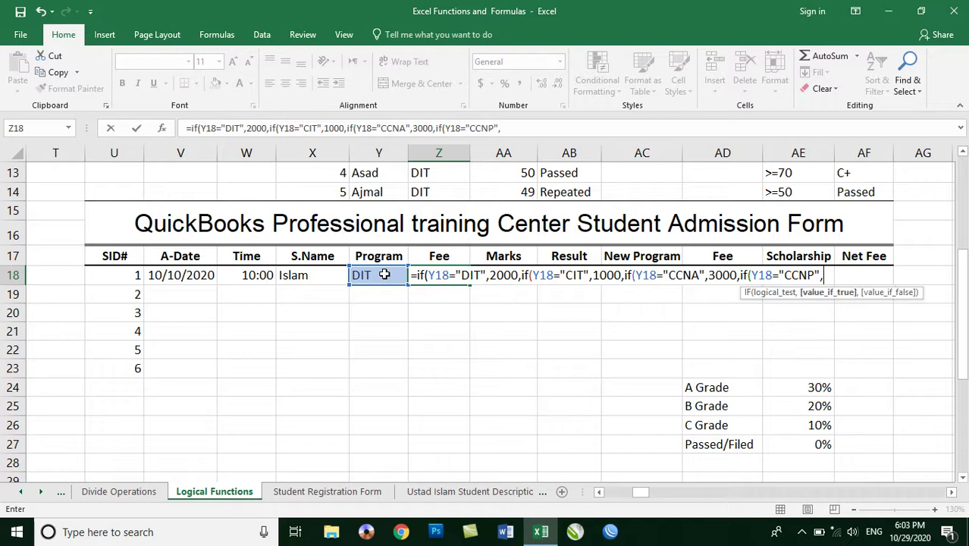
type("4500")
type(",")
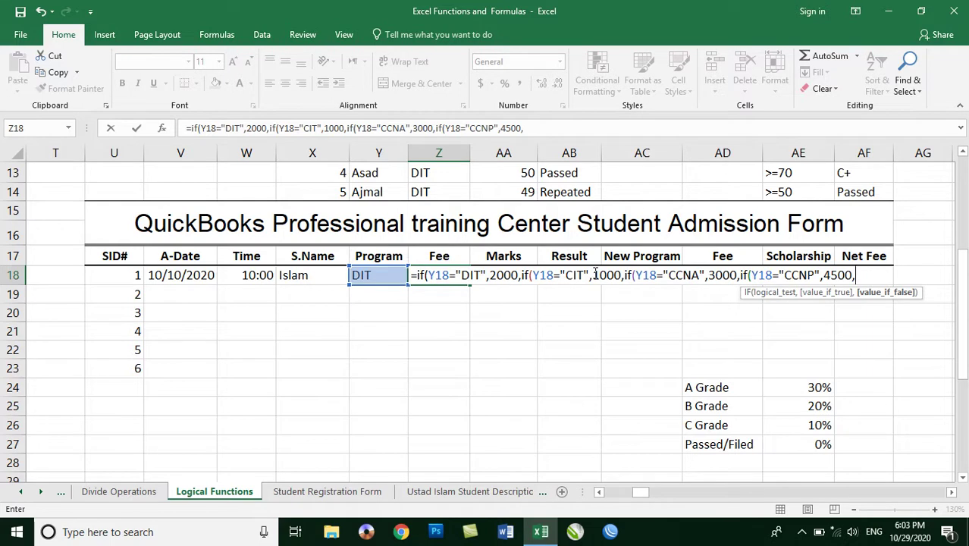
- Add QuickBooks Desktop and QuickBooks Online at 3000, otherwise 0, then close and enter the formula
left_click_drag(593, 275, 621, 276)
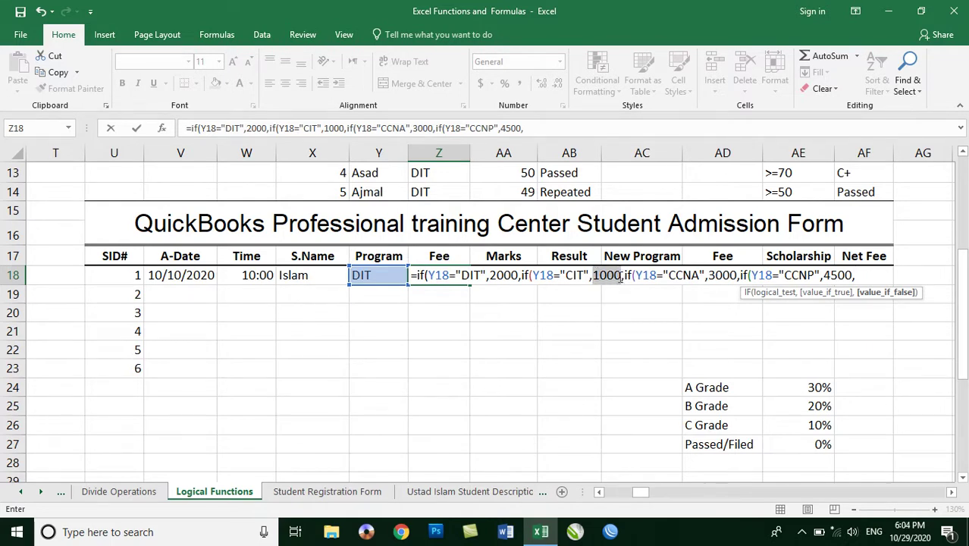
left_click(853, 276)
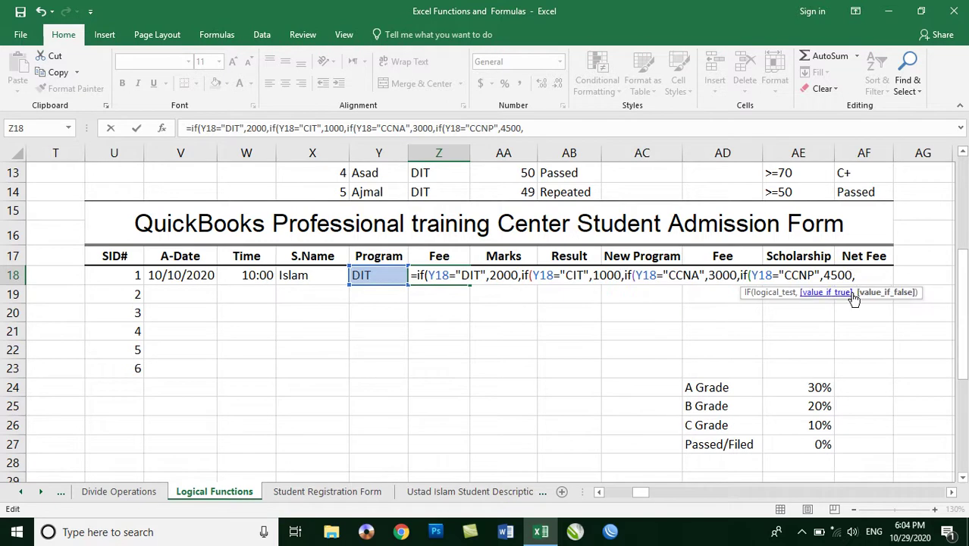
type("if")
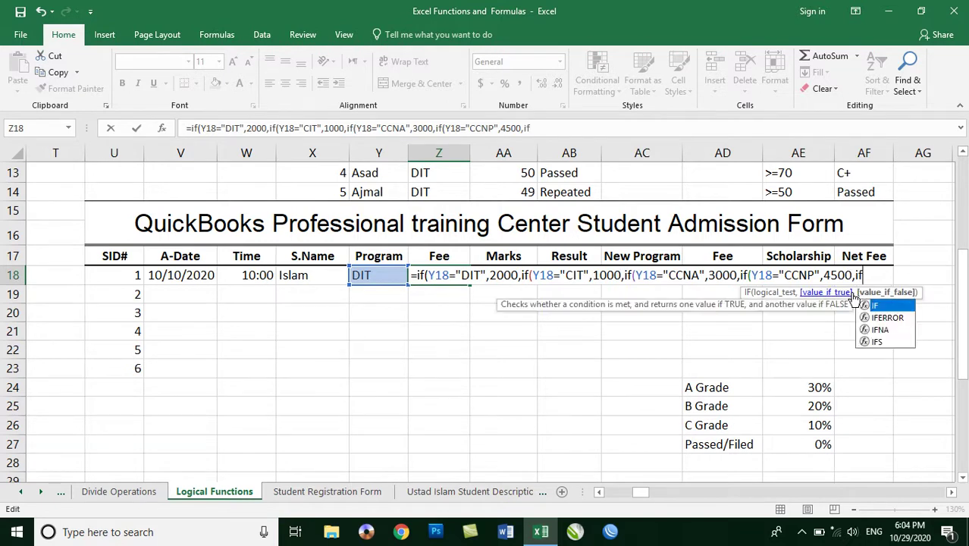
type("(")
left_click(376, 275)
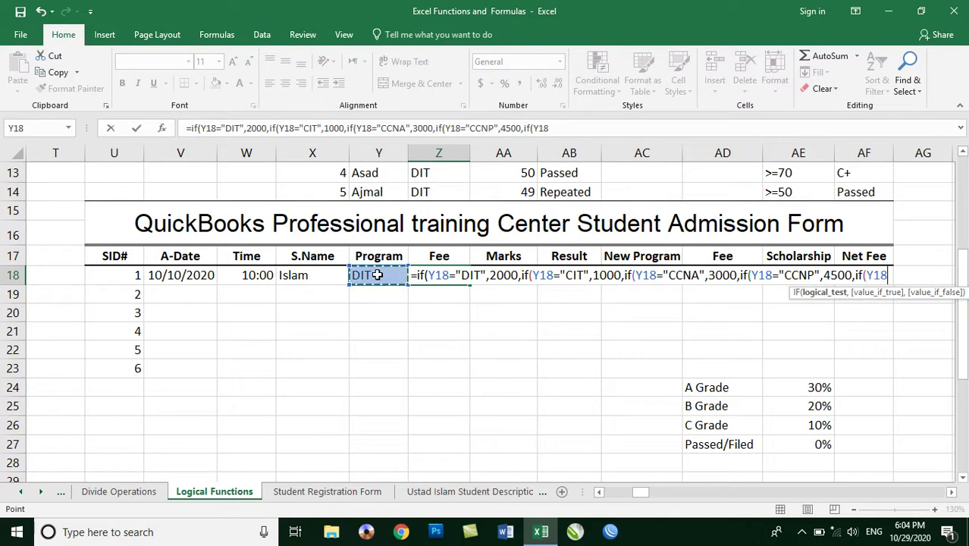
type("=\"Quick")
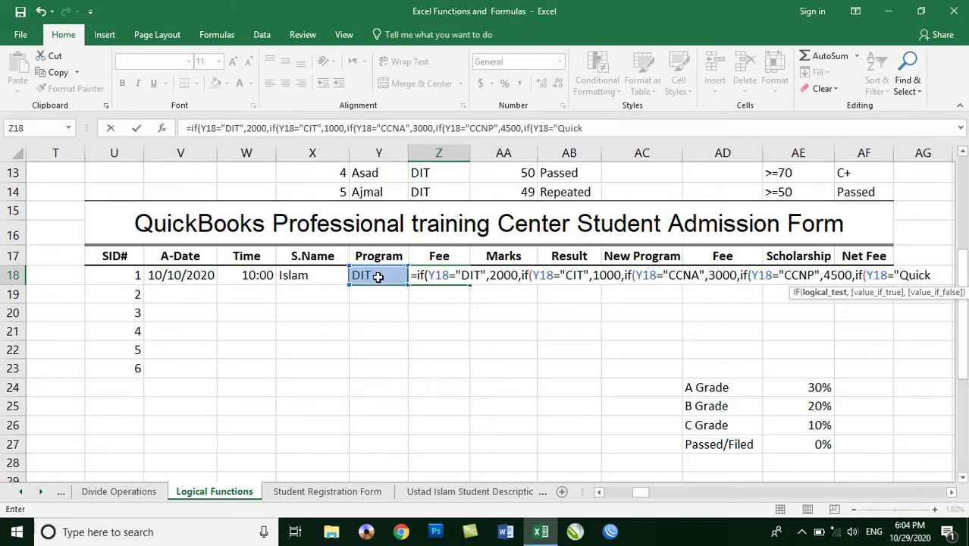
type("Books ")
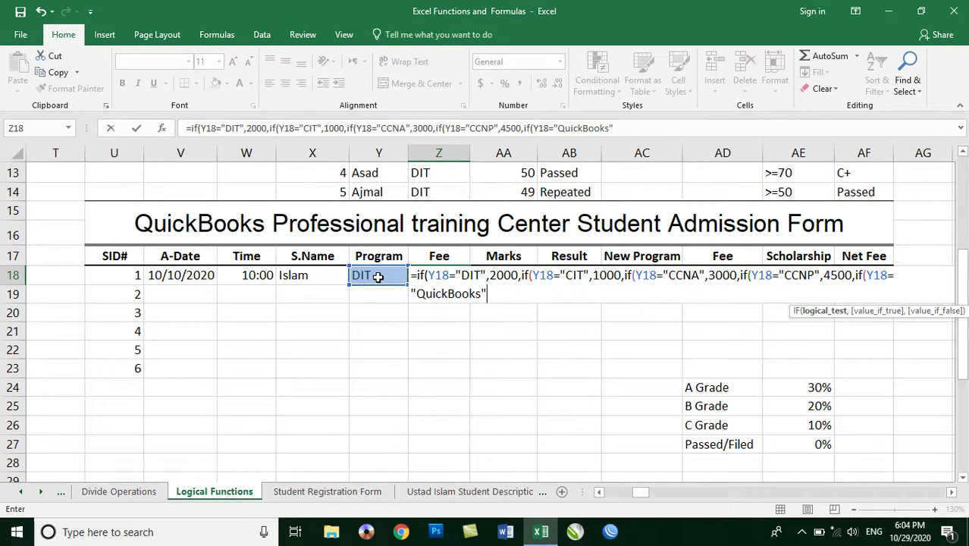
type("Desktop\",3000,")
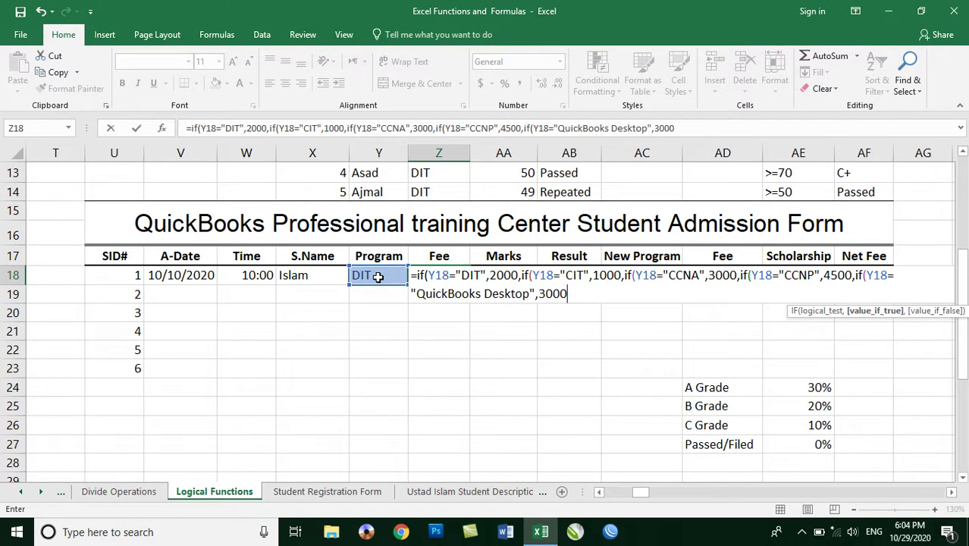
type("if(")
left_click(379, 276)
type("=\"QuickBooks Online")
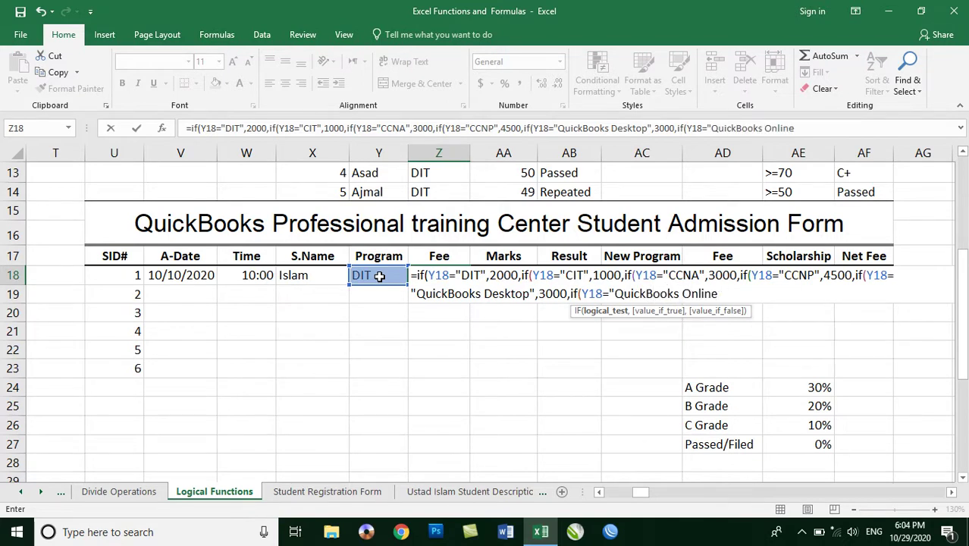
type("\",3000")
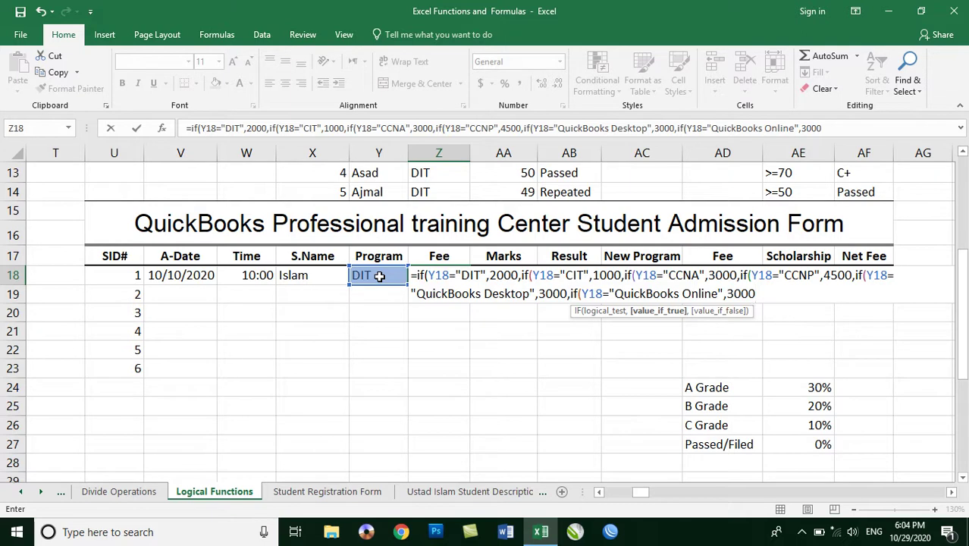
type(",0")
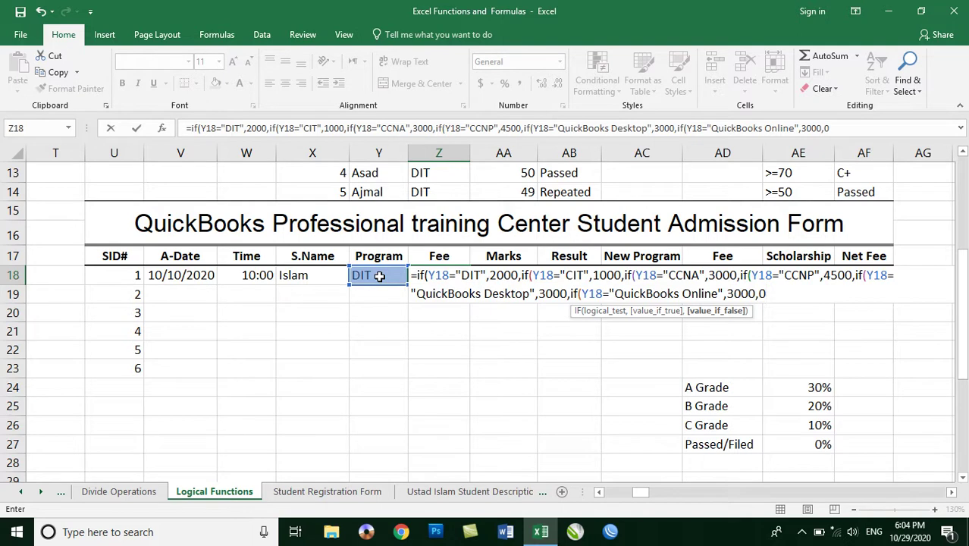
type(")")
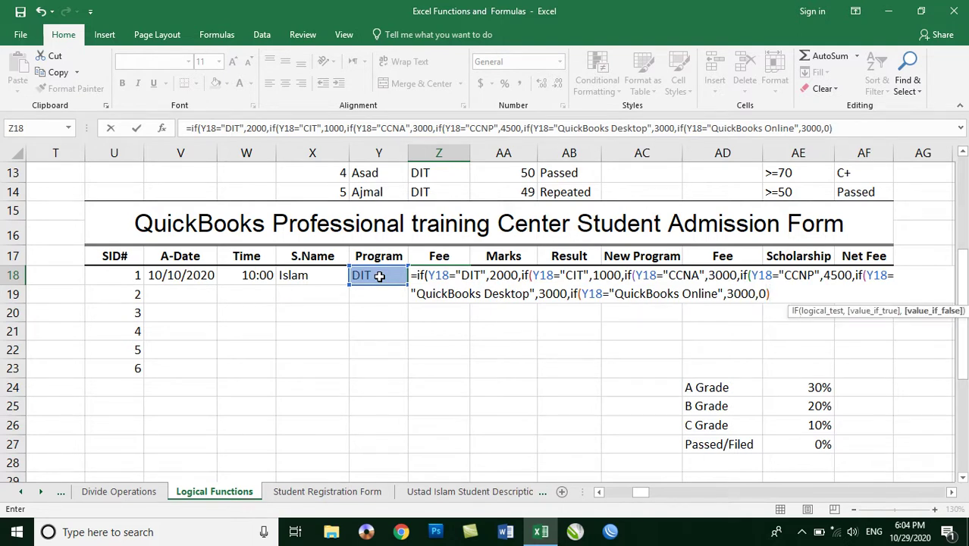
type(")))")
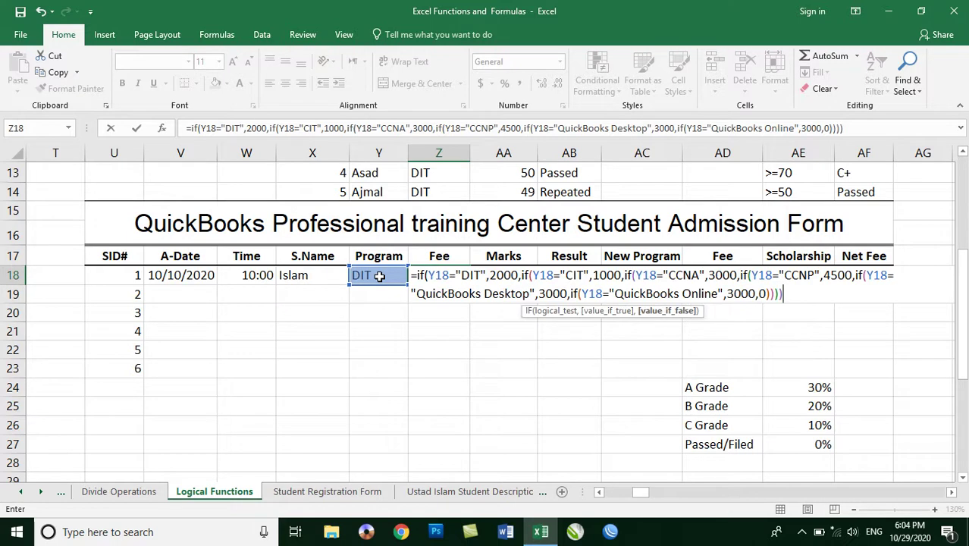
type(")")
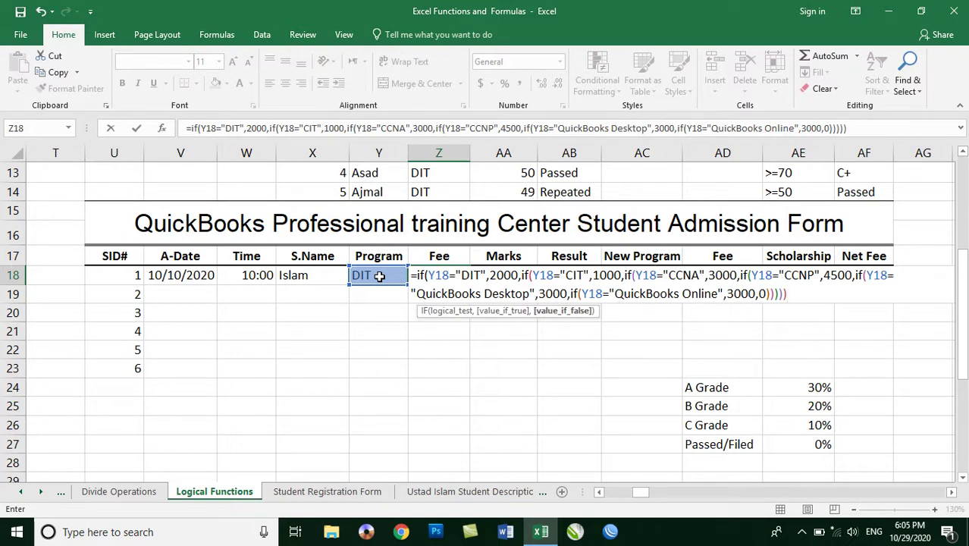
type(")")
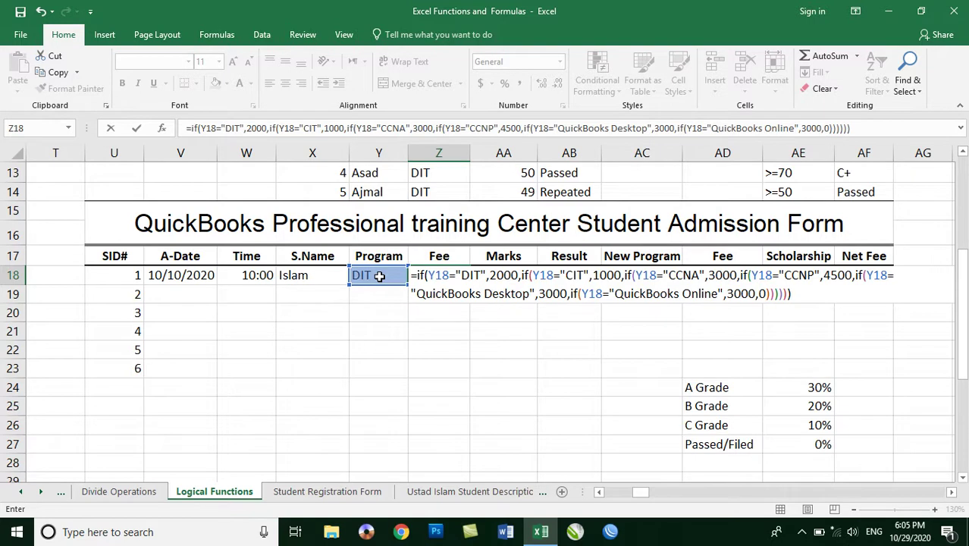
key("Return")
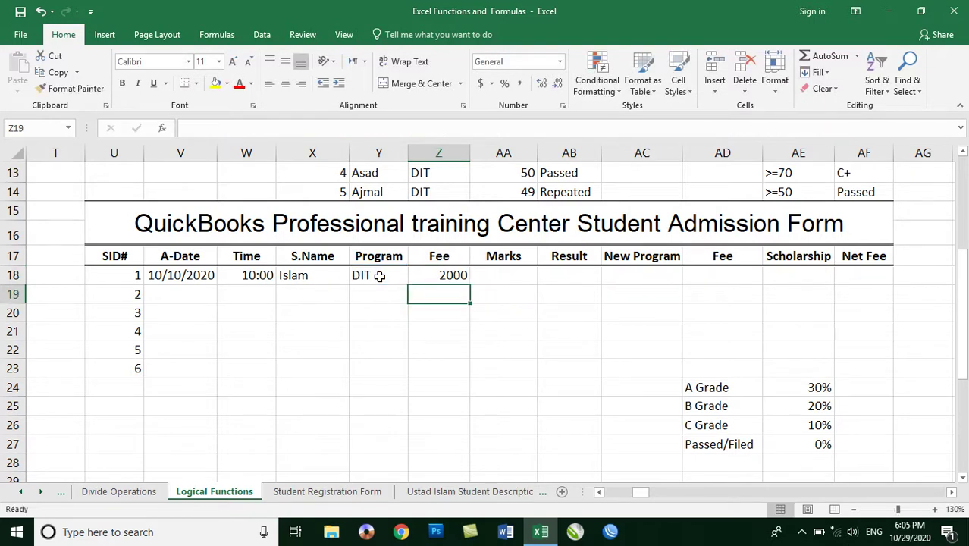
- Widen column Y and test the fee formula by entering DIT, CIT, then CCNA in Y18
left_click(380, 276)
key("Delete")
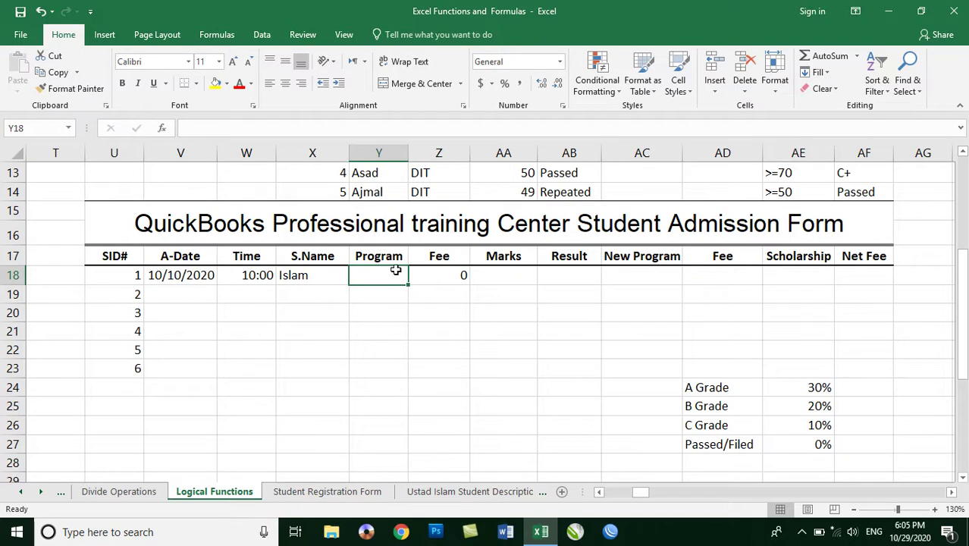
left_click_drag(408, 152, 467, 165)
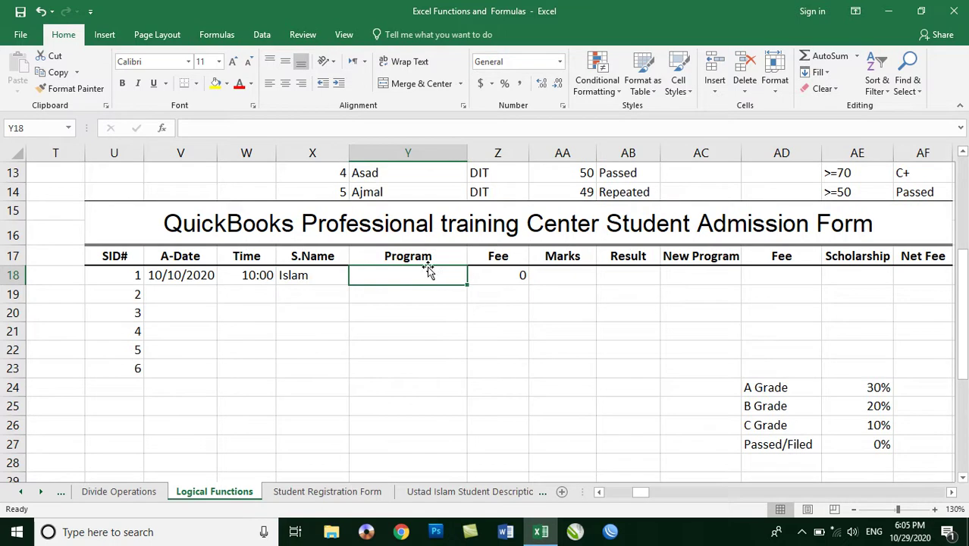
type("DIT")
key("Return")
left_click(429, 270)
type("D")
key("BackSpace")
type("CIT")
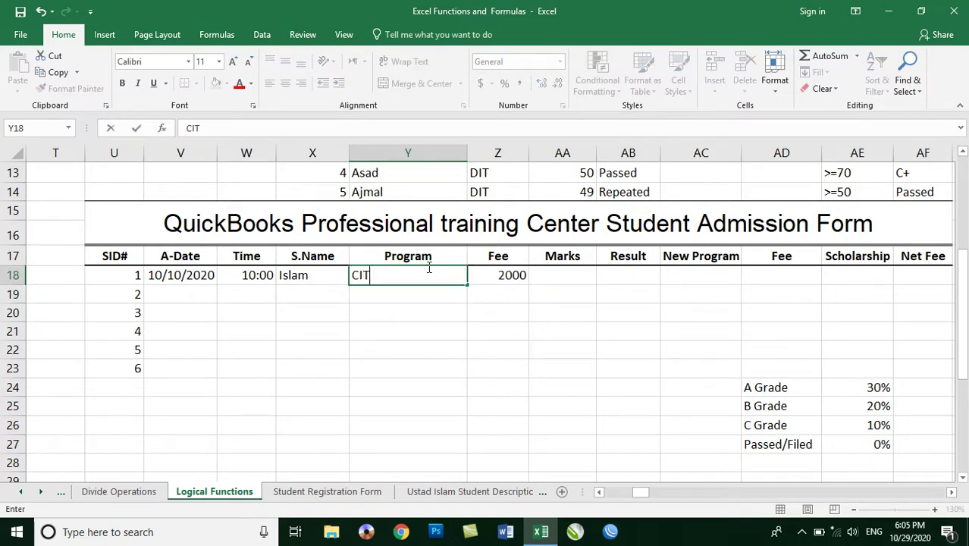
key("Return")
left_click(428, 270)
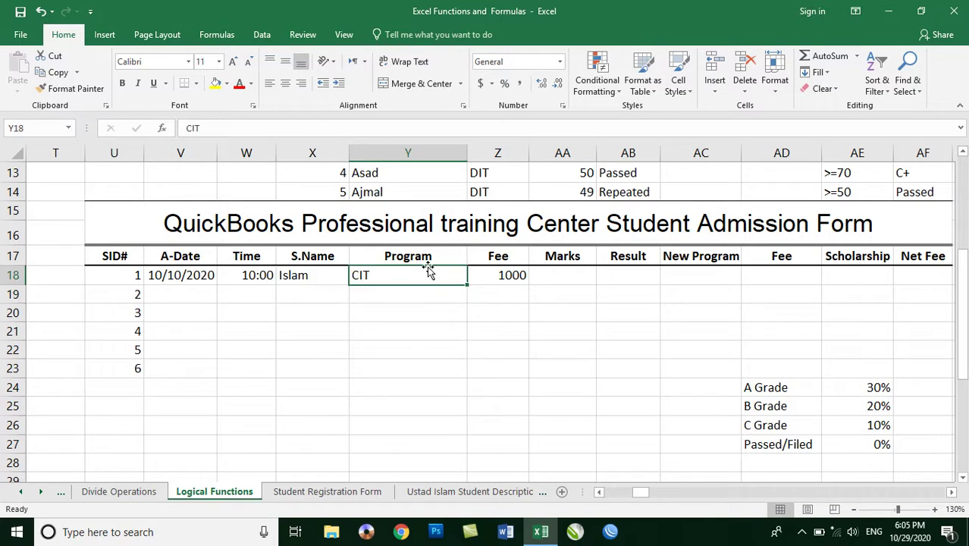
type("CCNA")
key("Return")
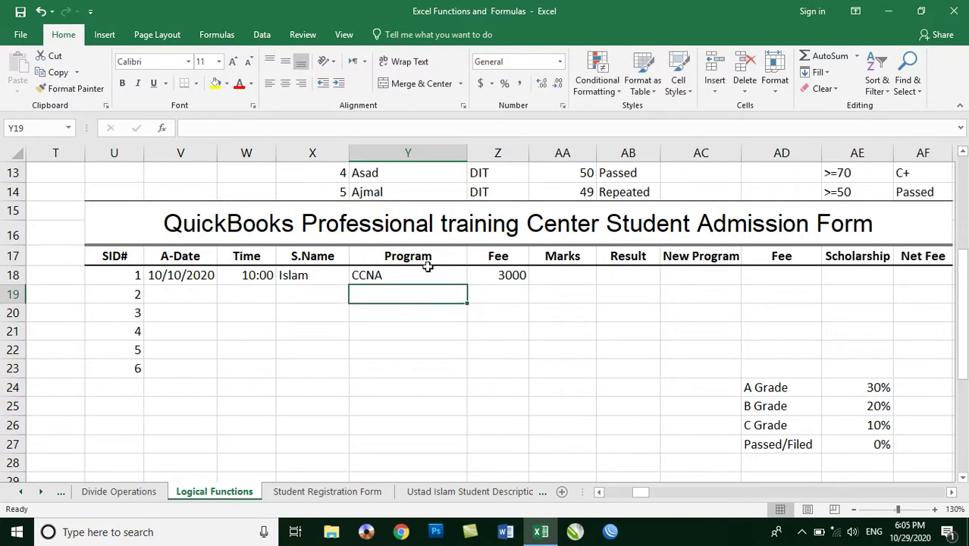
- Set Y18 to QuickBooks Desktop, then QuickBooks Online, confirming the 3000 fee
left_click(428, 269)
type("QuickBooks Drc")
key("BackSpace")
key("BackSpace")
type("eskto")
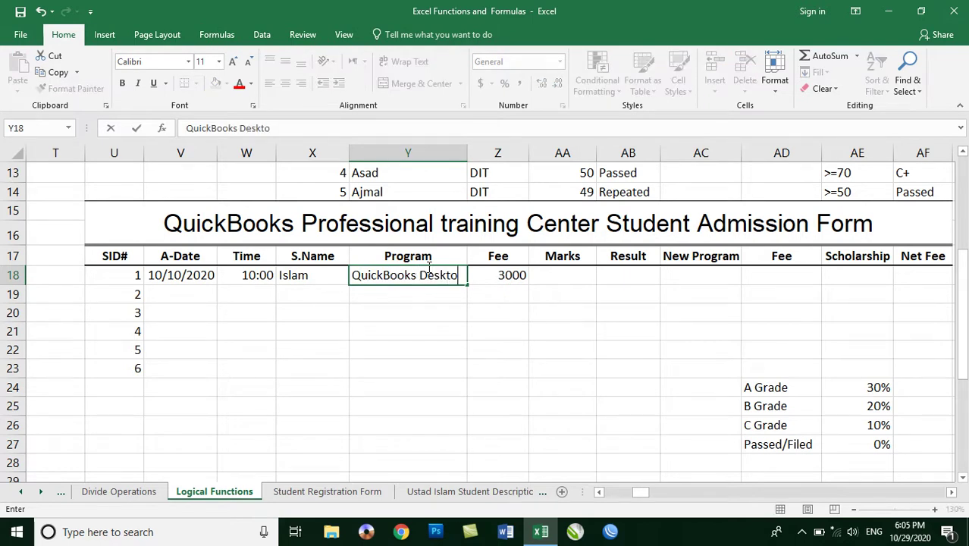
type("p")
key("Return")
left_click(429, 271)
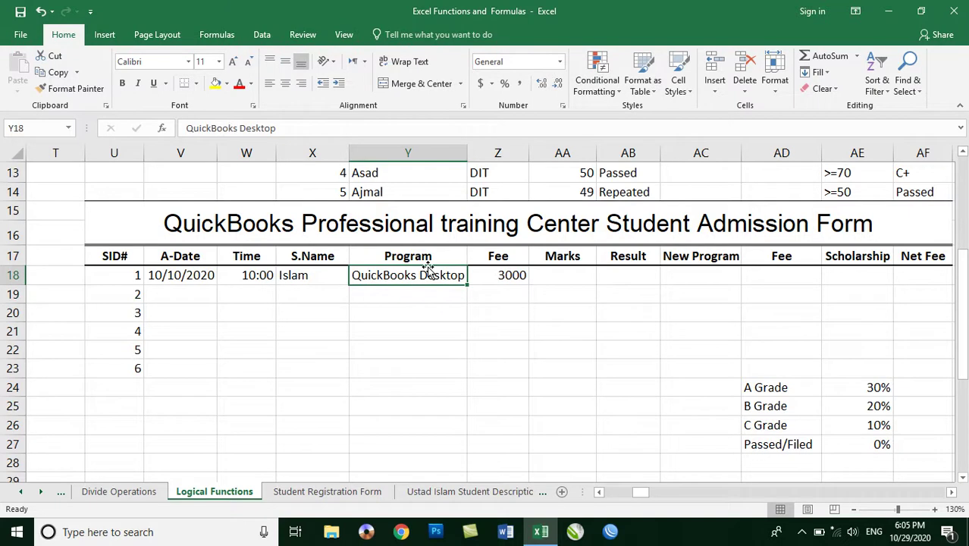
key("Delete")
type("D")
key("BackSpace")
type("QuickBooks Online")
key("Return")
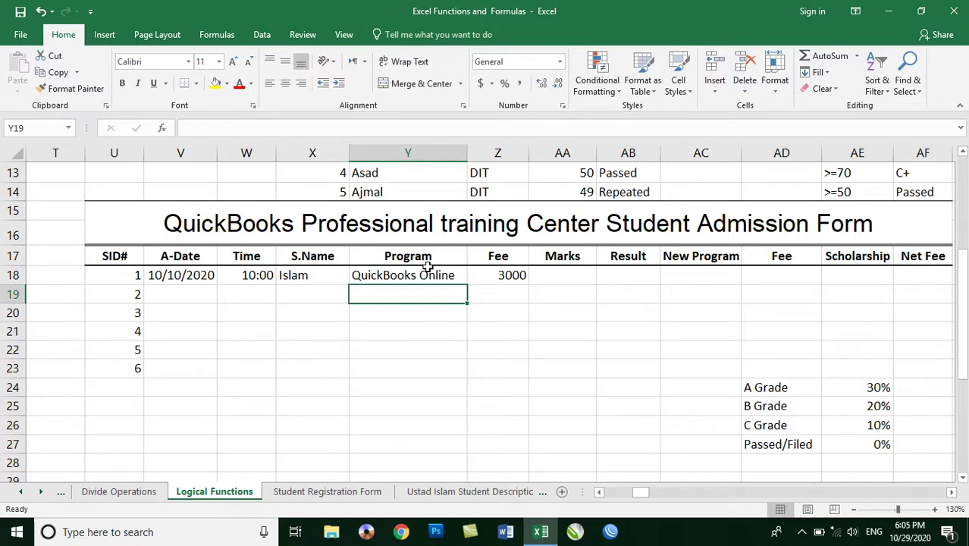
left_click(492, 277)
- Copy the Fee formula down to Z23 and enter DIT in all six Program cells
left_click_drag(529, 281, 528, 381)
left_click(390, 281)
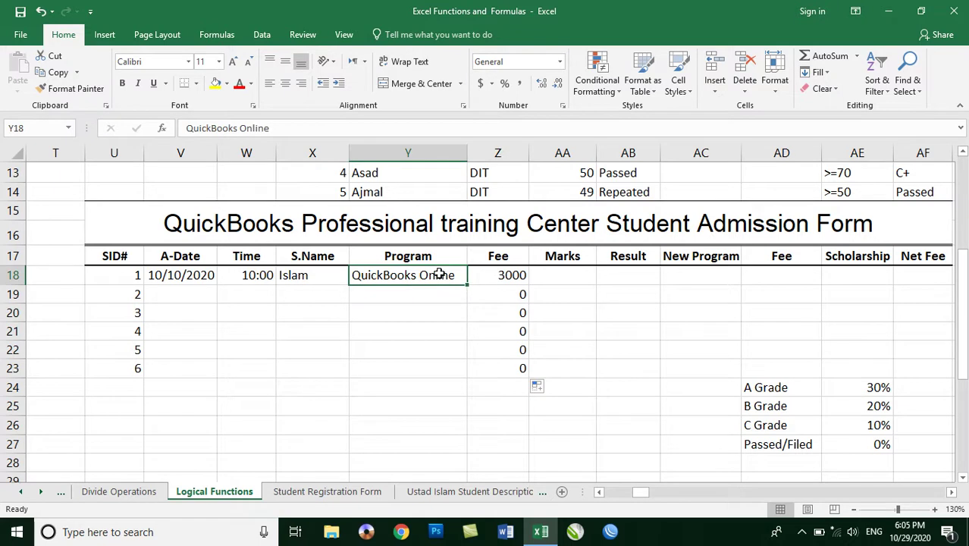
type("DIT")
key("Escape")
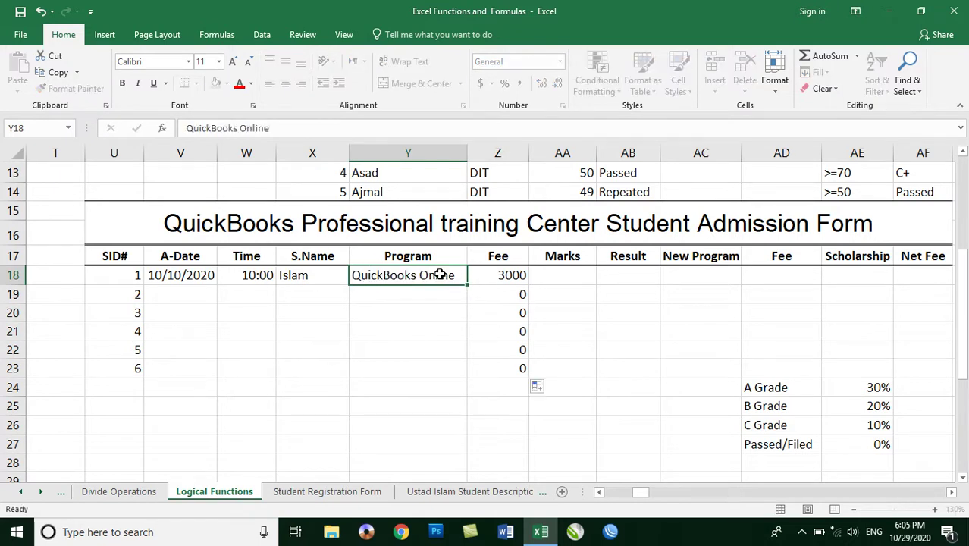
key("Down")
key("Down")
key("Up")
key("Up")
key("Up")
key("Down")
key("shift+Down")
key("shift+Down")
key("shift+Down")
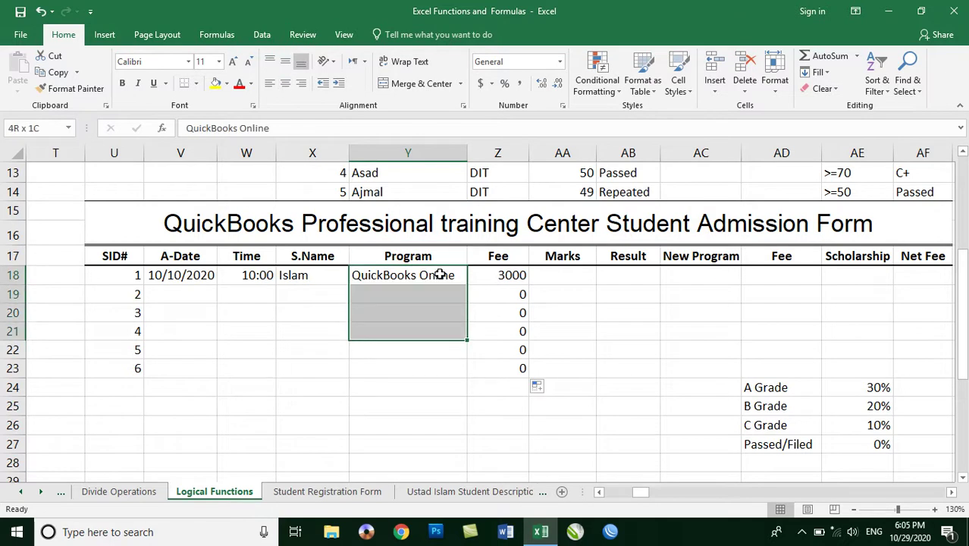
key("shift+Down")
key("shift+Down")
type("DIT")
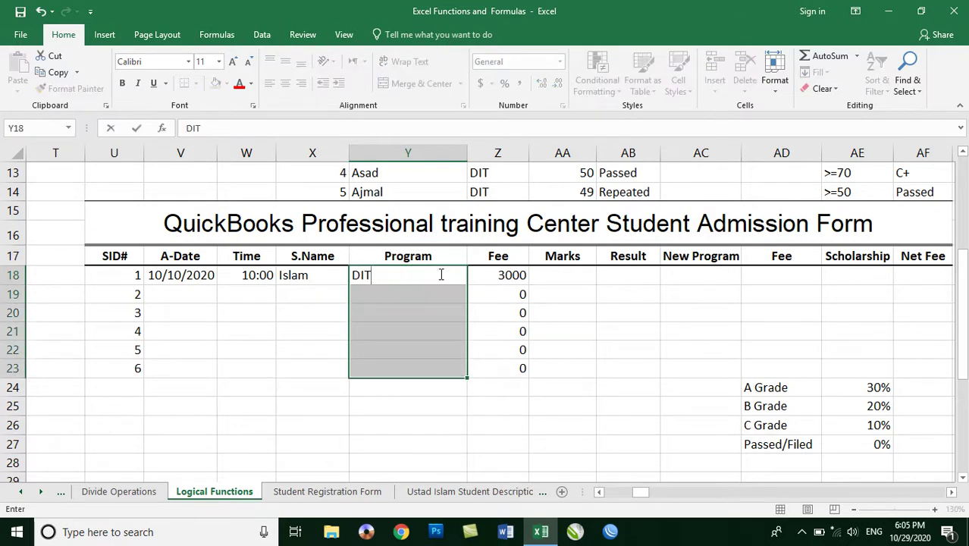
key("ctrl+Return")
- Enter the remaining five students' names in X19:X23
key("Down")
key("Left")
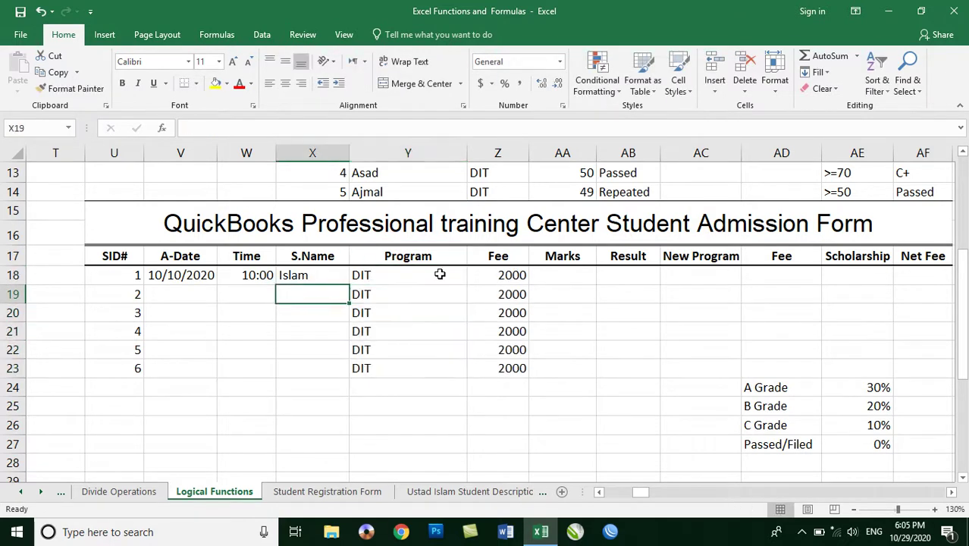
type("Omid")
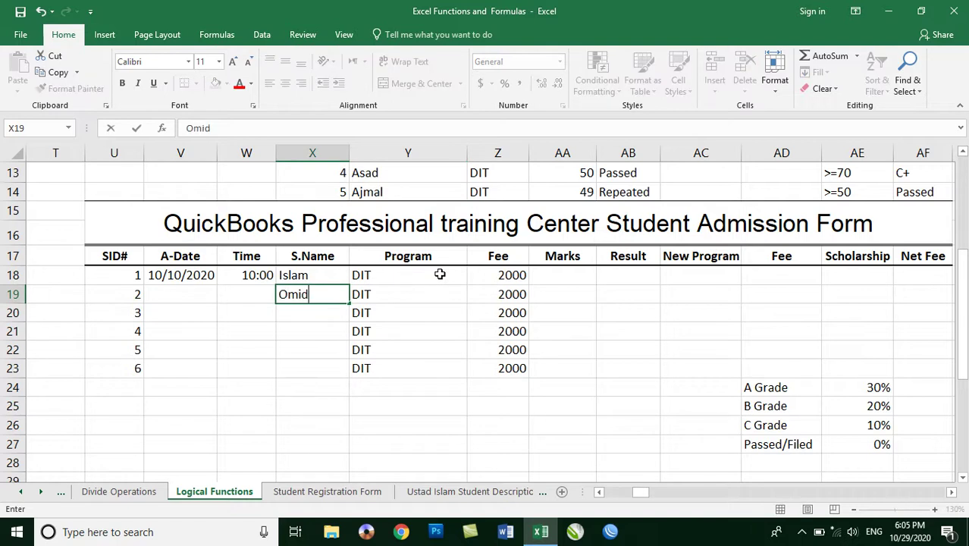
key("Return")
type("A")
key("BackSpace")
key("BackSpace")
type("Ahmad")
key("Return")
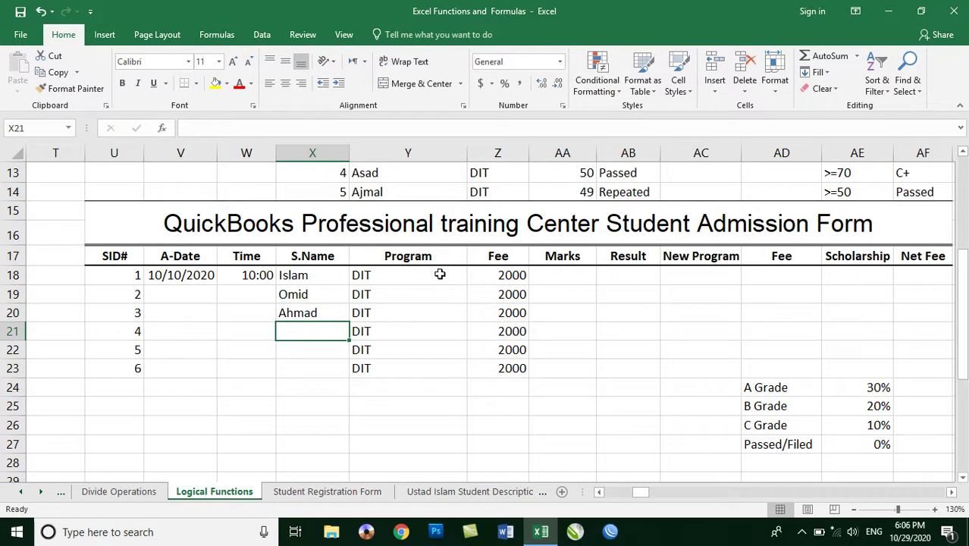
type("Ajmal")
key("Return")
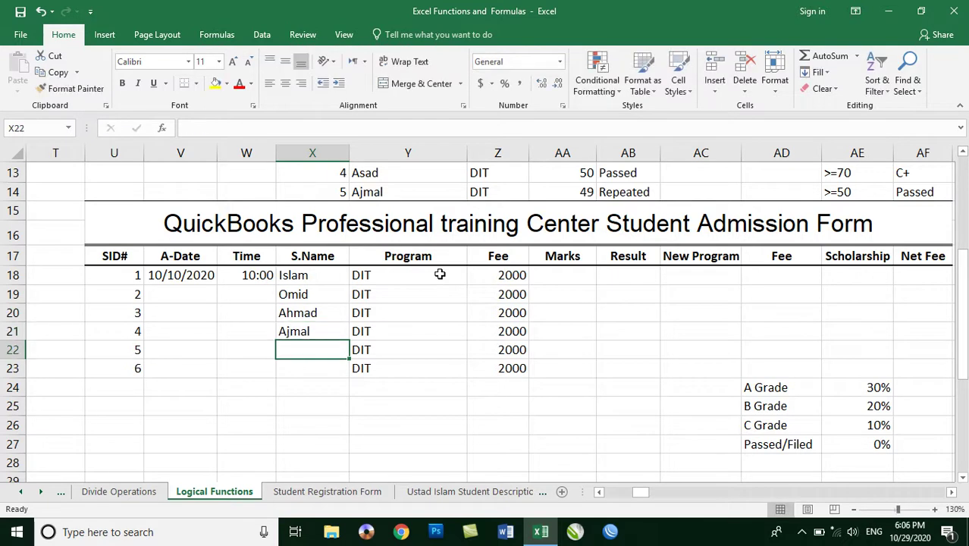
type("Safi")
key("Return")
type("Wahid")
key("Return")
- Fill the 10/10/2020 date and 10:00 time down all six rows with Ctrl+D
key("Up")
key("Left")
key("Up")
key("Up")
key("Up")
key("Up")
key("Up")
key("Left")
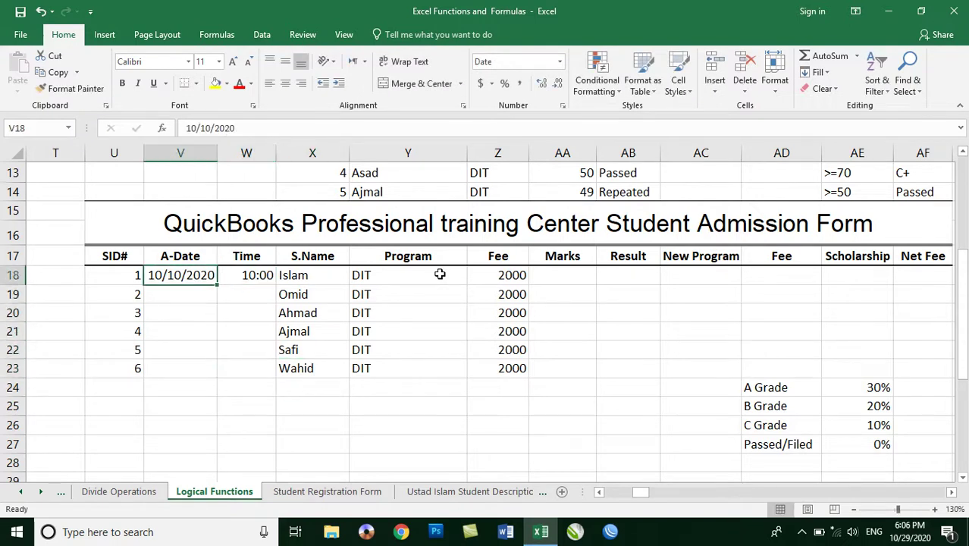
key("shift+Down")
key("shift+Down")
key("shift+Down")
key("shift+Down")
key("shift+Down")
key("ctrl+d")
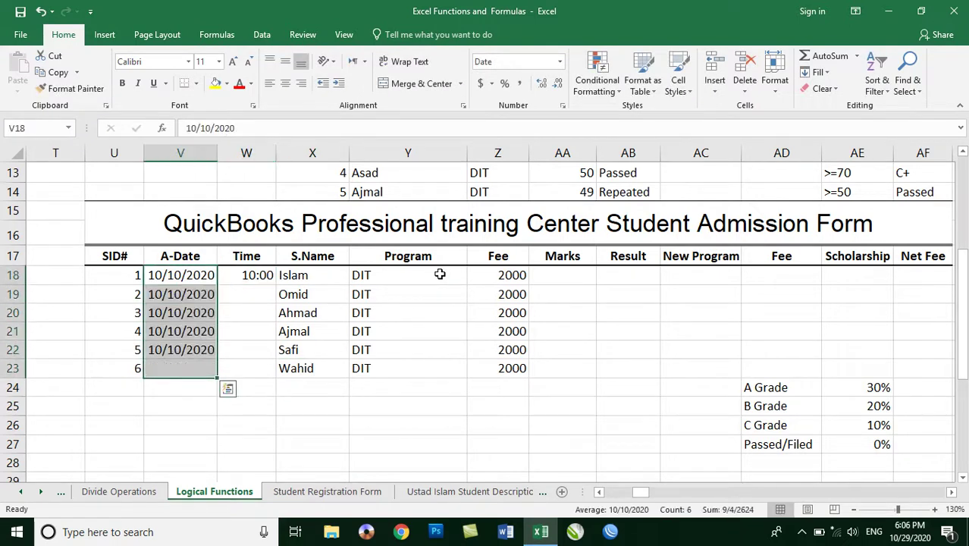
key("Right")
key("shift+Down")
key("shift+Down")
key("shift+Down")
key("shift+Down")
key("shift+Down")
key("ctrl+d")
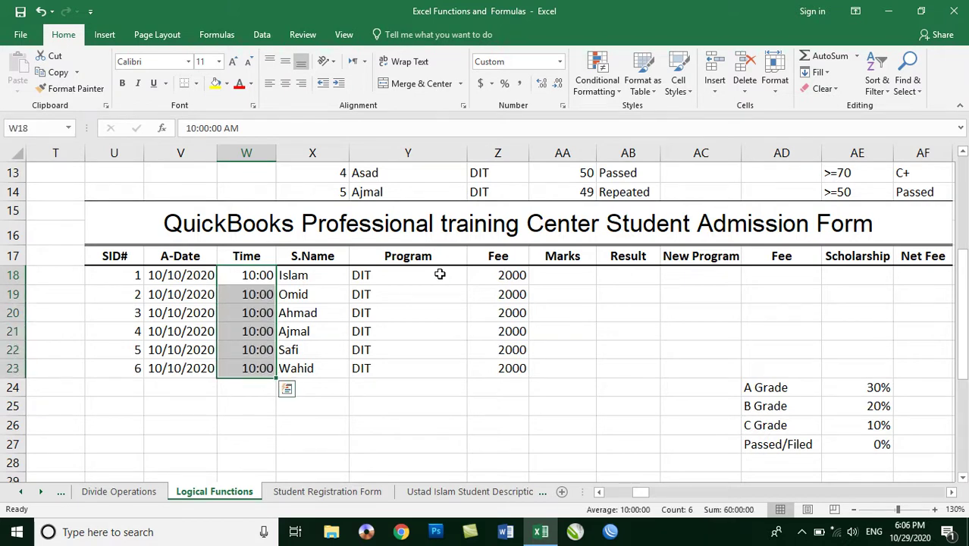
key("Right")
key("Right")
key("Right")
key("Right")
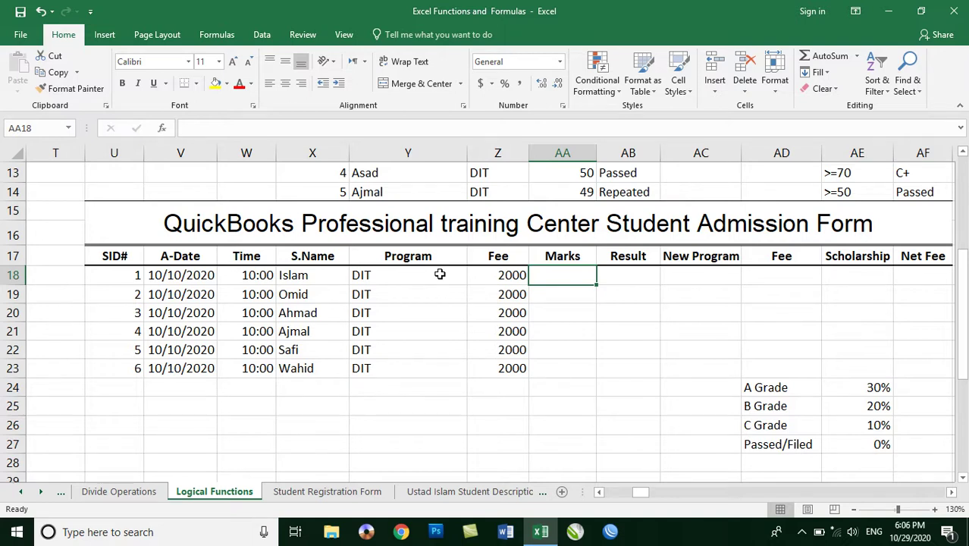
- Enter Marks 70, 90, 85, 100, 60 and 55 into AA18:AA23
type("70")
key("Return")
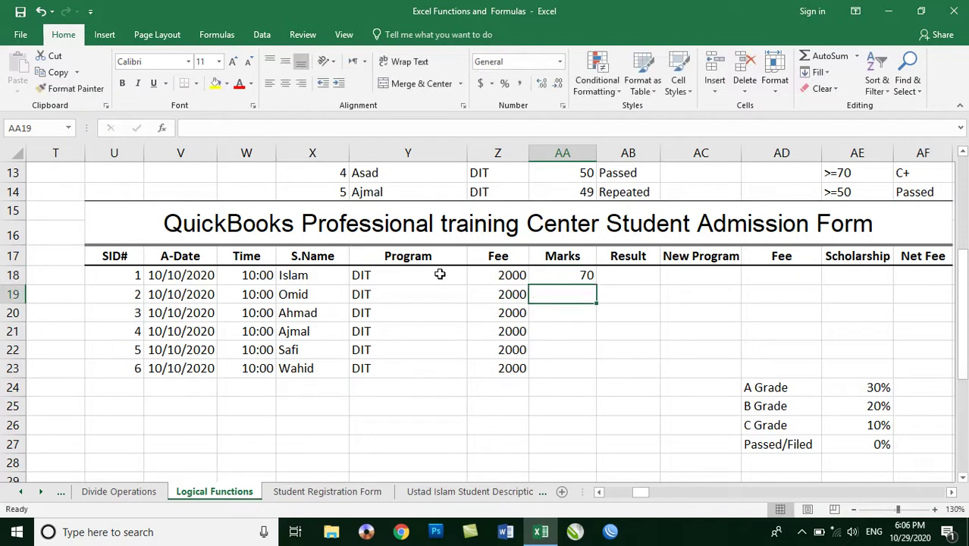
type("90")
key("Return")
type("85")
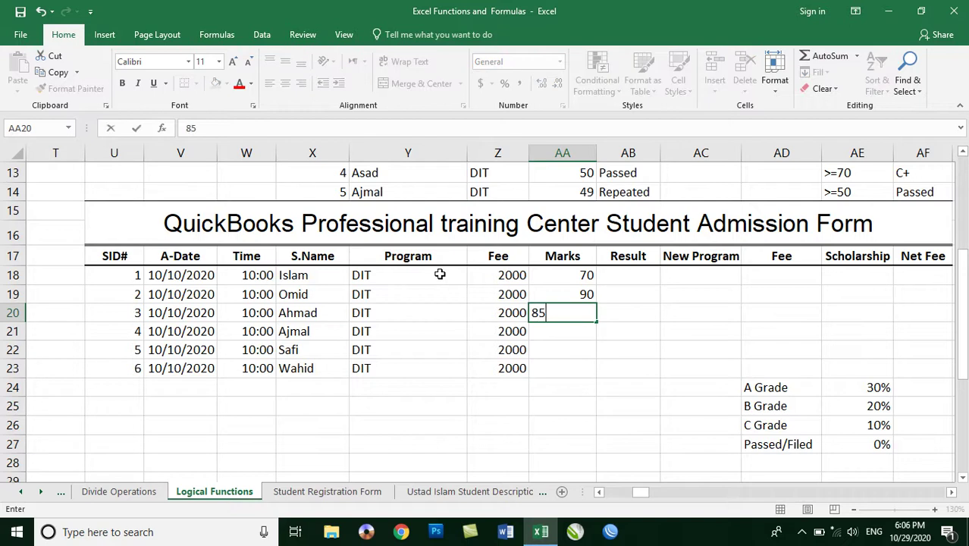
key("Return")
type("100")
key("Return")
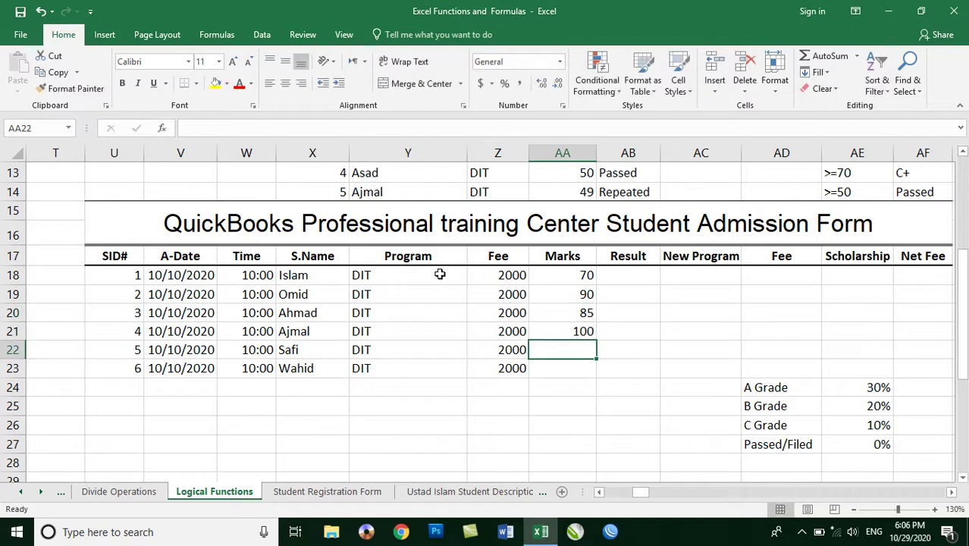
type("60")
key("Return")
type("55")
key("Tab")
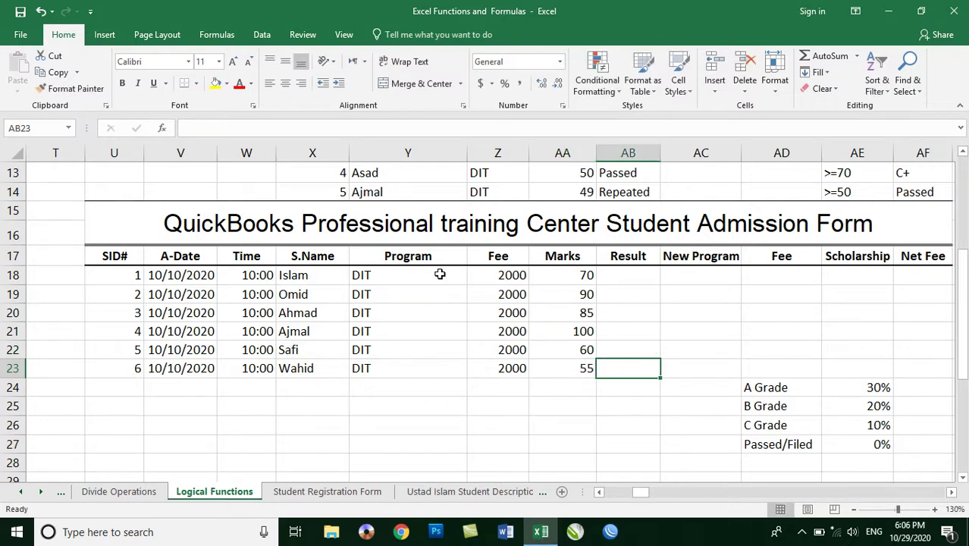
key("Up")
key("Up")
key("Up")
key("Up")
key("Up")
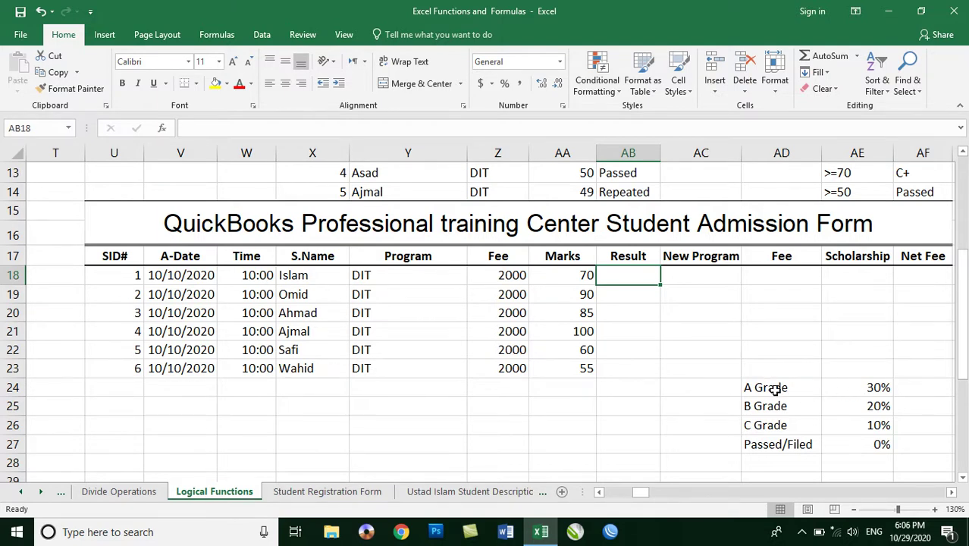
left_click(774, 387)
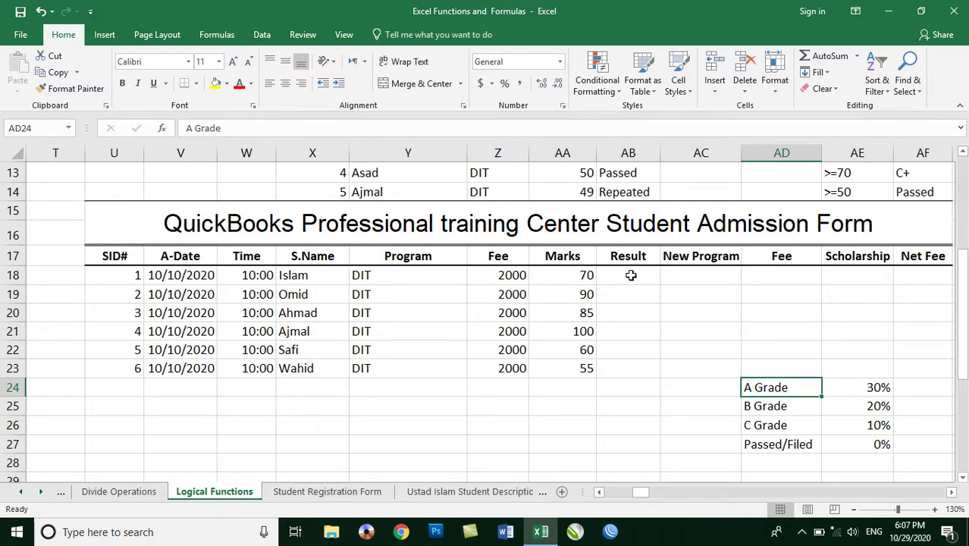
- In AB18 start the IF formula returning "اول نمره" when AA18>=90
left_click(627, 277)
type("=")
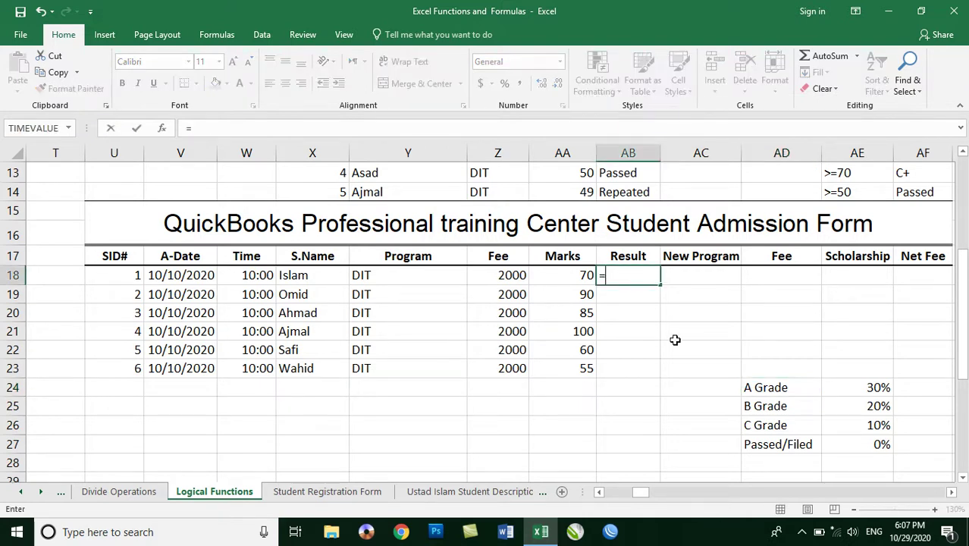
type("if(")
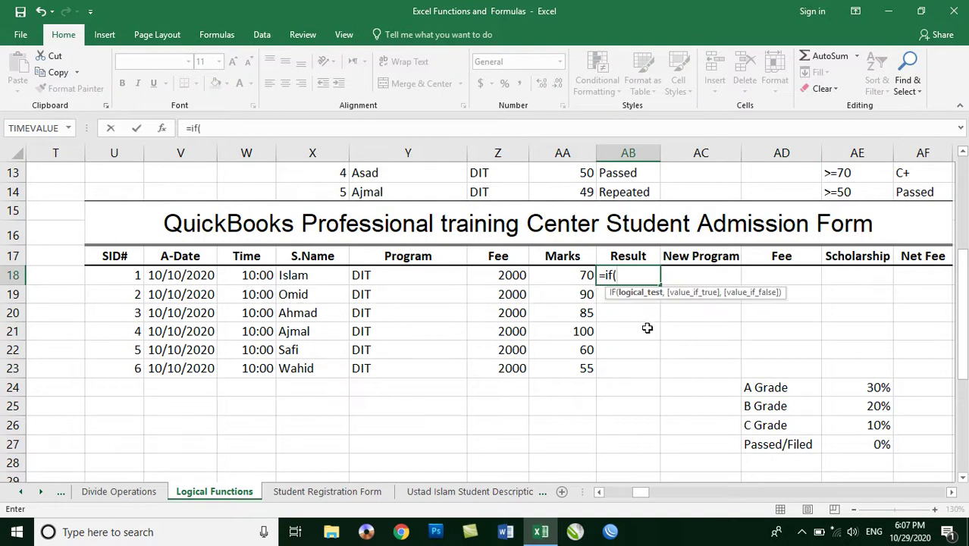
left_click(581, 278)
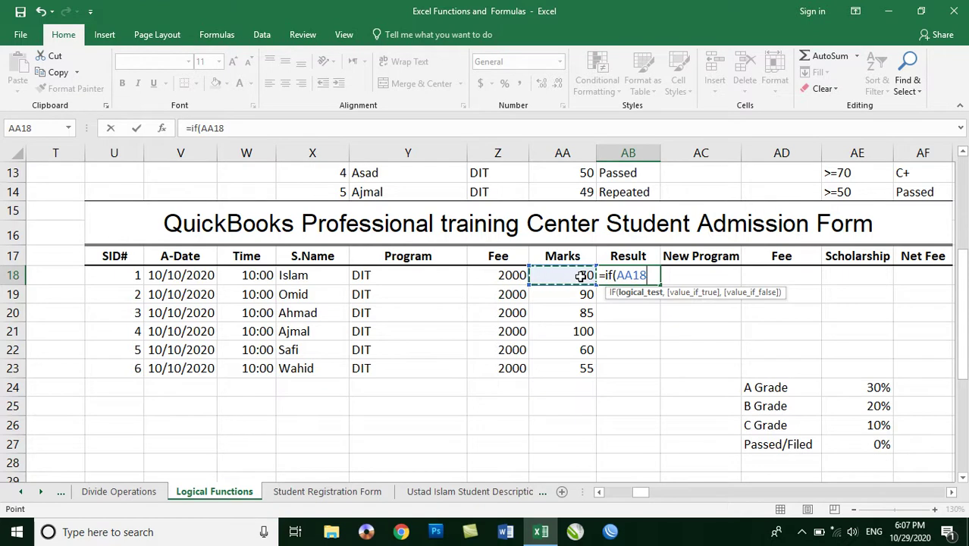
type(">=90,")
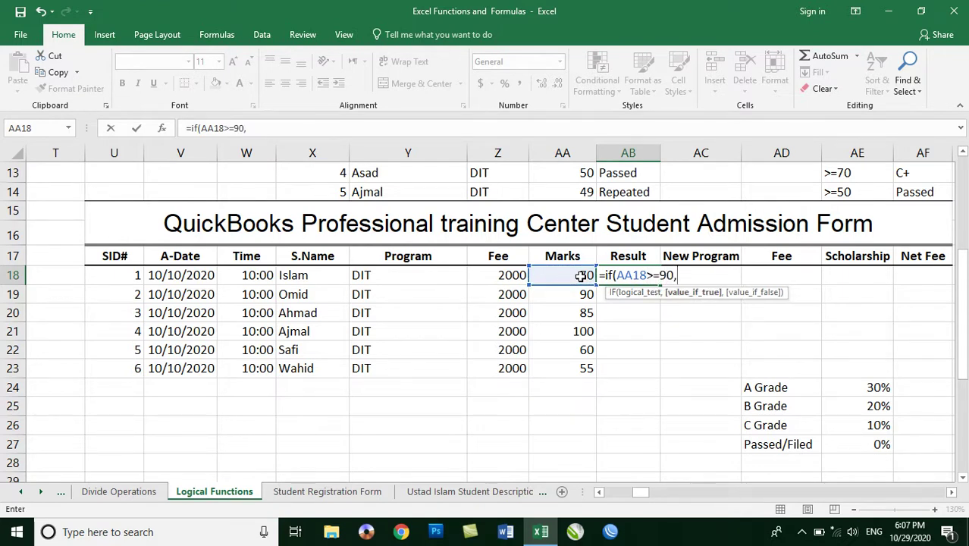
type("\"")
key("alt+shift")
type("اول")
type("نمره")
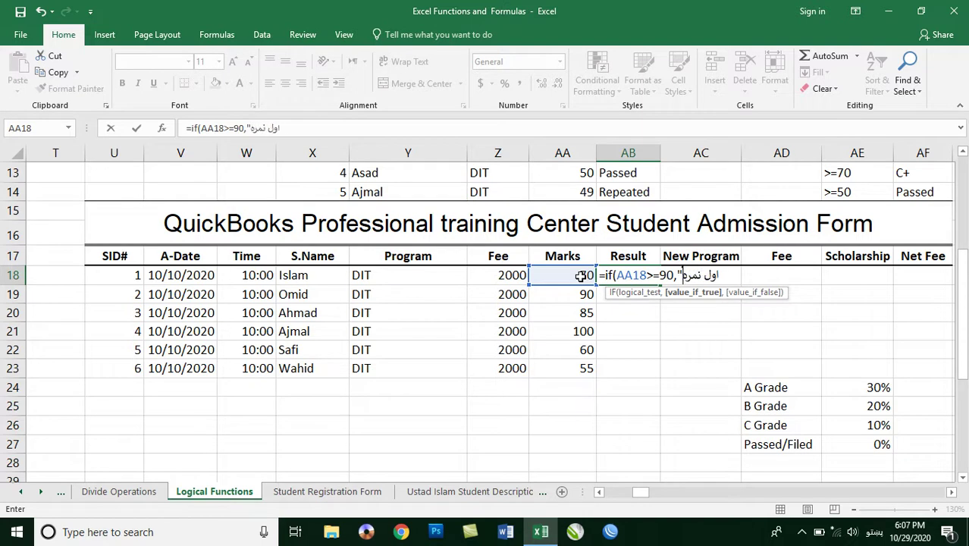
key("alt+shift")
key("alt+shift")
type("\"")
type(",if")
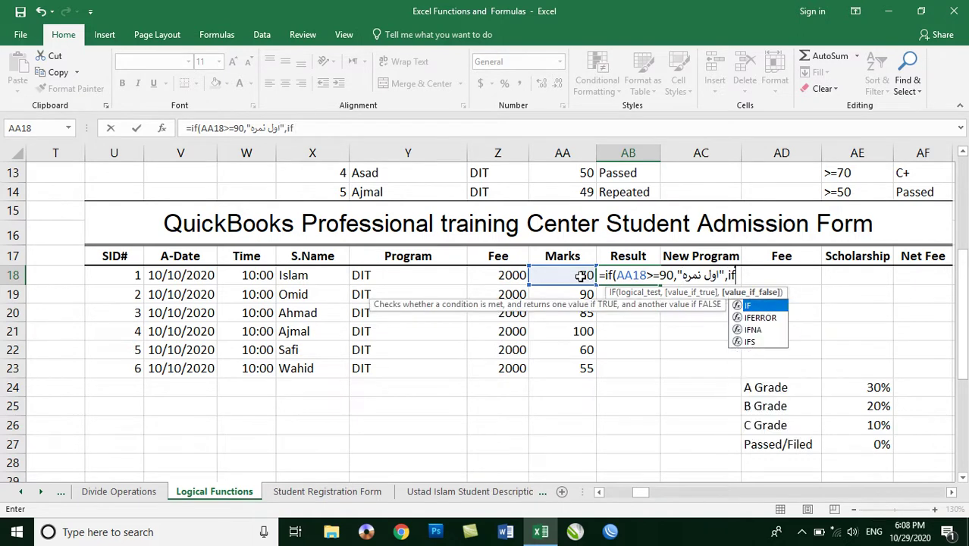
type("(")
- Add the nested test AA18>=80 returning "دوهم نمره" and open the next IF
left_click(584, 275)
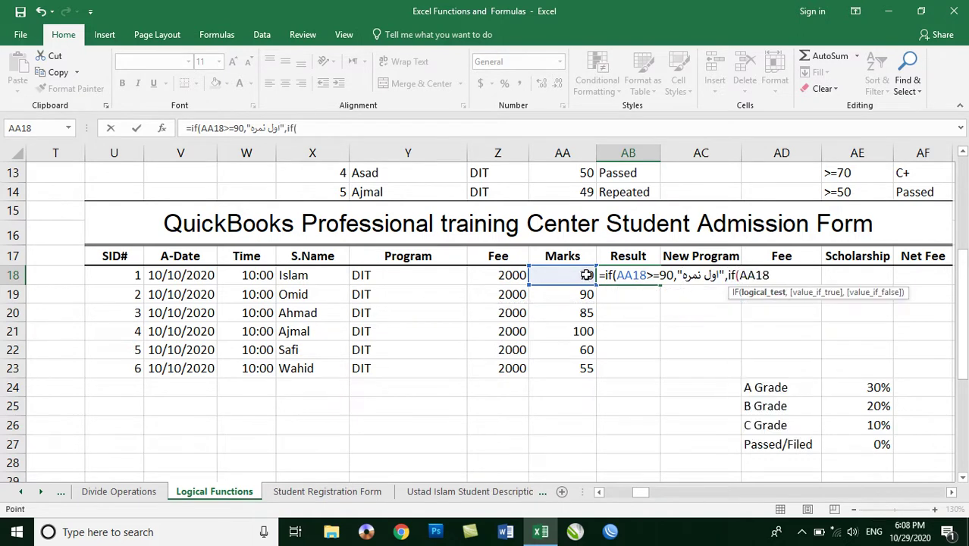
type(">=")
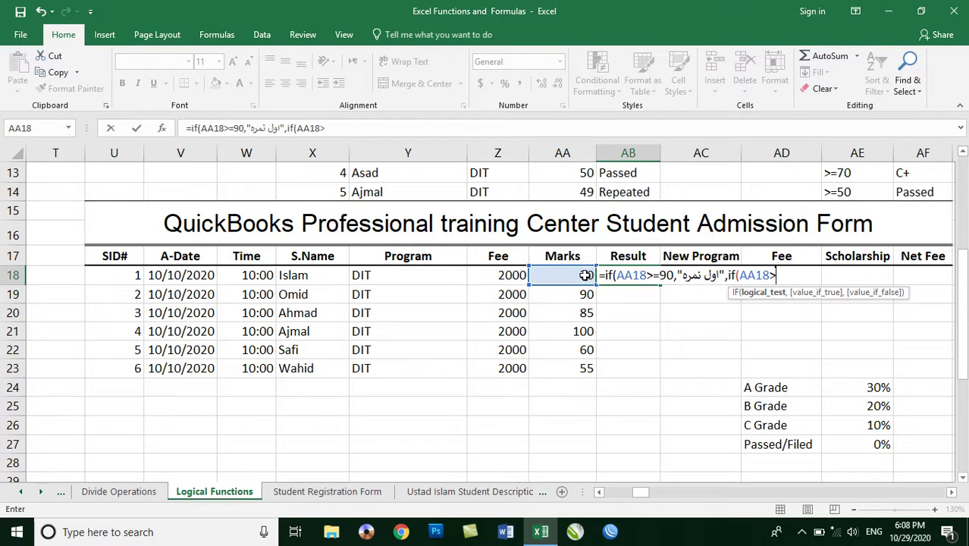
type("80,")
key("alt+shift")
type("\"دوهم")
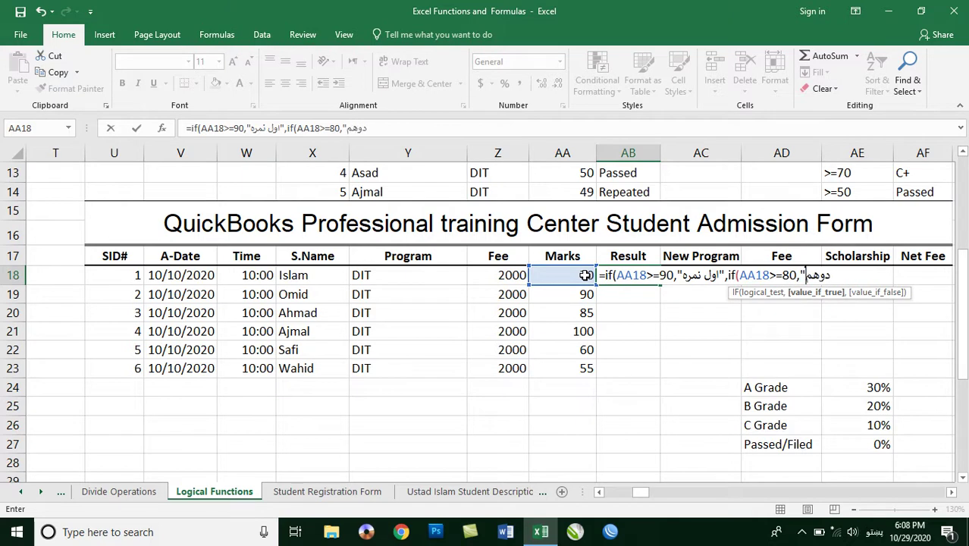
type(" نمره")
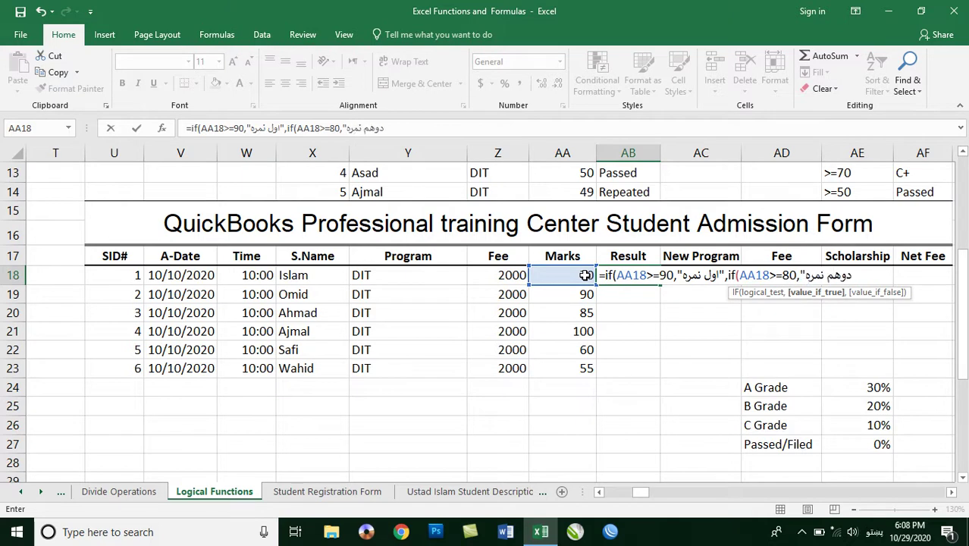
key("alt+shift")
key("alt")
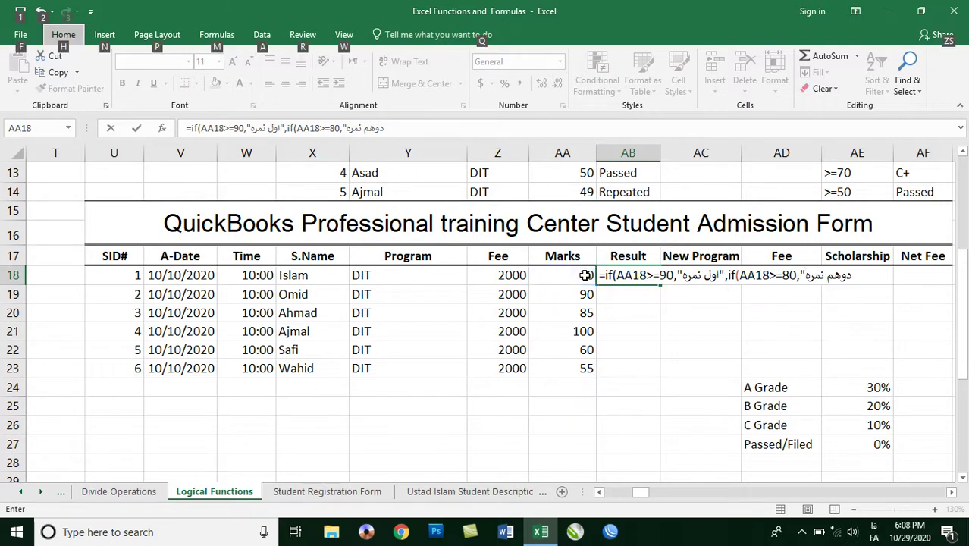
key("alt+shift")
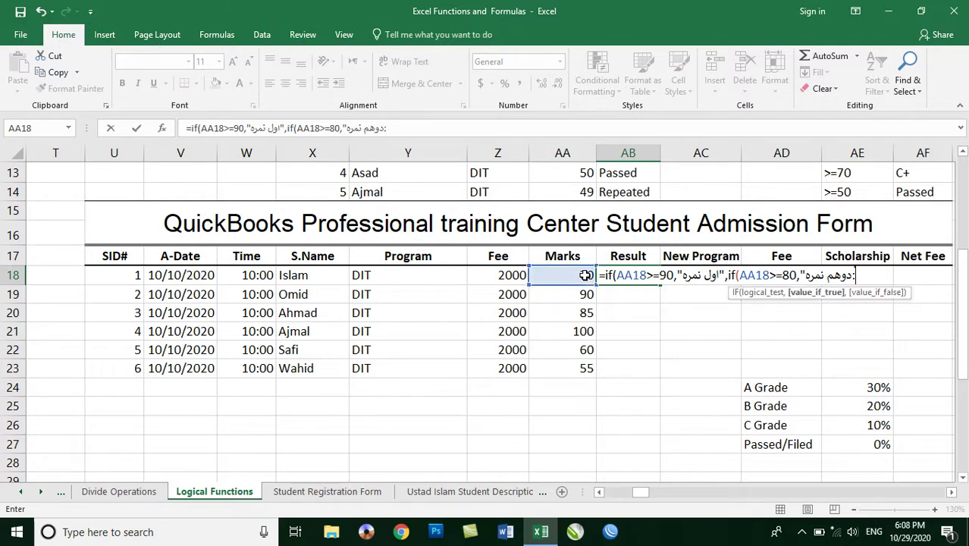
type("\",if")
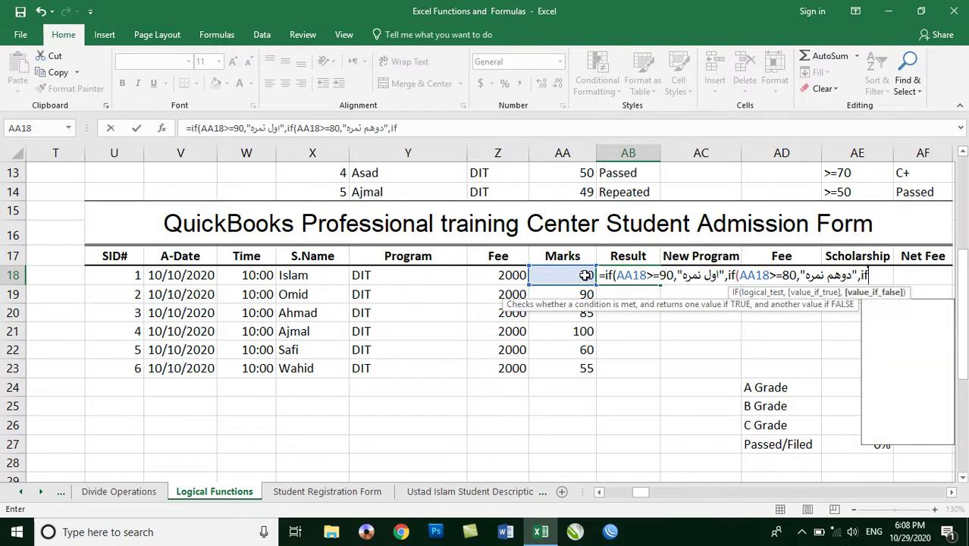
type("(")
- Add the third test to the AB18 formula: AA18>=70 returns "دریم نمره"
left_click(586, 275)
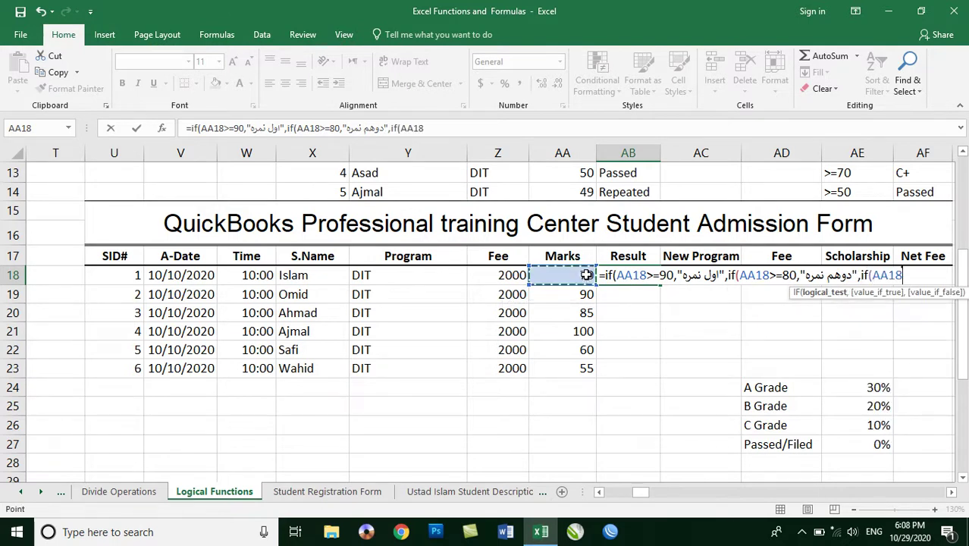
type(">=70,")
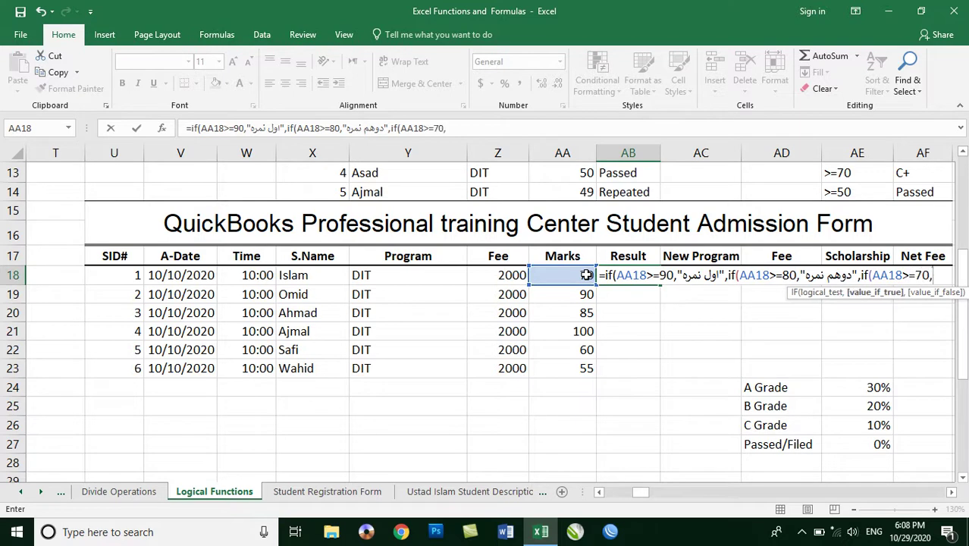
key("alt+shift")
type("دریم ")
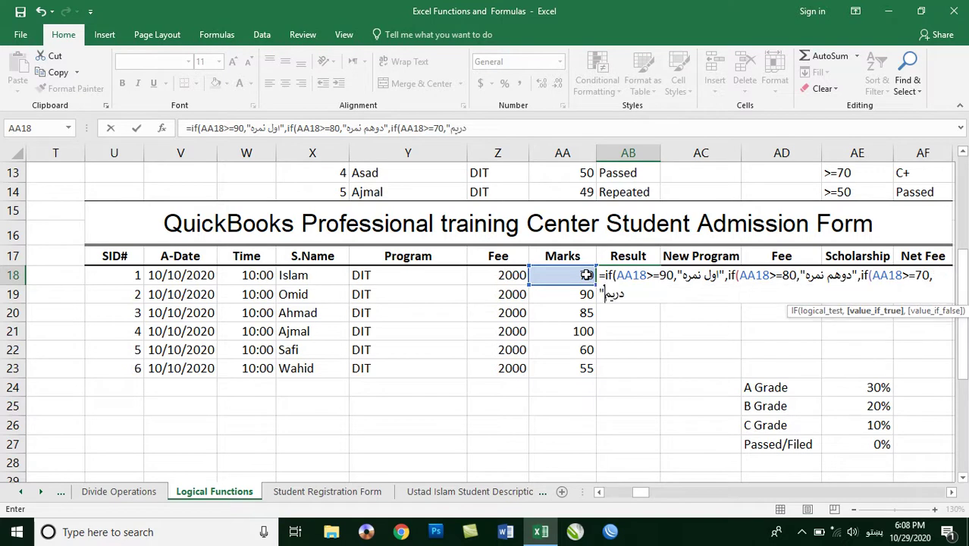
type("نمره")
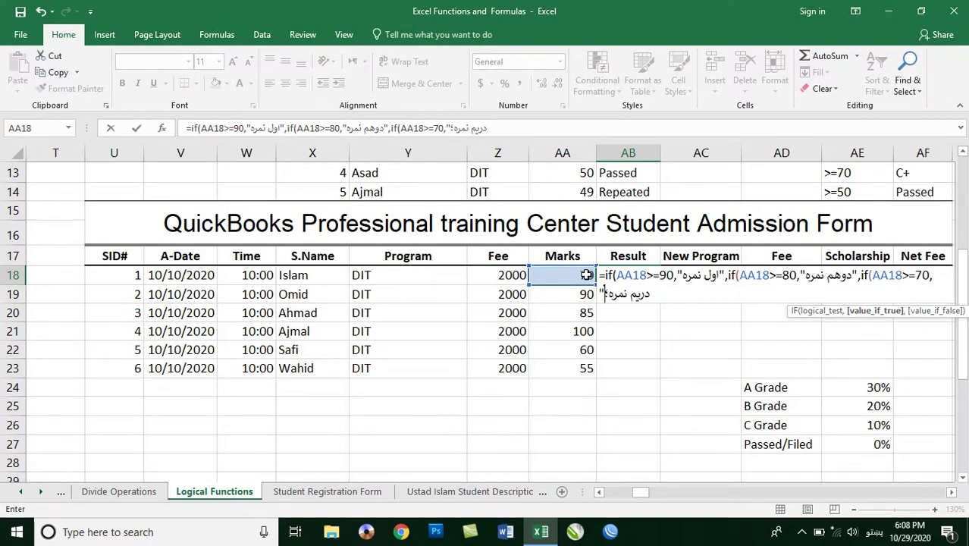
key("alt+shift")
key("alt+shift")
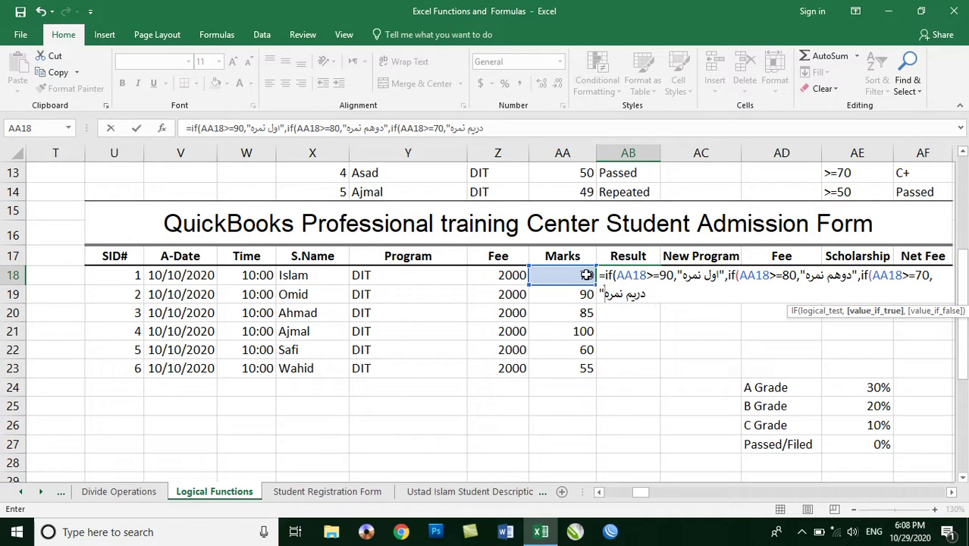
- Add the fourth nested IF so AA18>=50 returns "کامیاب"
type(",if")
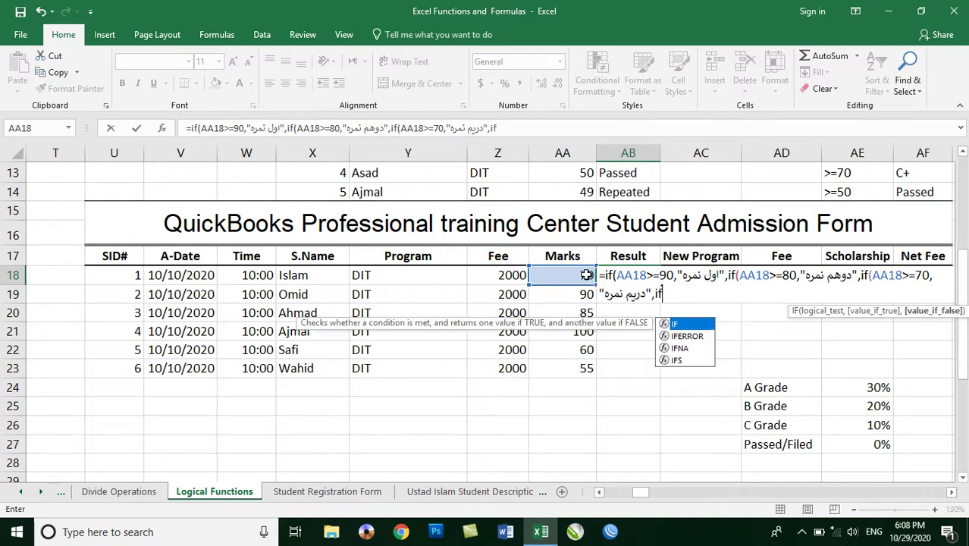
type("(")
left_click(586, 275)
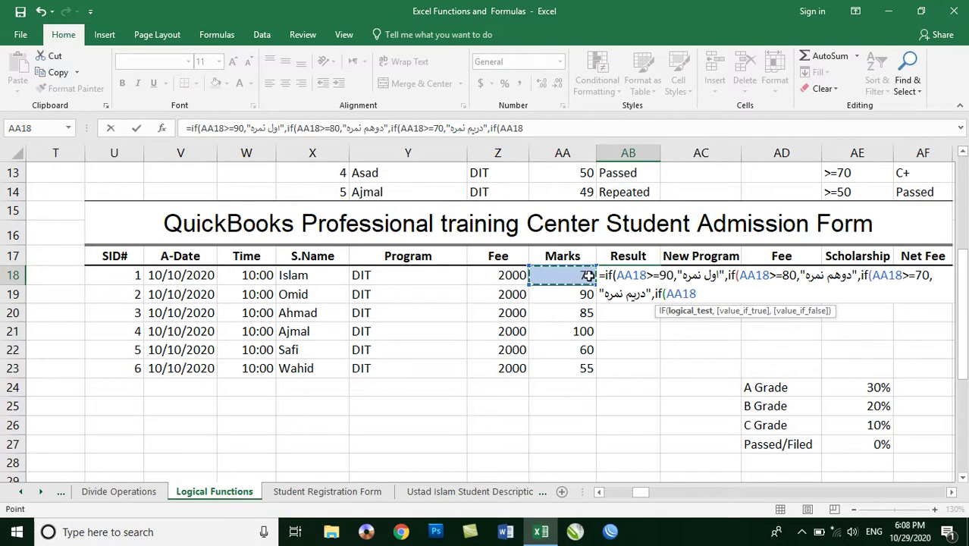
type(">=50")
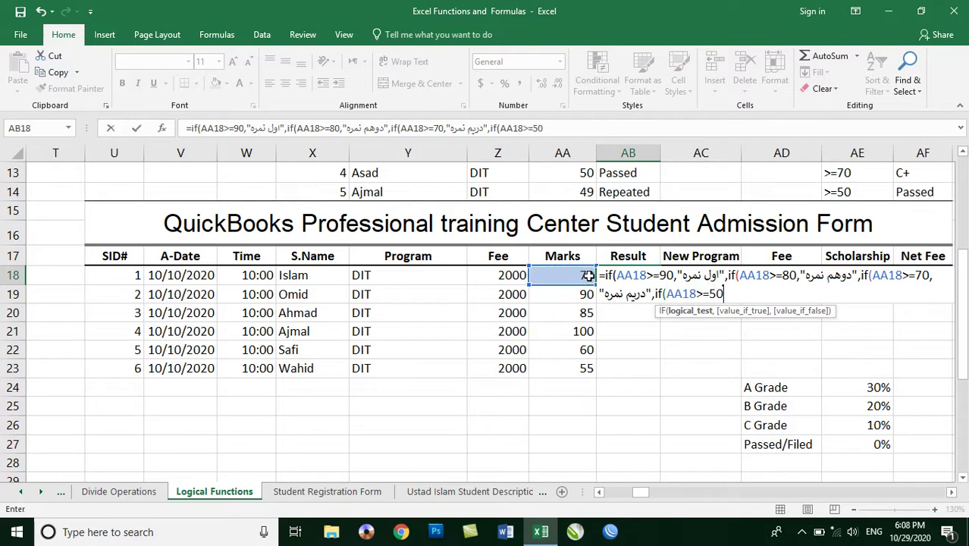
type(",\"")
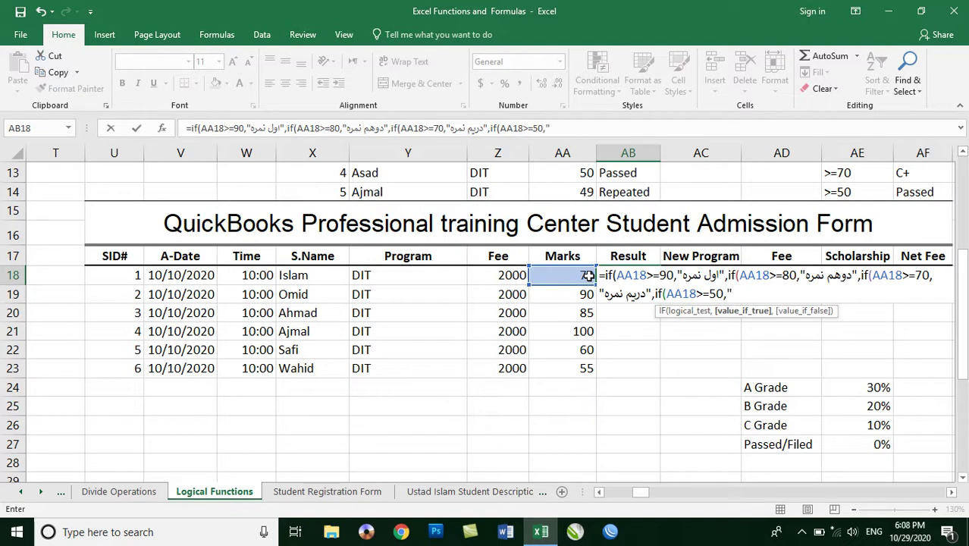
type("کامیاب")
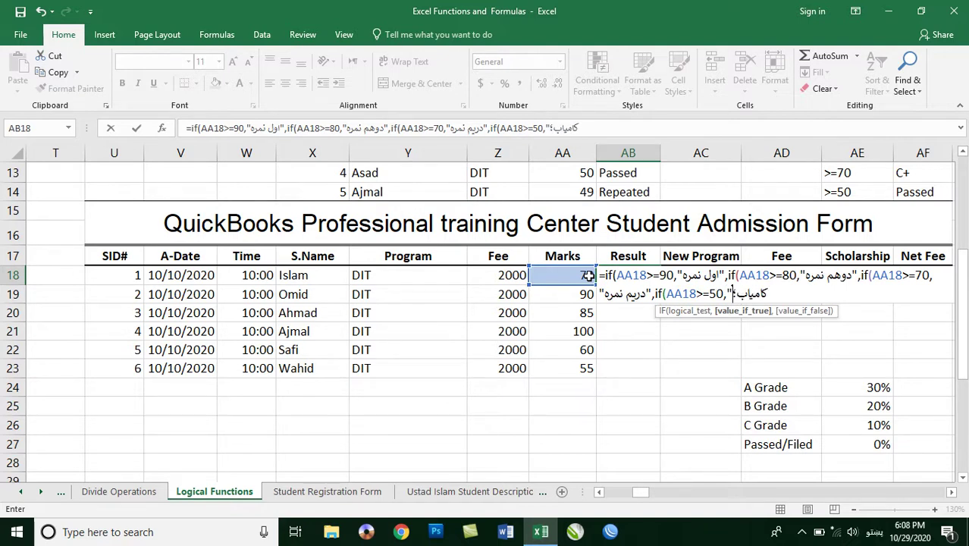
type("\"")
key("alt+shift")
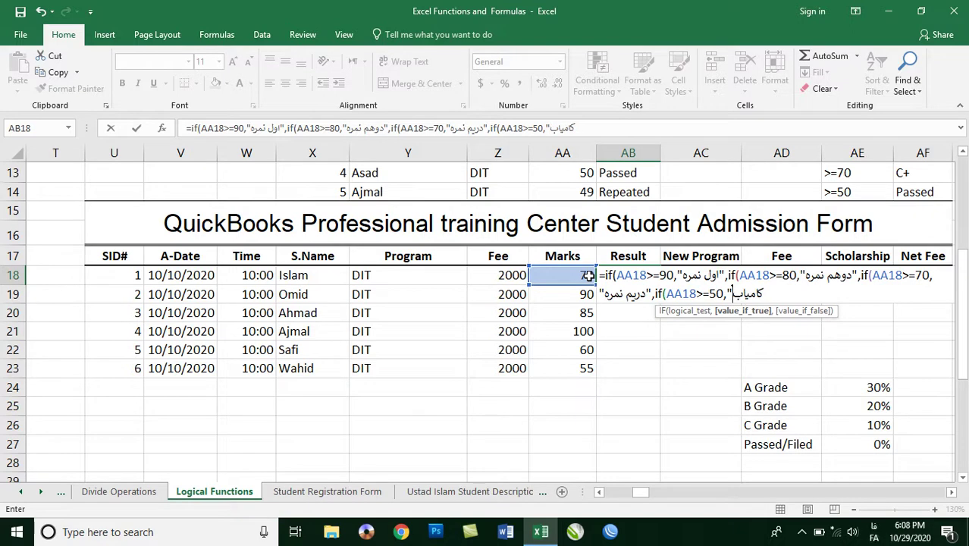
key("alt+shift")
type(",")
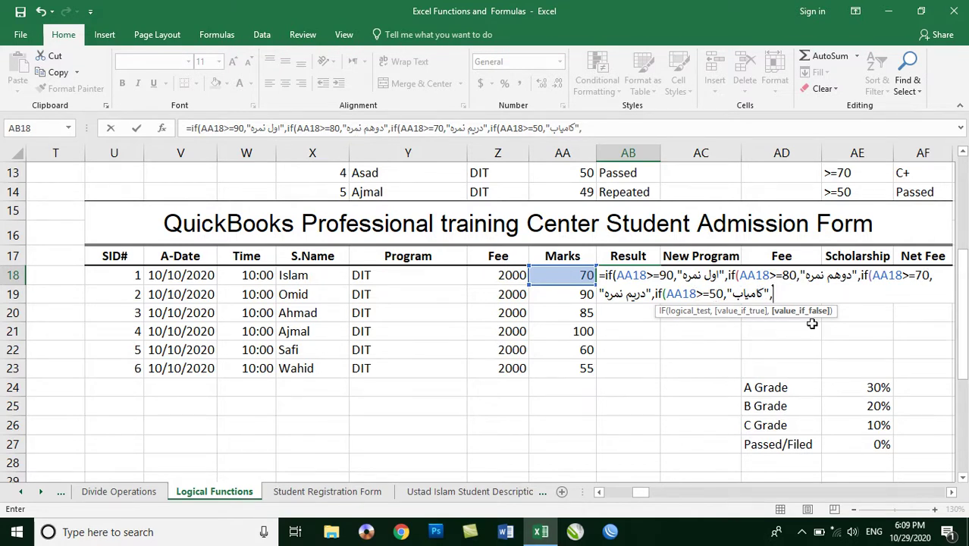
- Finish with "ناکام" as the fallback, close all parentheses and enter the formula
type("\"")
key("alt+shift")
type("ناکان")
key("BackSpace")
type("م")
key("alt+shift")
key("alt+shift")
type("))")
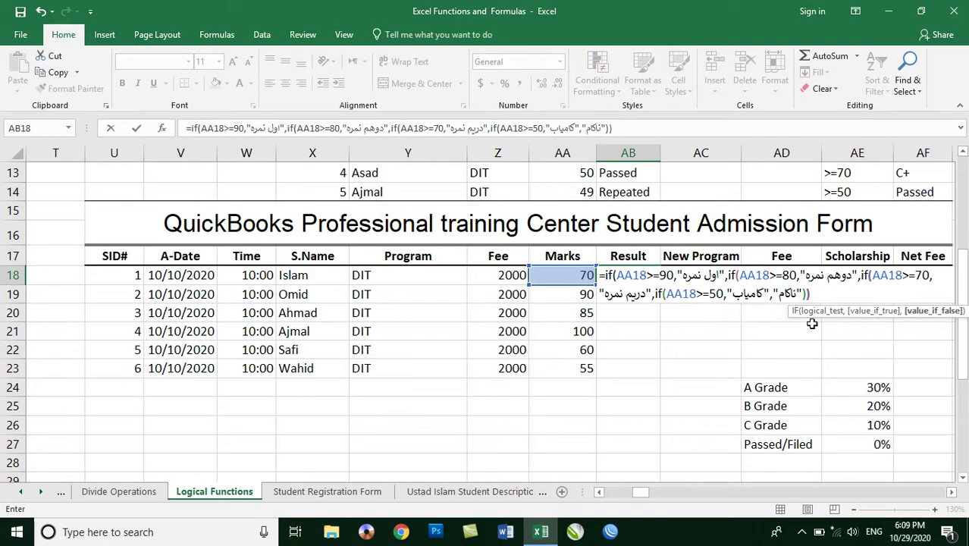
type("))")
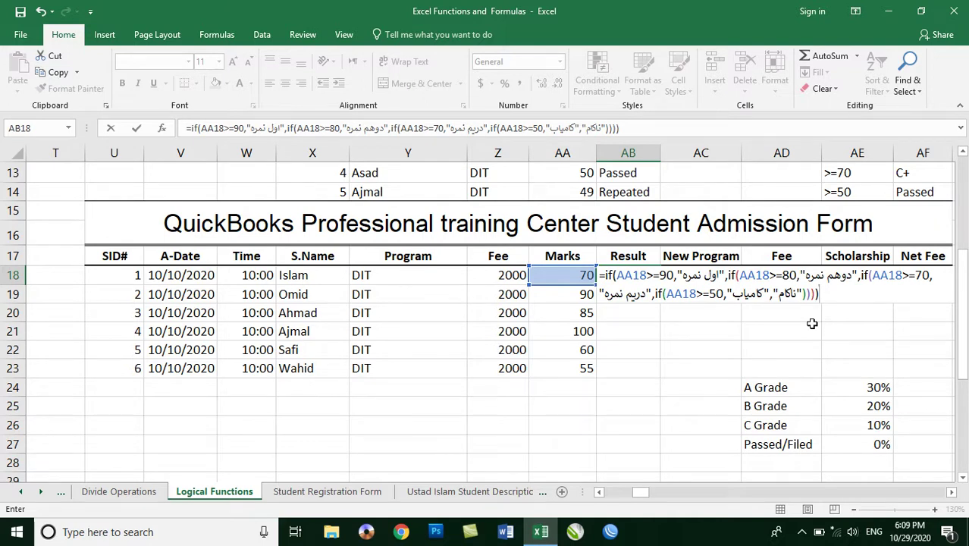
key("Return")
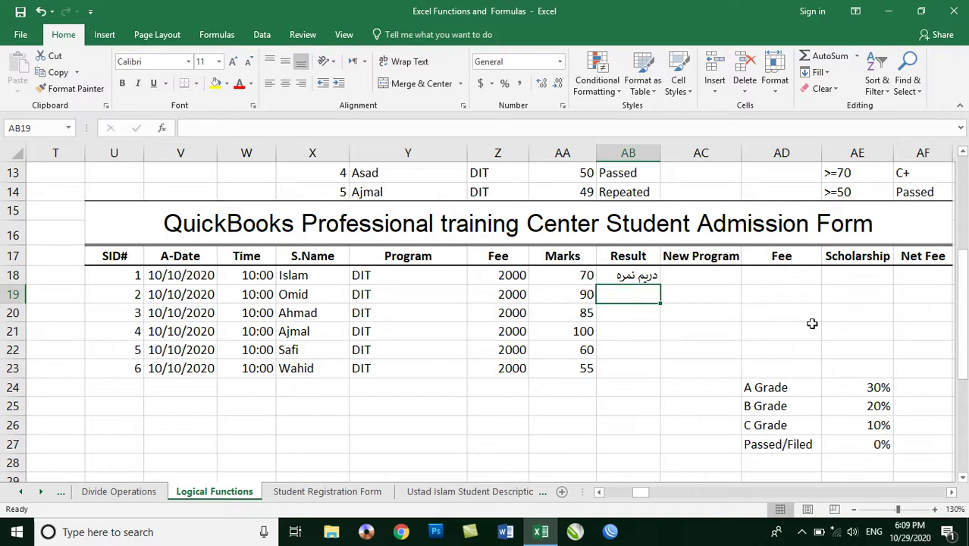
- Fill the AB18 Result formula down to AB23 and check each copied result cell
left_click_drag(637, 275, 633, 368)
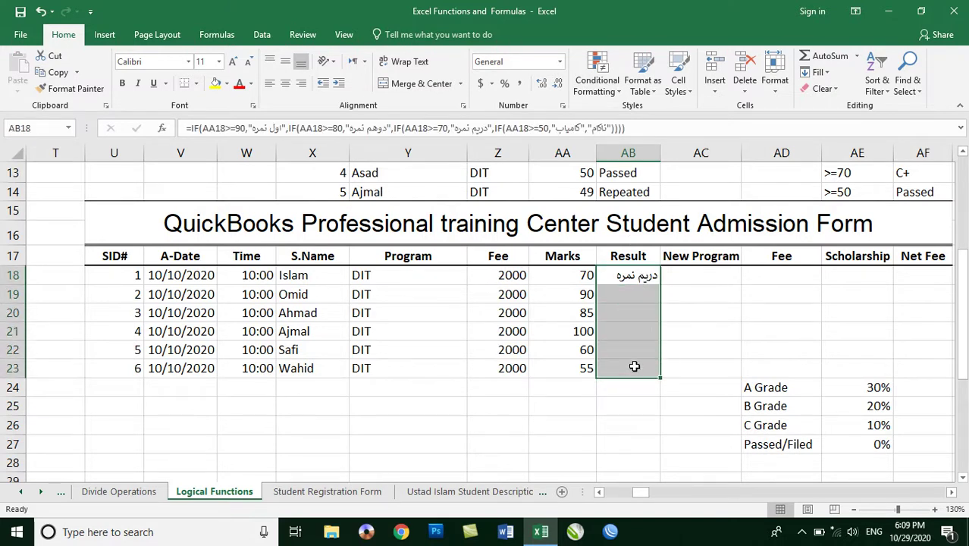
double_click(660, 376)
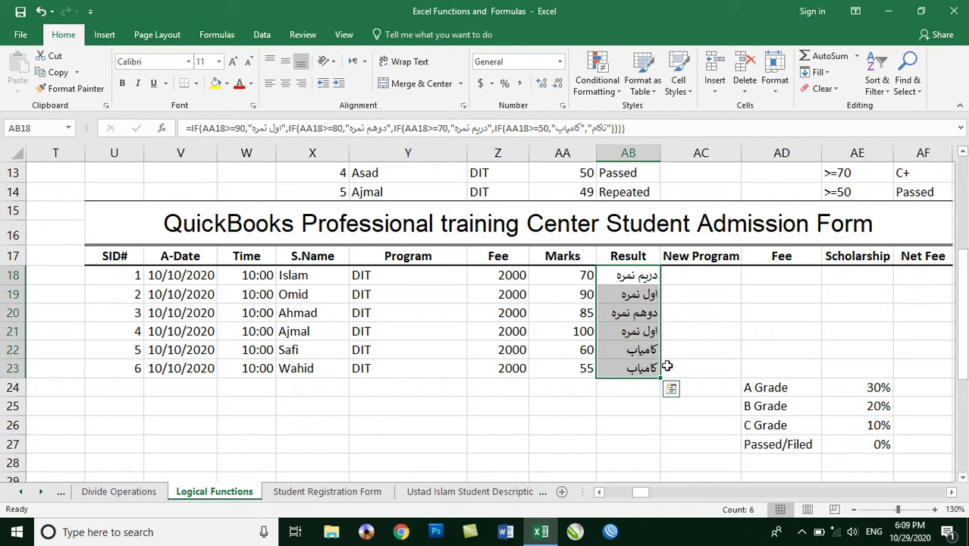
left_click(618, 317)
left_click(616, 298)
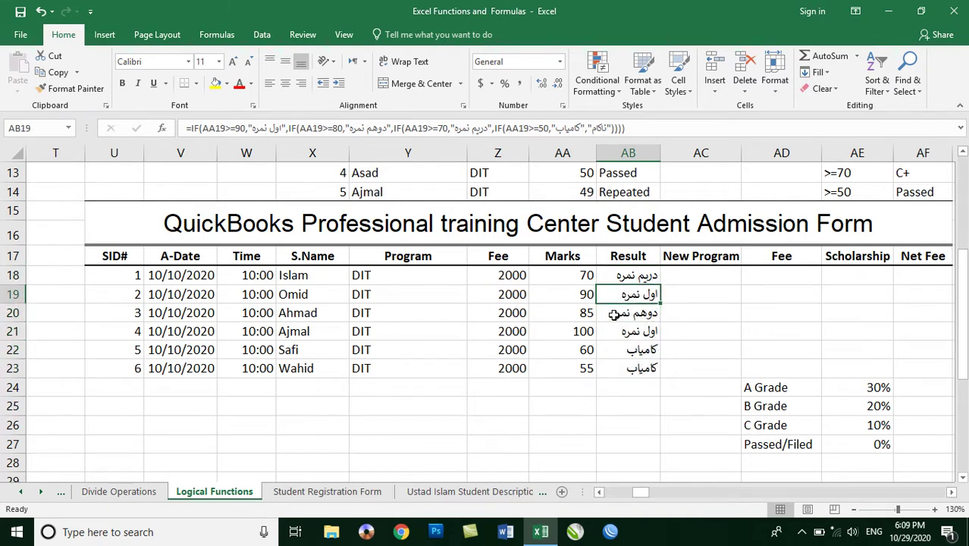
left_click(614, 313)
left_click(617, 274)
left_click(608, 331)
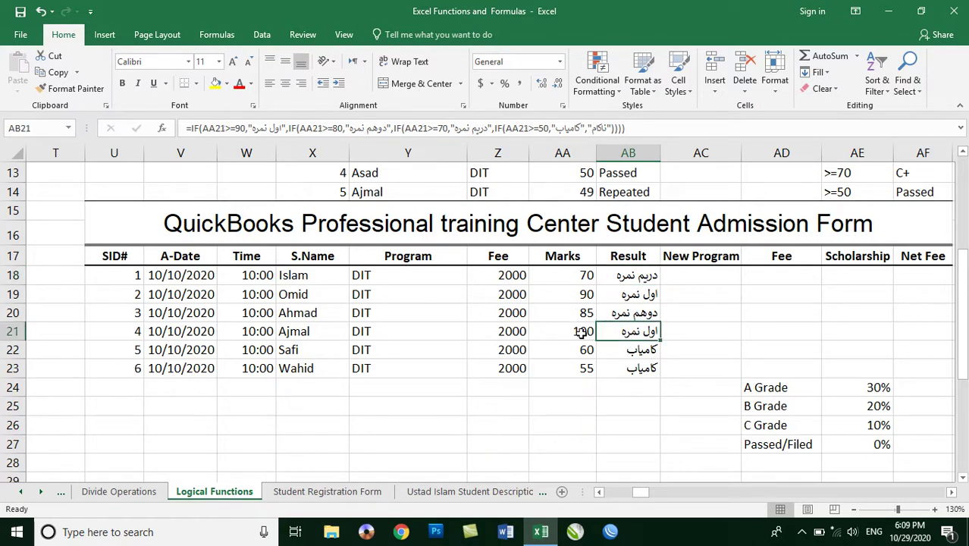
left_click(616, 350)
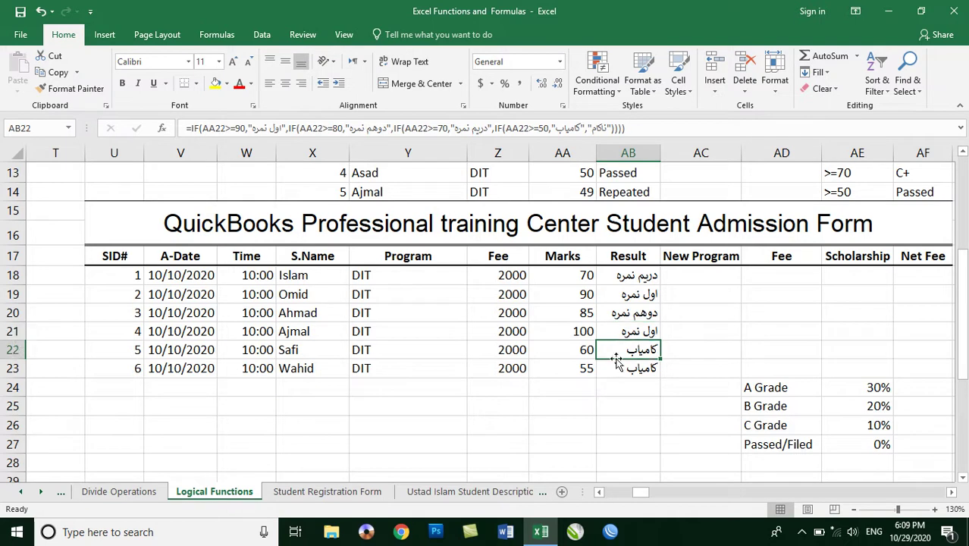
left_click(616, 369)
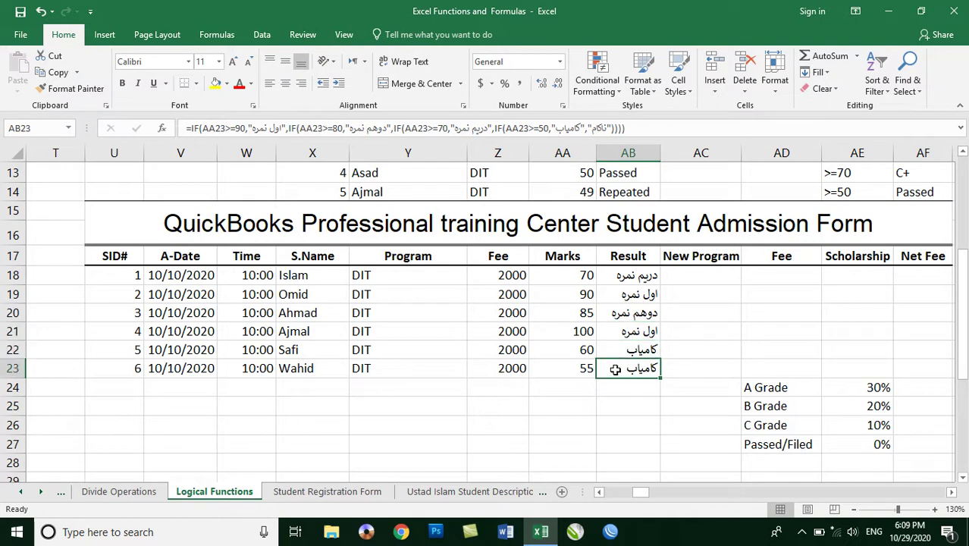
left_click(564, 277)
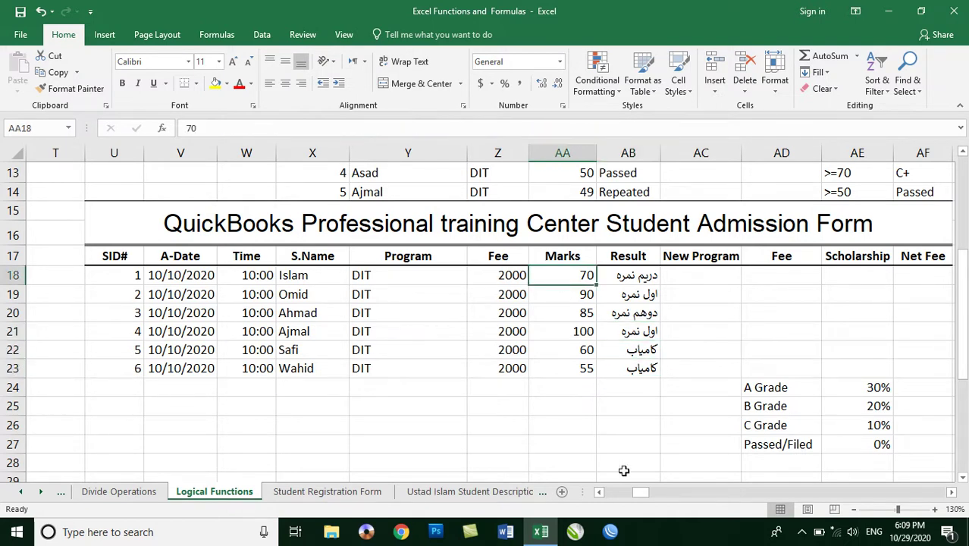
- Enter marks 100, 80 and 65 into the first marks cells starting at AA18
type("1000")
key("BackSpace")
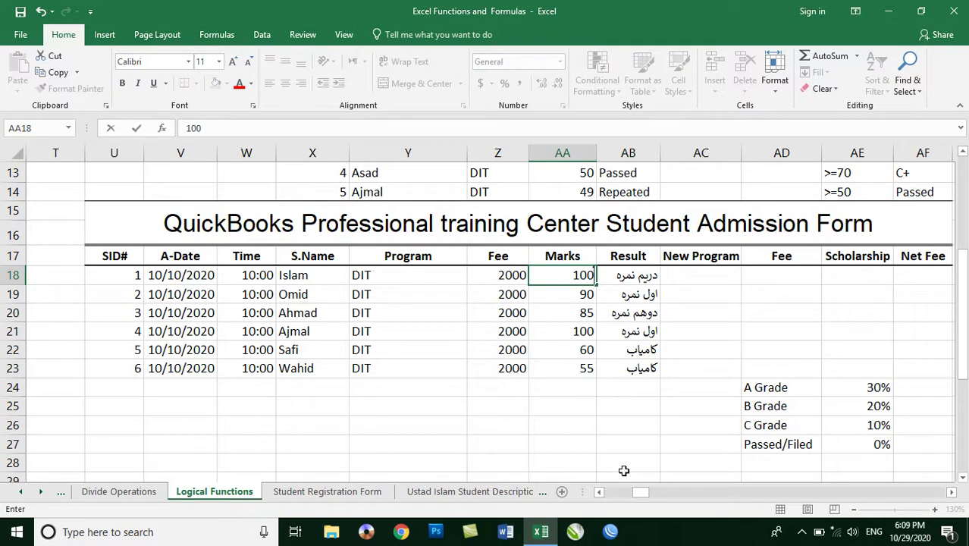
key("Return")
key("Return")
type("8")
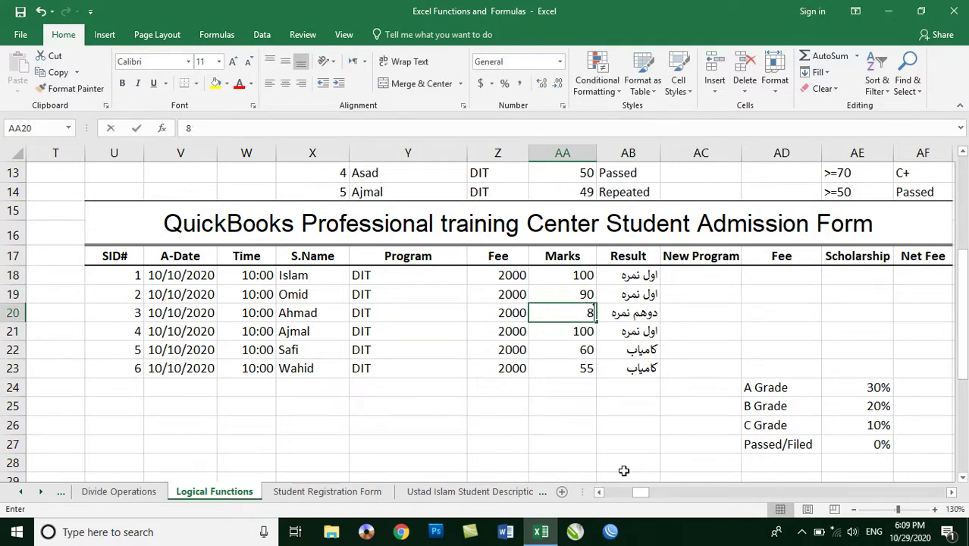
type("0")
key("Return")
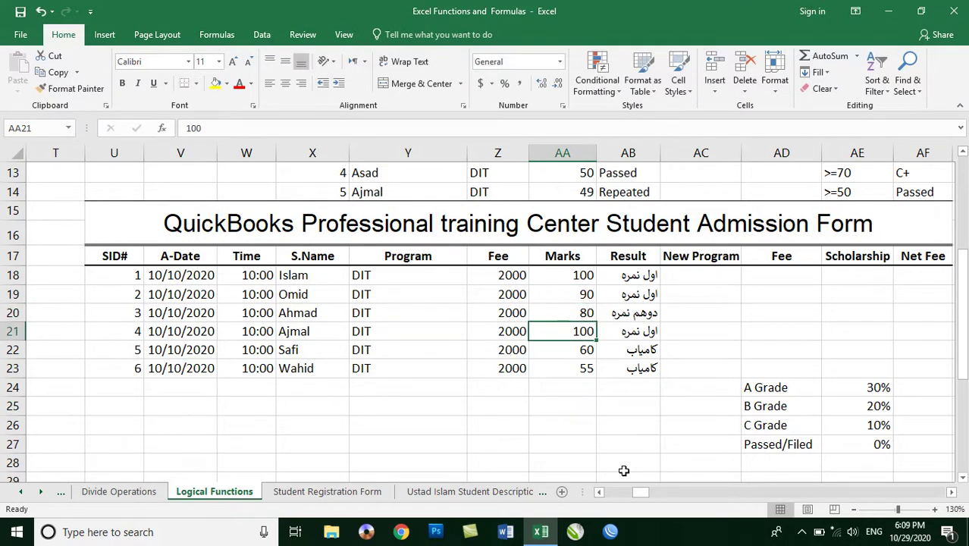
type("65")
key("Return")
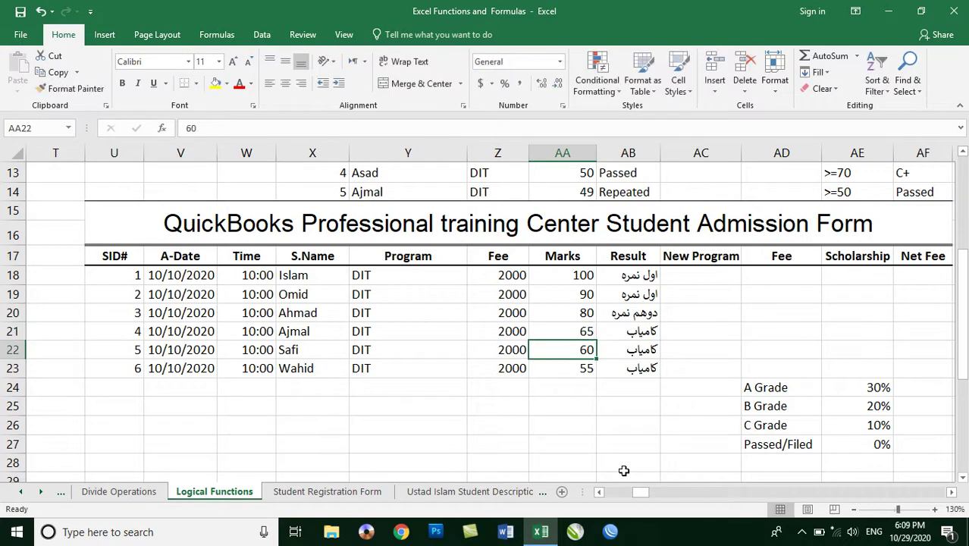
- Change the marks in AA19 to 85 and AA20 to 75
left_click(641, 327)
key("shift+Down")
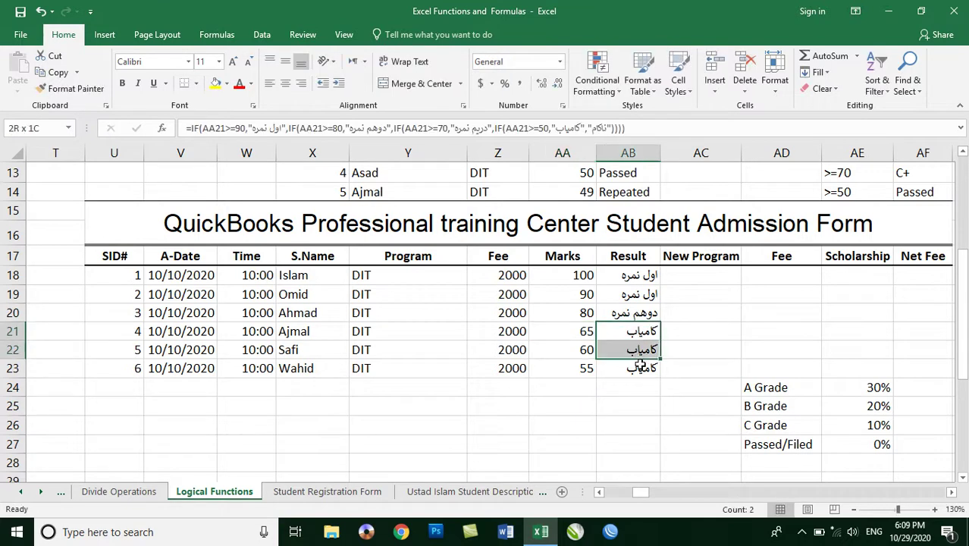
key("shift+Down")
left_click_drag(627, 278, 631, 309)
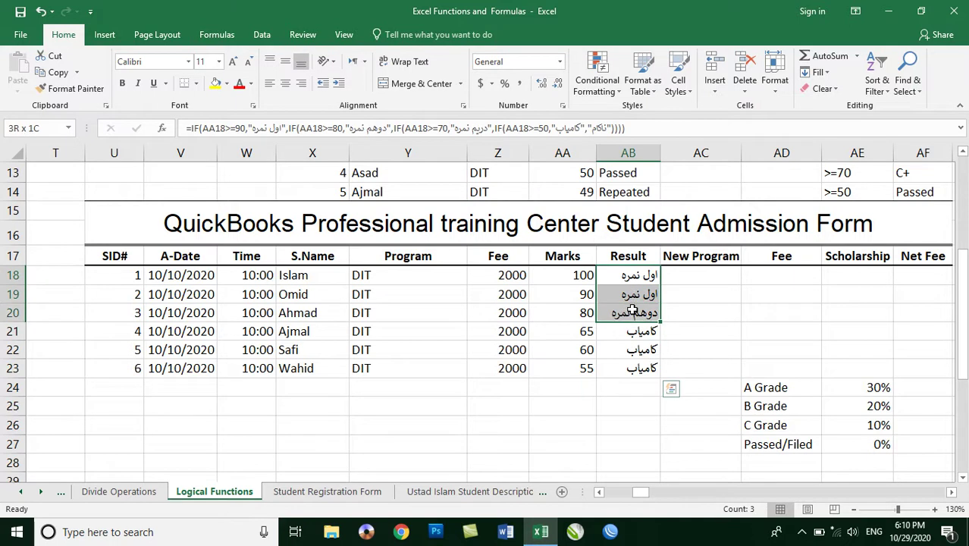
left_click(624, 282)
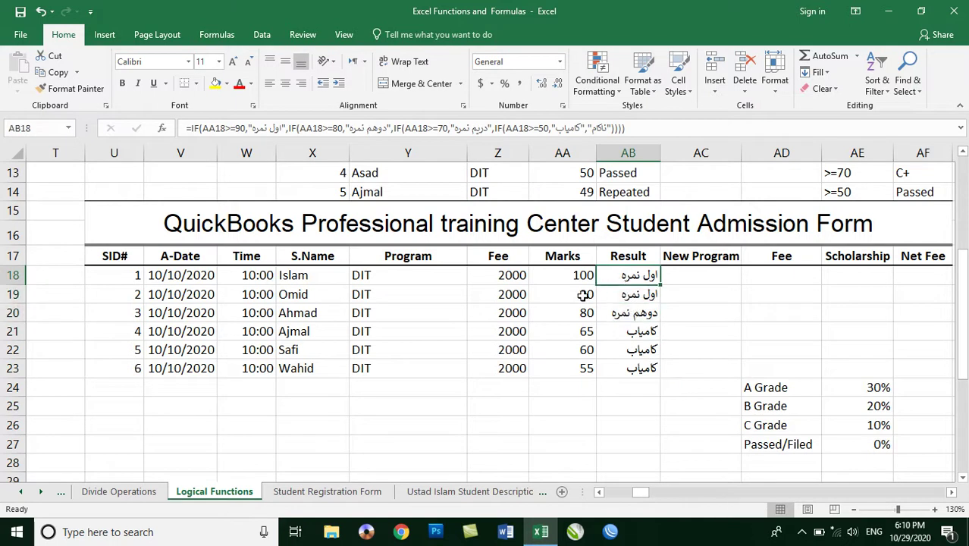
left_click(584, 297)
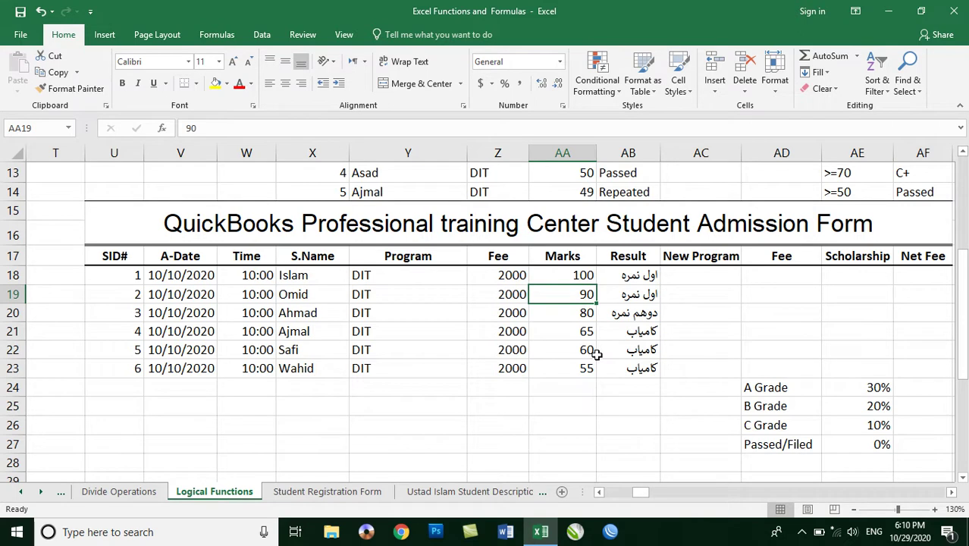
type("85")
key("Return")
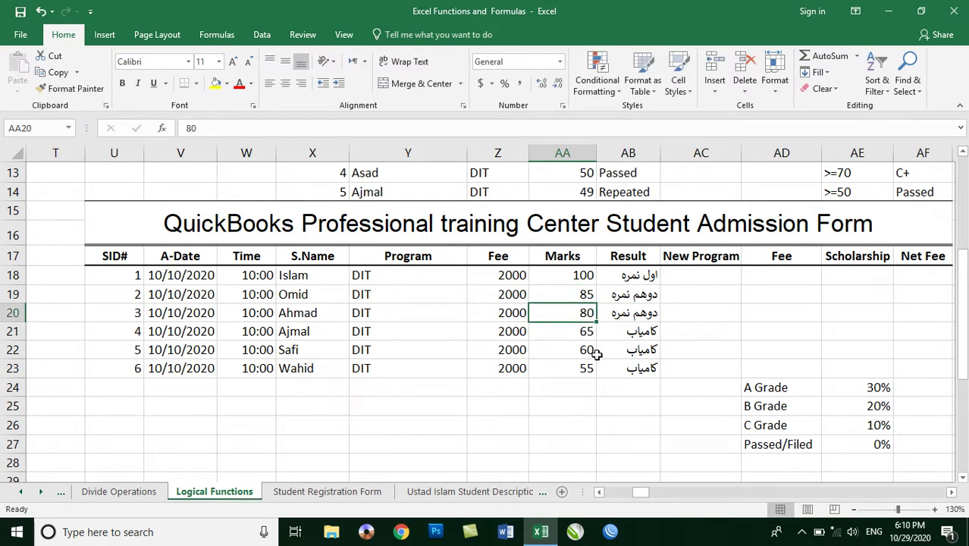
type("75")
key("Return")
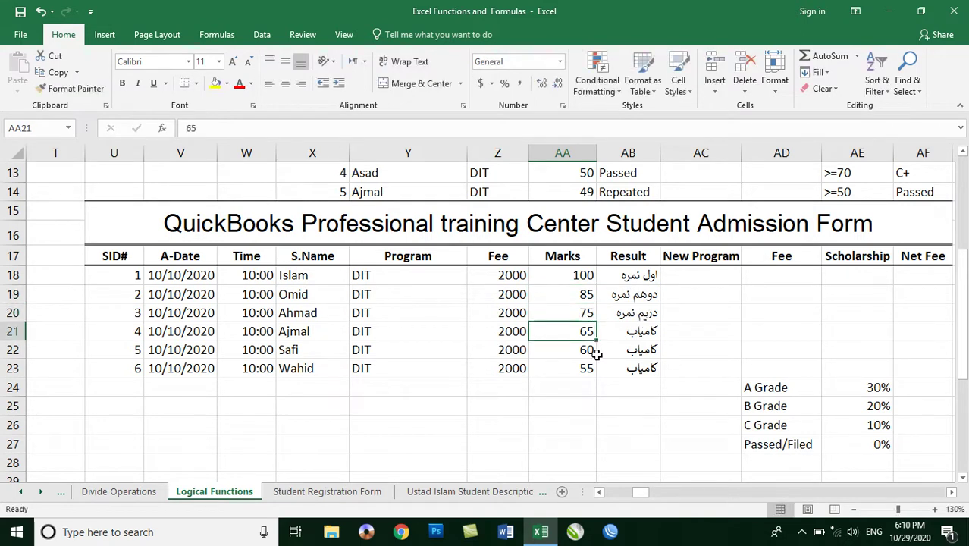
- Check the recalculated Results, then set the sixth student's mark in AA23 to 45, then 50
left_click(618, 273)
left_click(620, 291)
left_click(619, 317)
left_click_drag(619, 335, 620, 364)
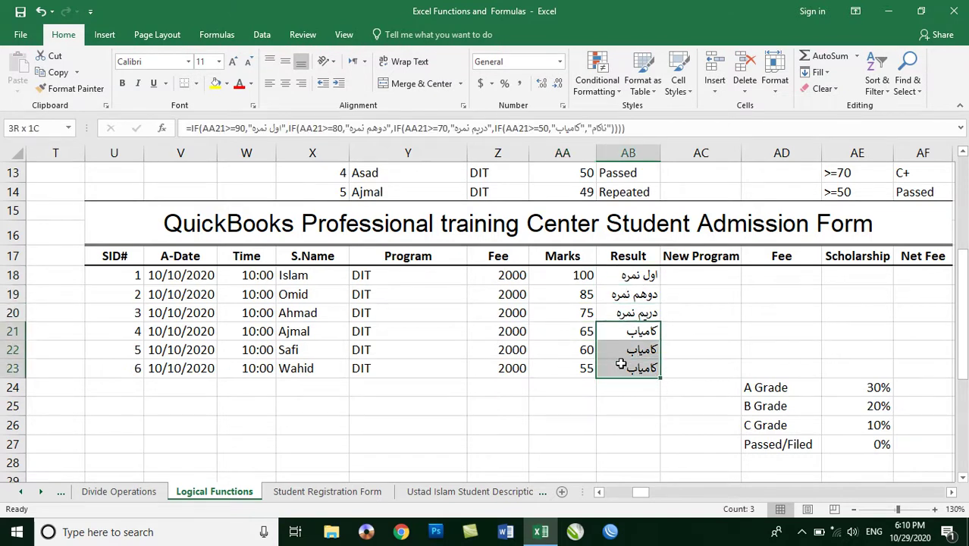
left_click(574, 370)
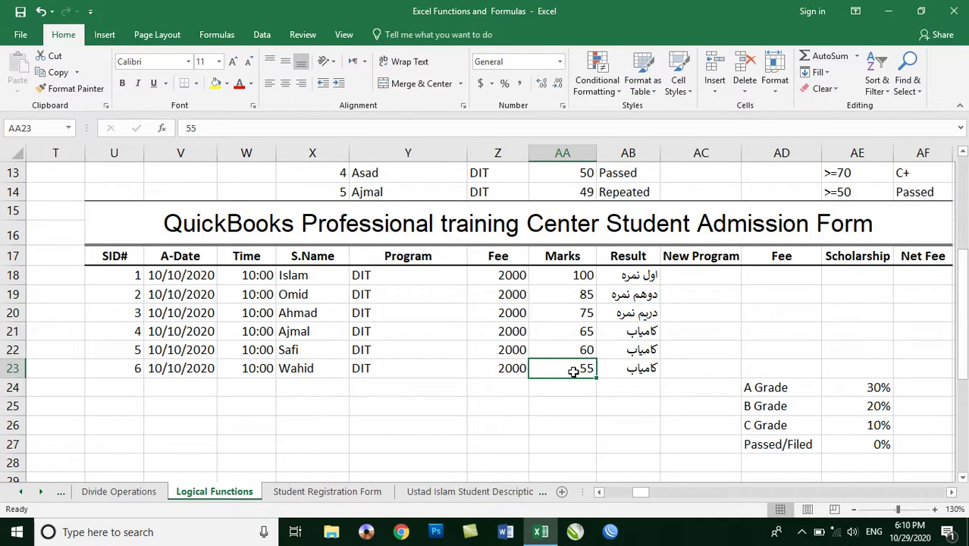
type("45")
left_click(675, 333)
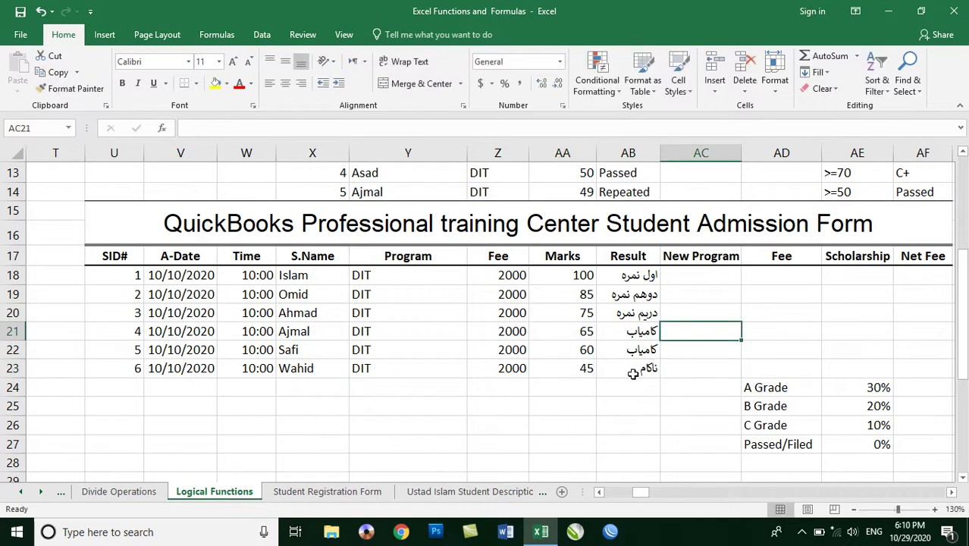
left_click(581, 368)
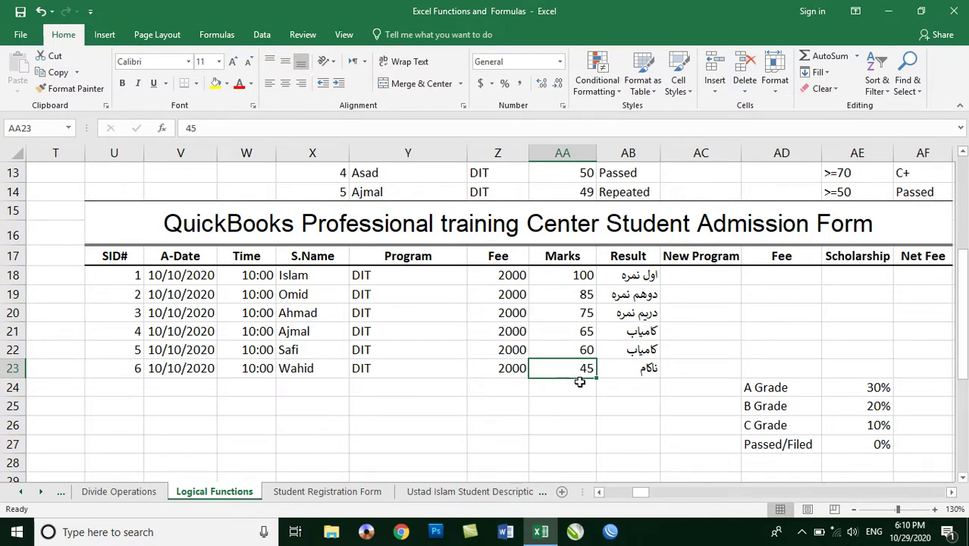
type("50")
left_click(696, 335)
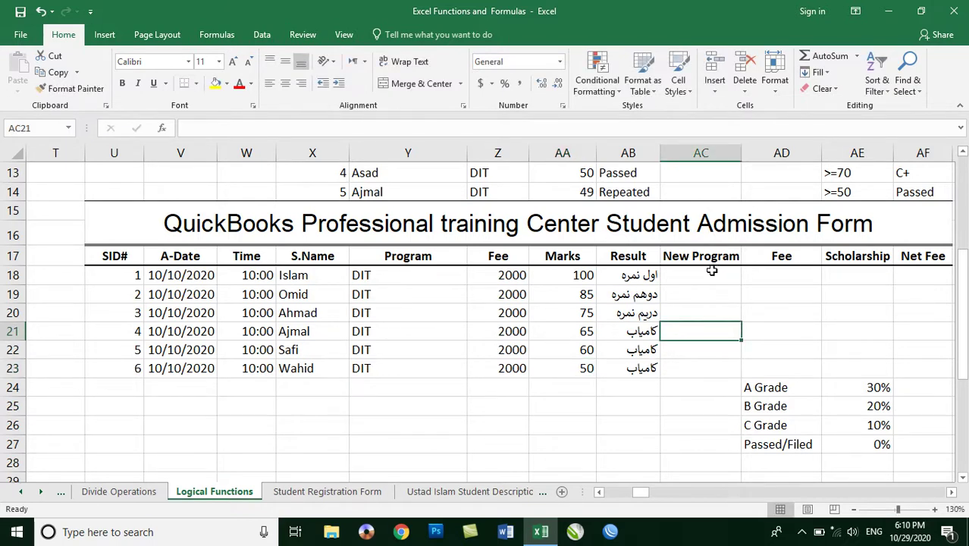
- Enter DIT into all six New Program cells AC18:AC23 at once with Ctrl+Enter
left_click_drag(711, 273, 696, 369)
type("DIT")
key("ctrl+Return")
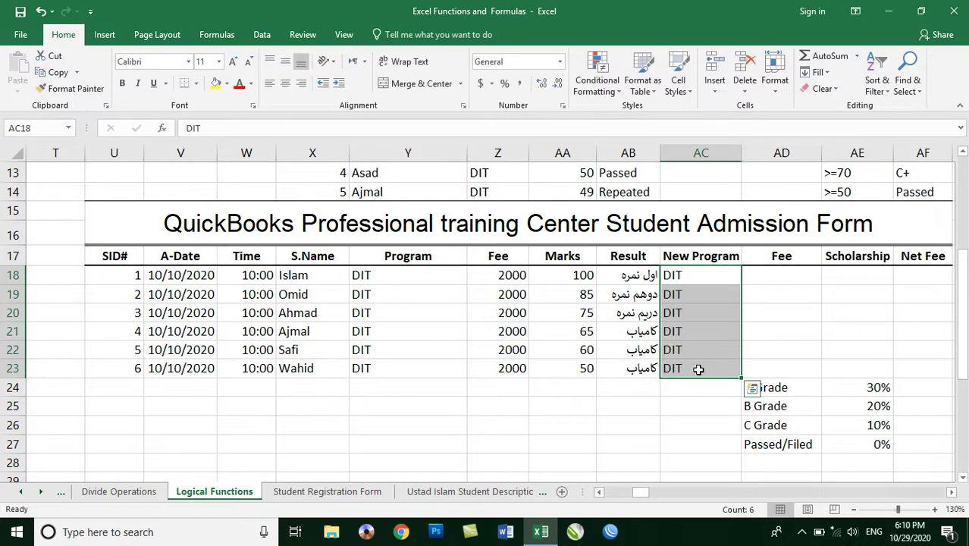
left_click(763, 276)
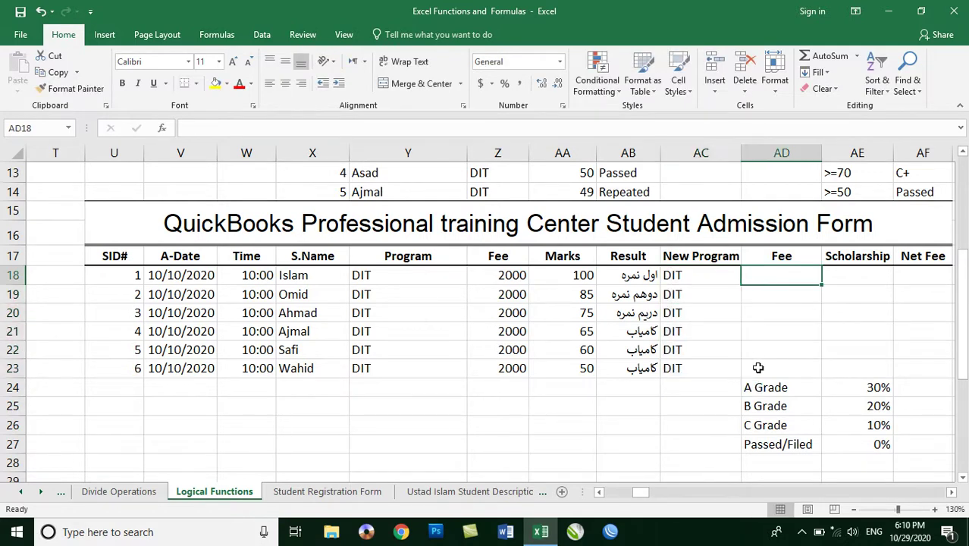
- Start the AD18 Fee formula: DIT gives 2000, CIT 1000, CCNA 3000
type("=if(")
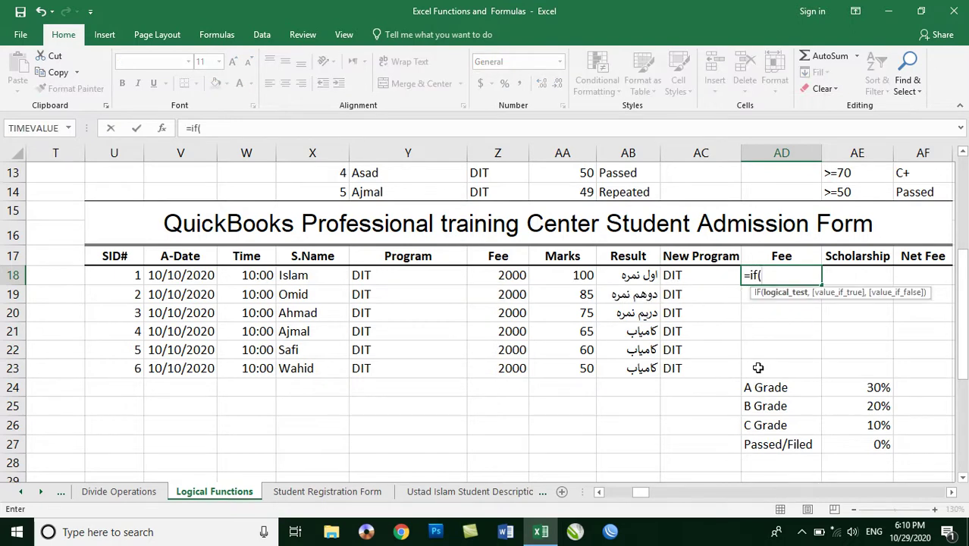
left_click(689, 278)
type("=\"DIT\",")
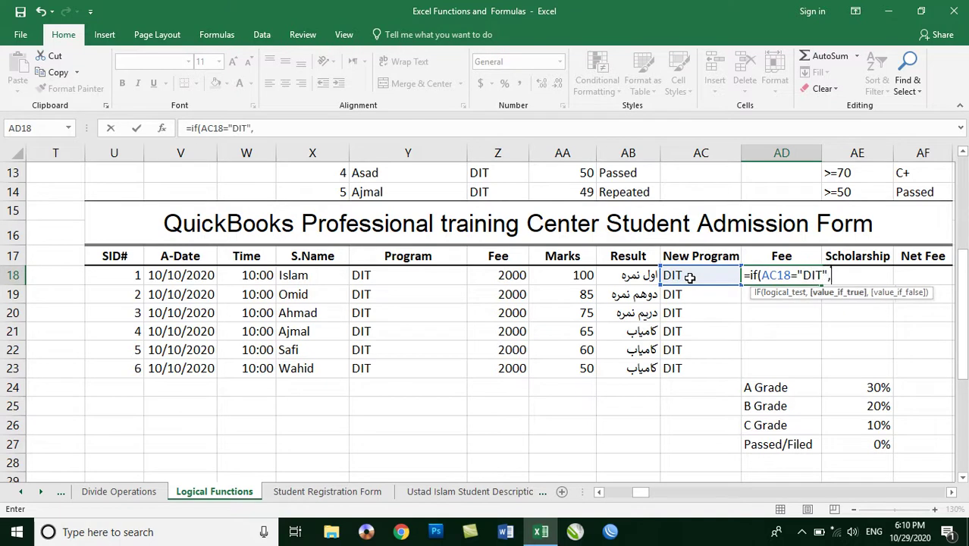
type("2000,if(")
left_click(690, 278)
type("=\"CIT\",")
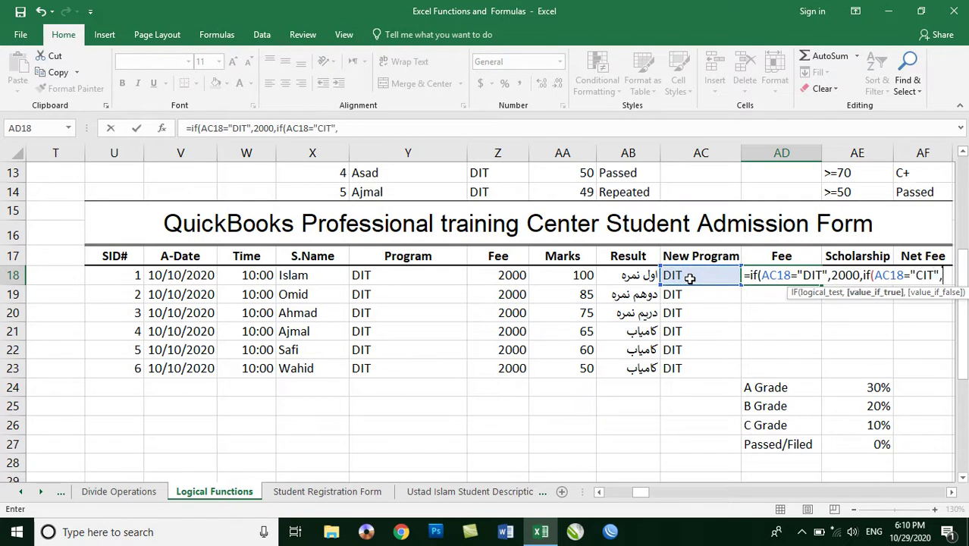
type("1000,if(")
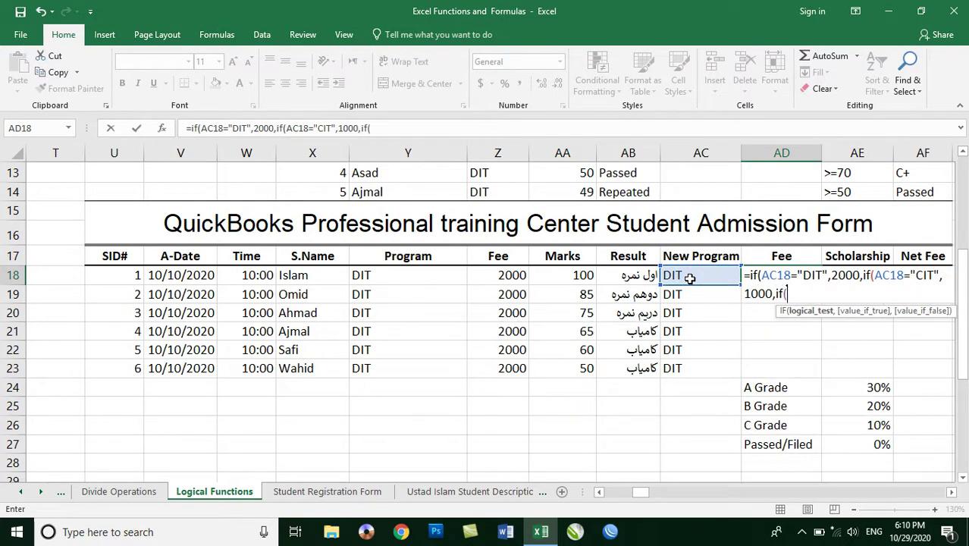
left_click(689, 278)
type("=\"CCNA\",3000,if")
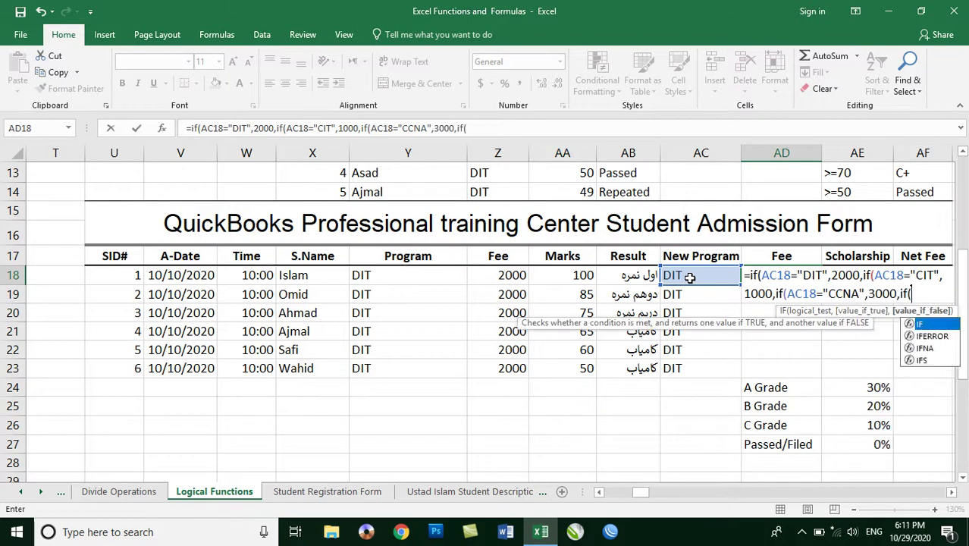
type("(")
- Add the CCNP fee of 4500 and the QB Desktop fee of 3000 as nested conditions
left_click(690, 277)
type("=")
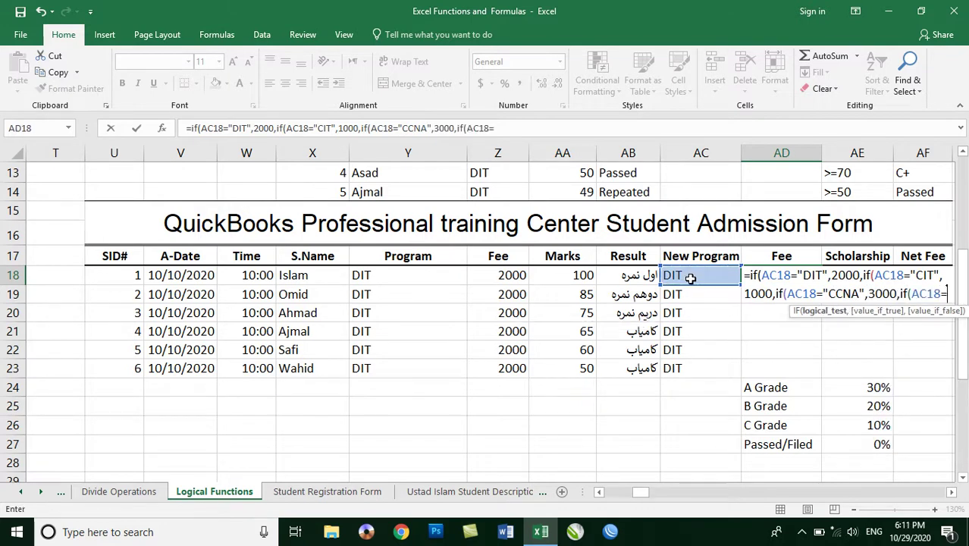
type("\"CCNP")
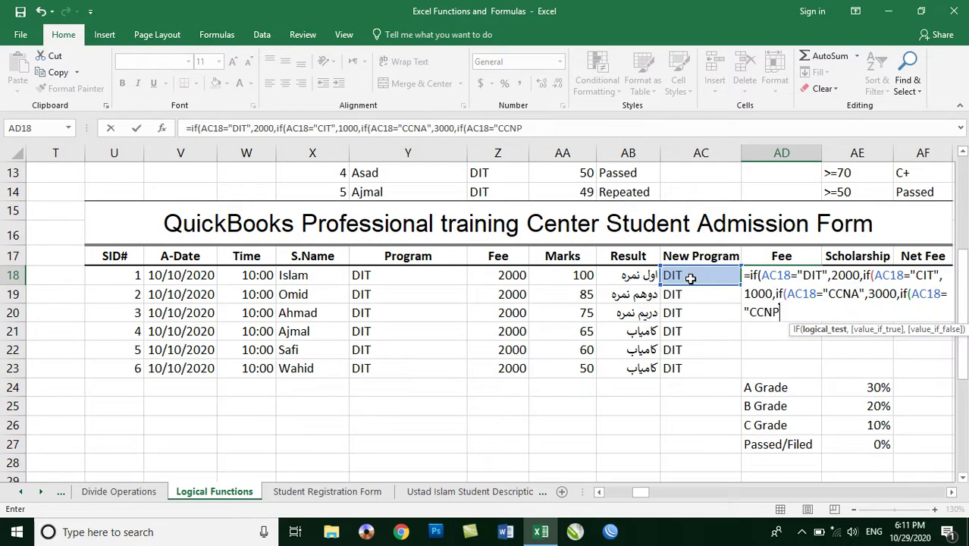
type(",45000")
key("BackSpace")
type(",if(")
left_click(691, 278)
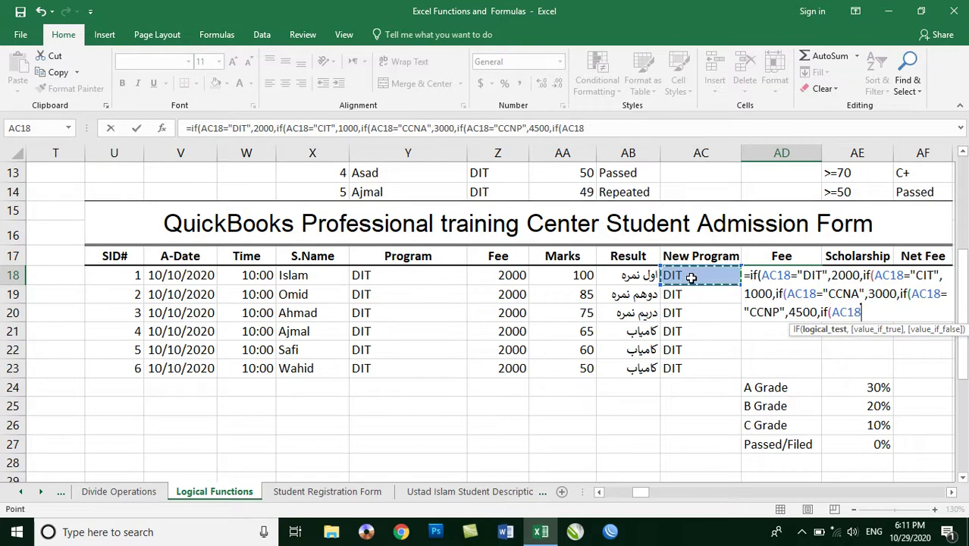
type("Q")
key("BackSpace")
key("BackSpace")
type("=\"Q")
key("BackSpace")
type("\"QN")
key("BackSpace")
type("B Deslt")
key("BackSpace")
key("BackSpace")
type("ktop\",30")
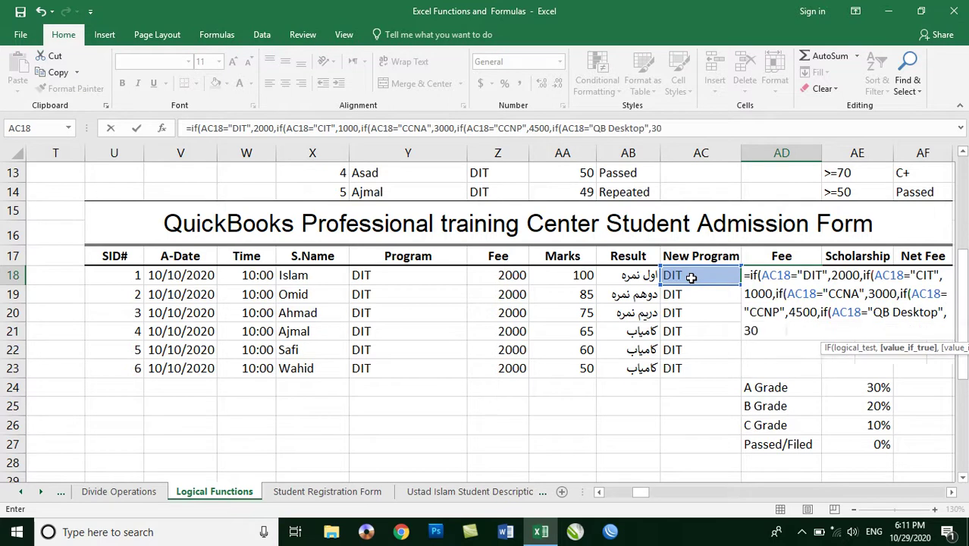
type("00,if")
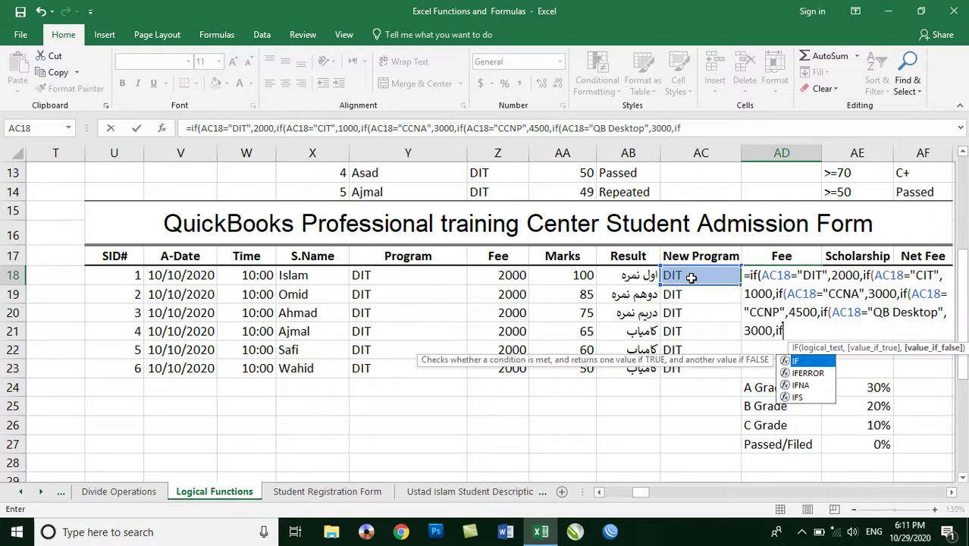
type("(")
- Add the QB Online fee of 3000, default to 0, close the parentheses and enter the formula
left_click(691, 276)
type("=\"QB Online\",3000,0")
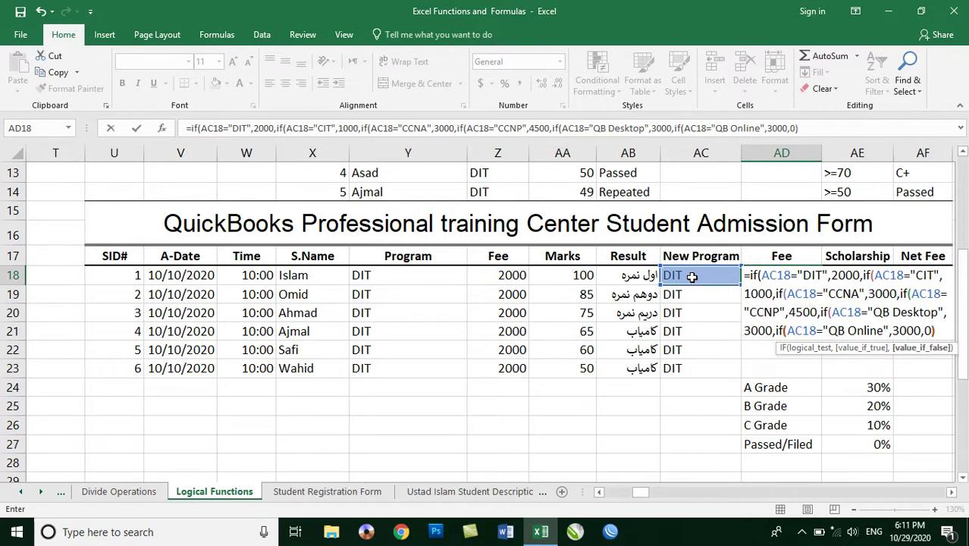
type("))))")
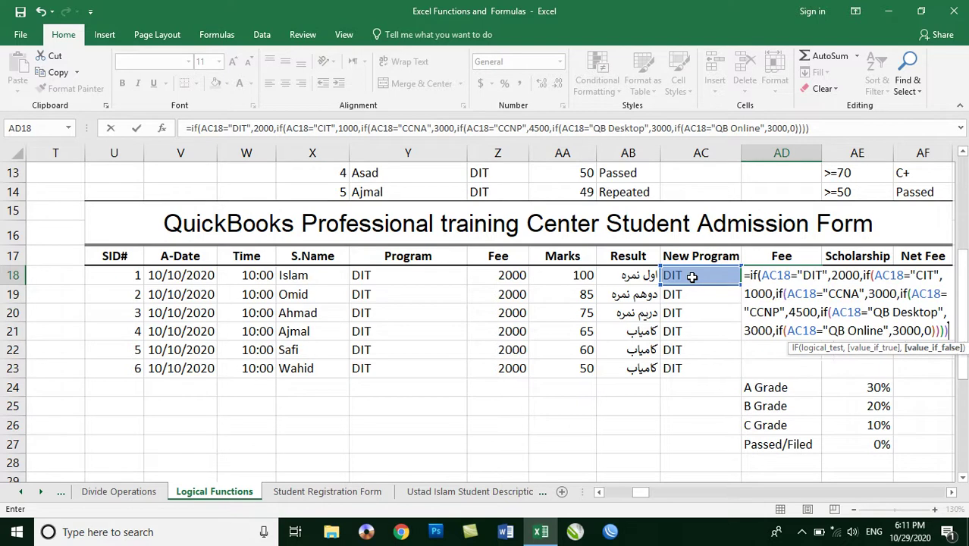
type("))")
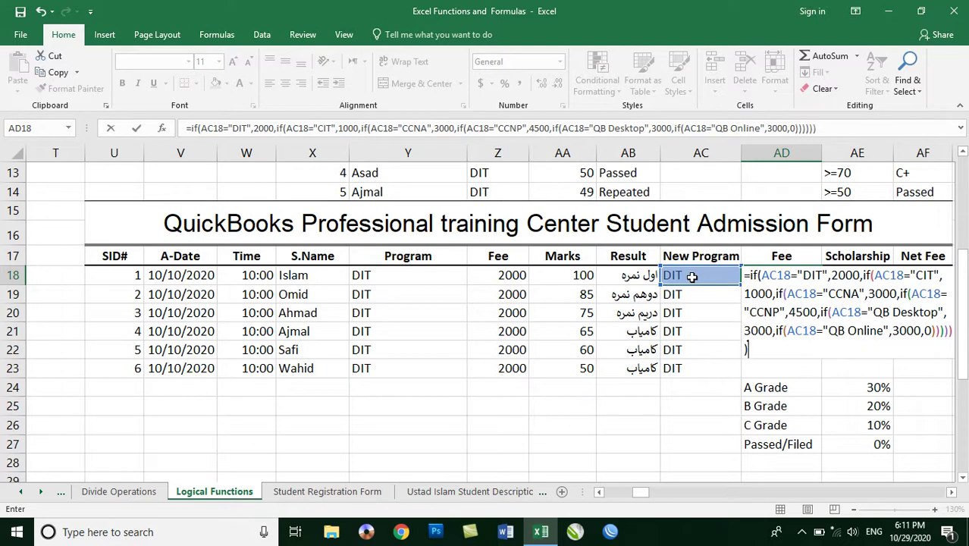
key("Return")
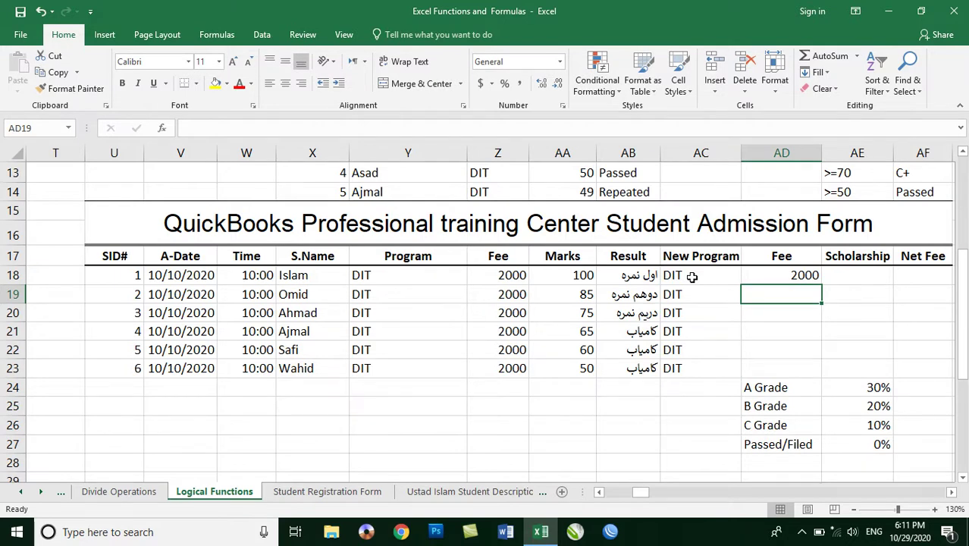
left_click_drag(756, 277, 765, 361)
key("ctrl+d")
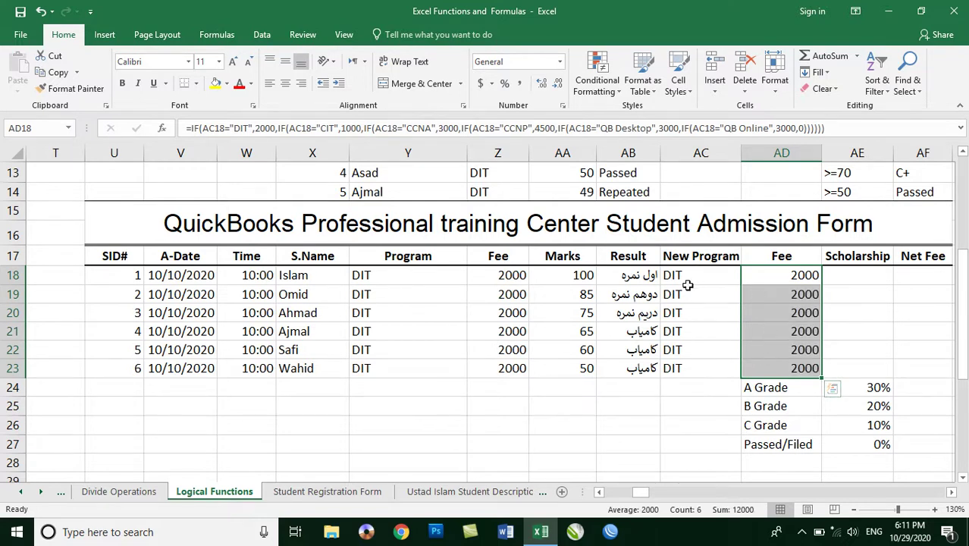
mouse_move(780, 359)
left_click(857, 273)
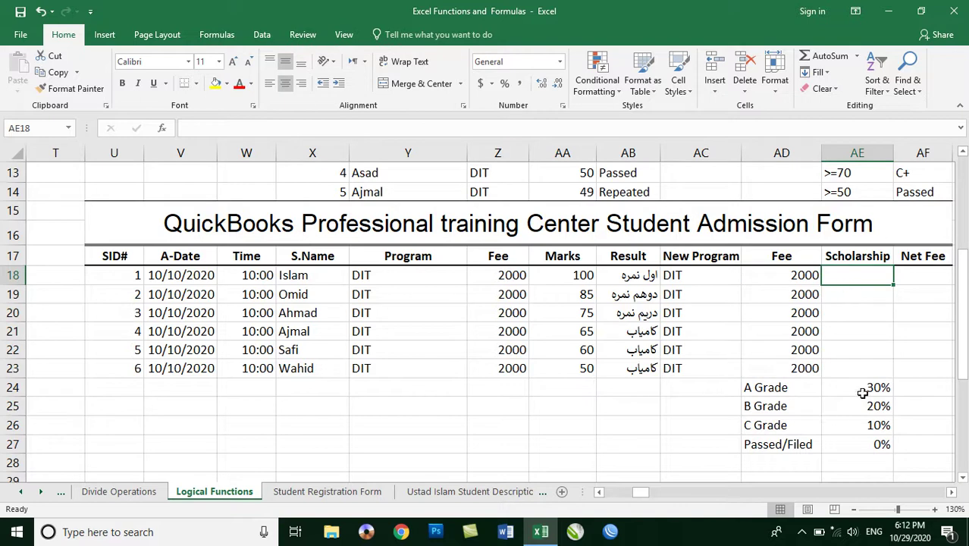
left_click(752, 386)
left_click(863, 385)
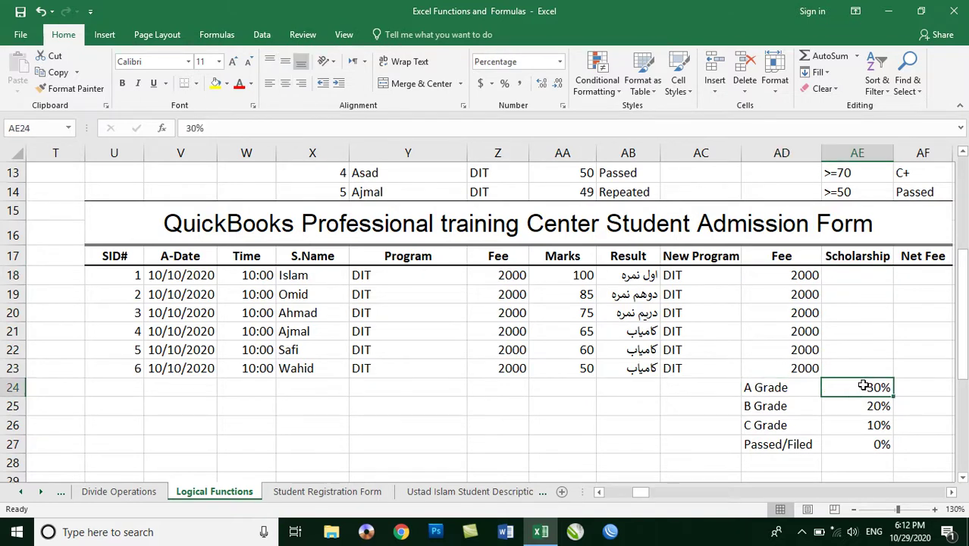
left_click(788, 407)
left_click(860, 402)
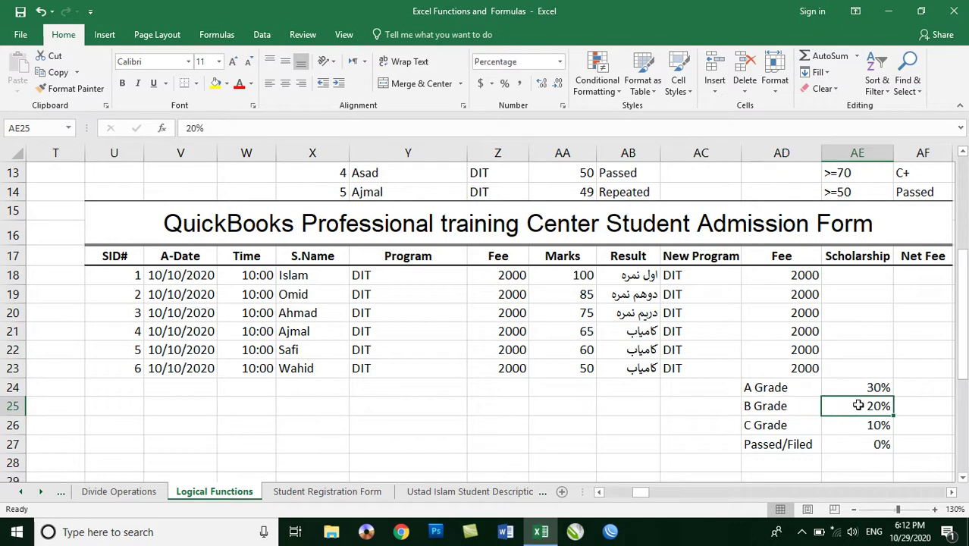
left_click(757, 426)
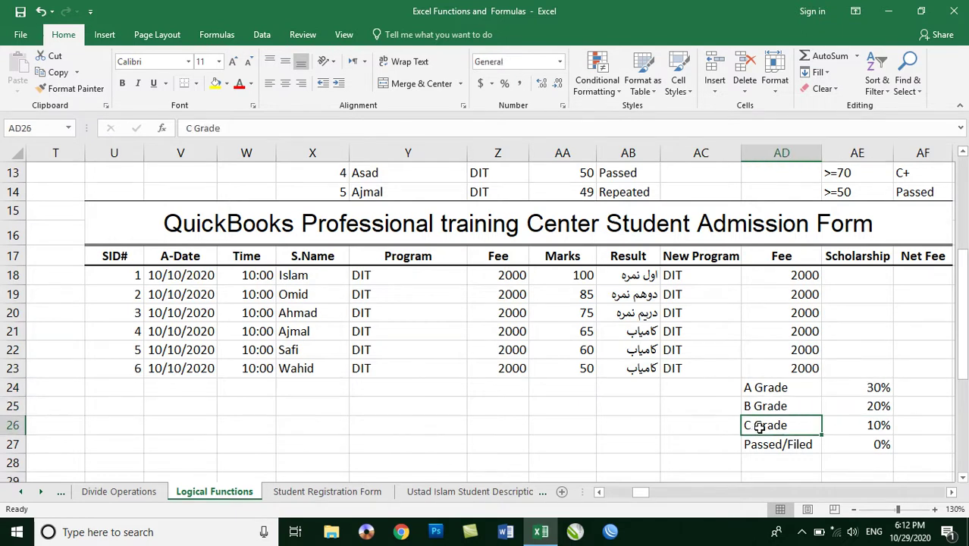
left_click(846, 417)
left_click(766, 445)
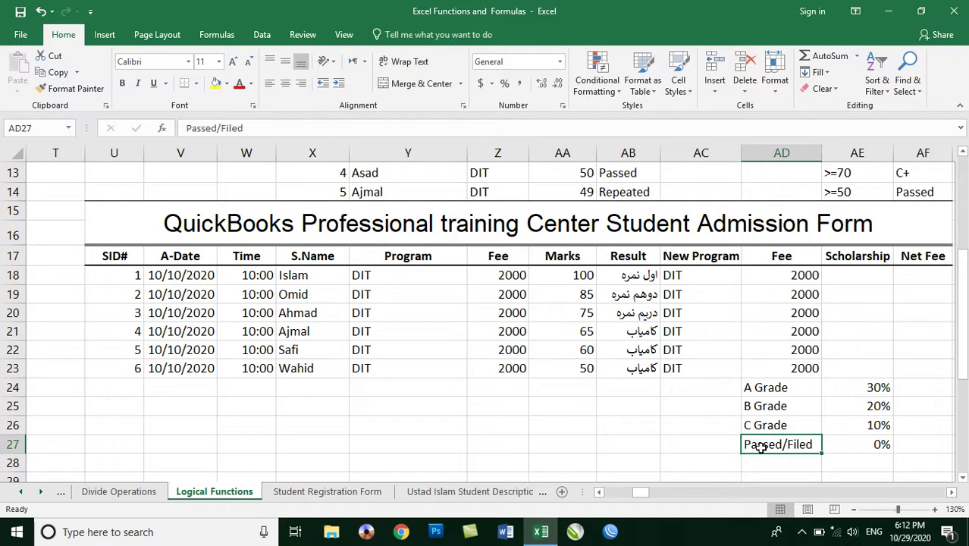
left_click(841, 438)
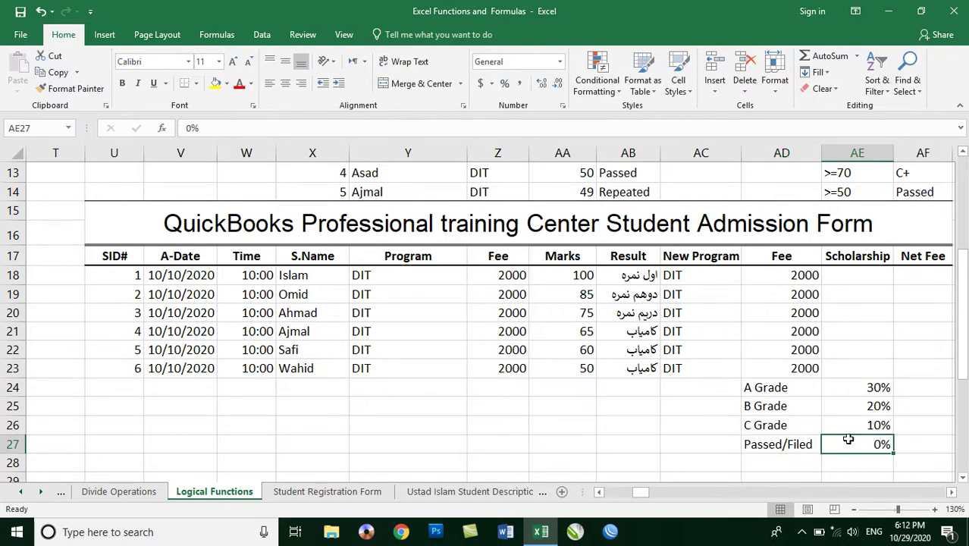
left_click(843, 274)
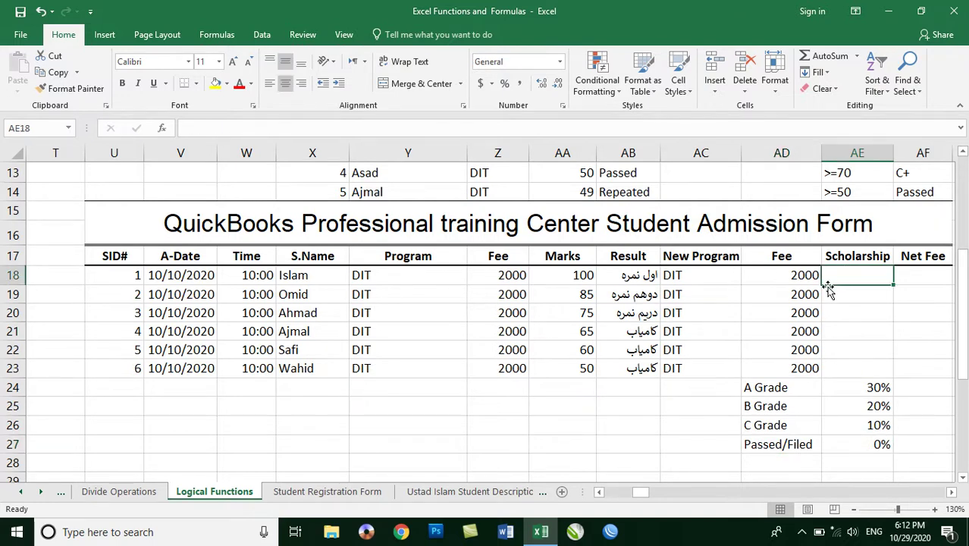
left_click(781, 279)
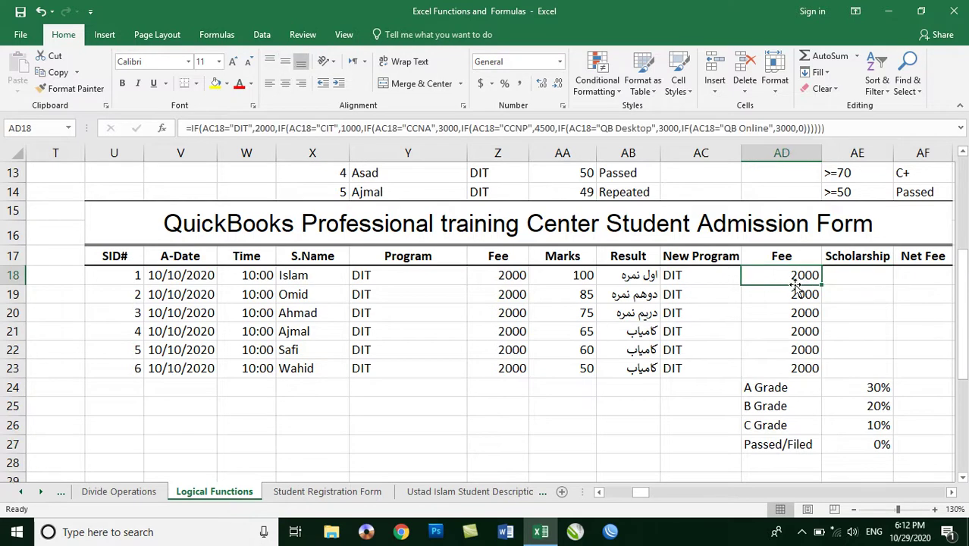
left_click(846, 274)
left_click(785, 279)
- Start the AE18 formula: if AB18 is "اول نمره", return AD18*30/100
left_click(843, 274)
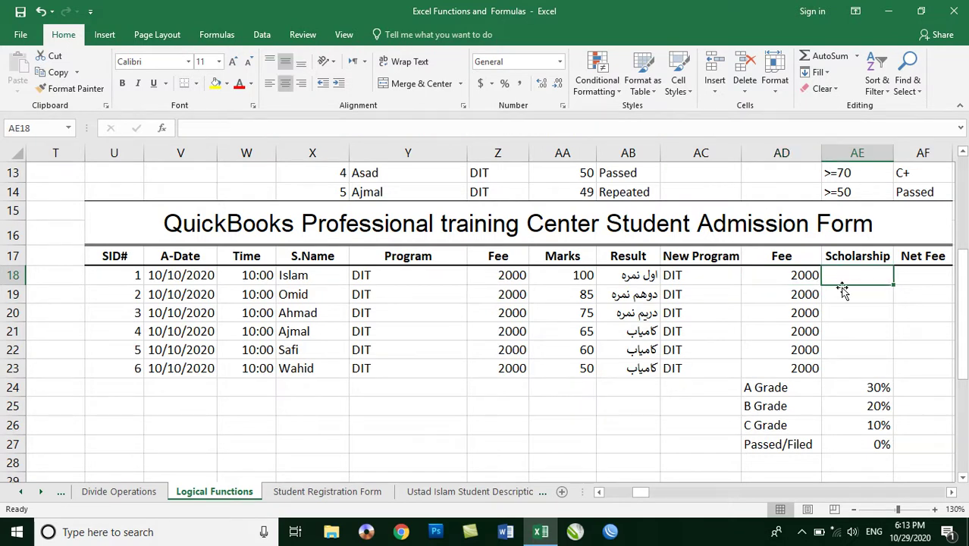
type("=")
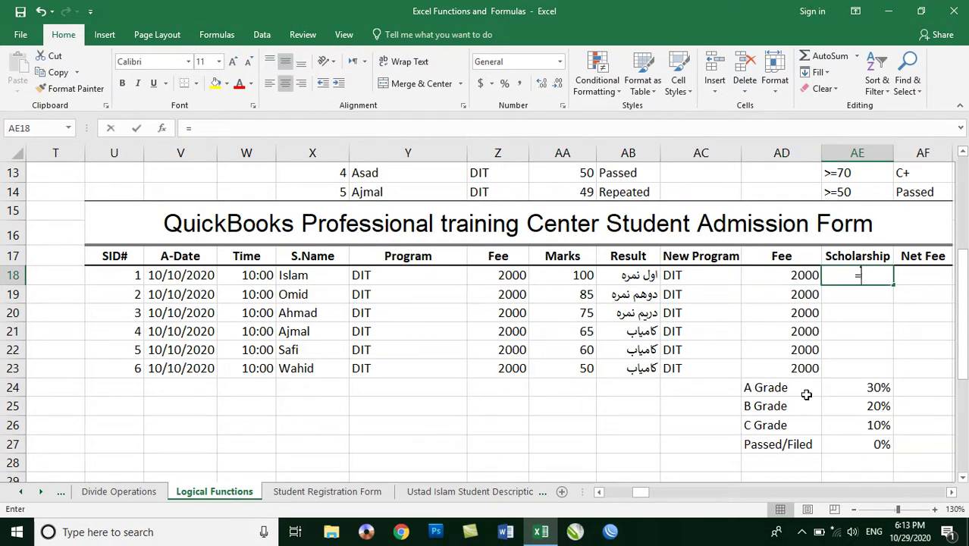
type("if(")
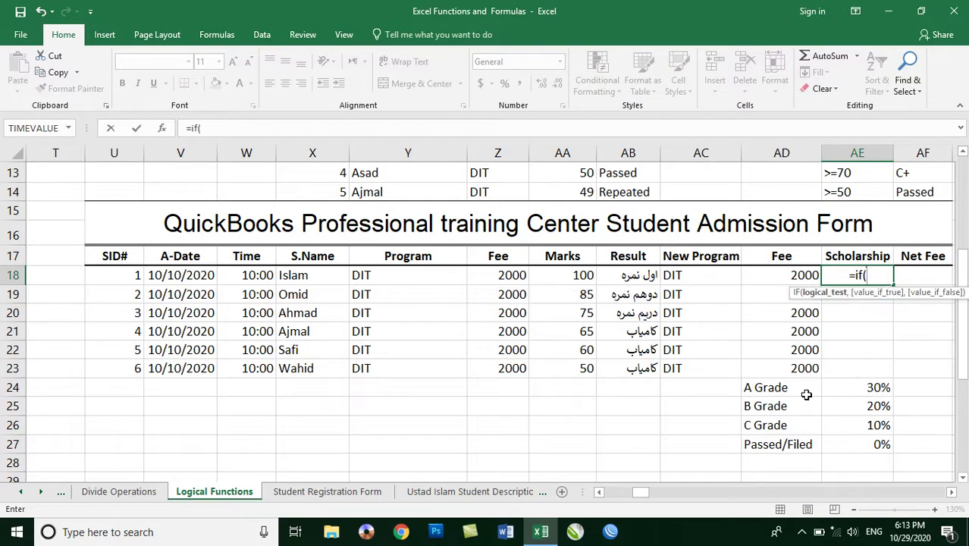
left_click(635, 277)
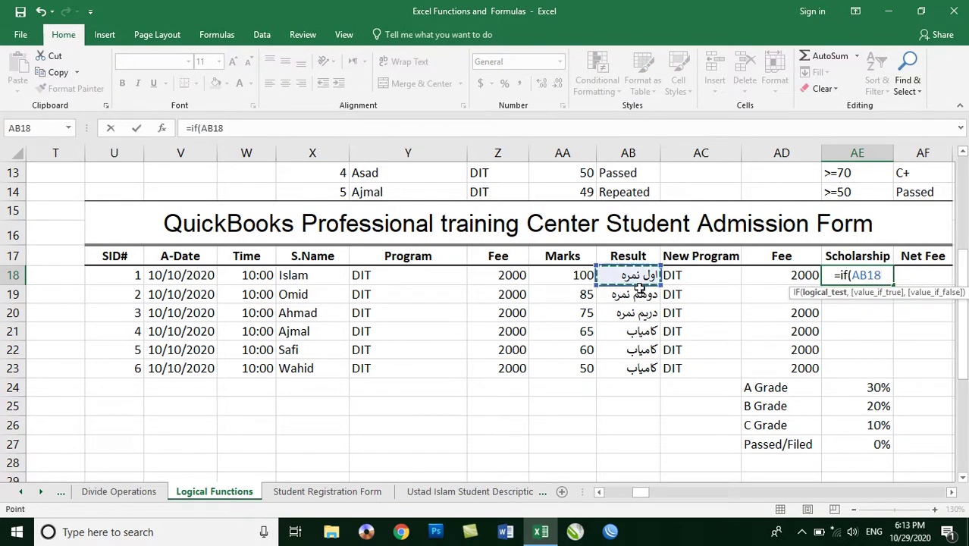
type("=\"")
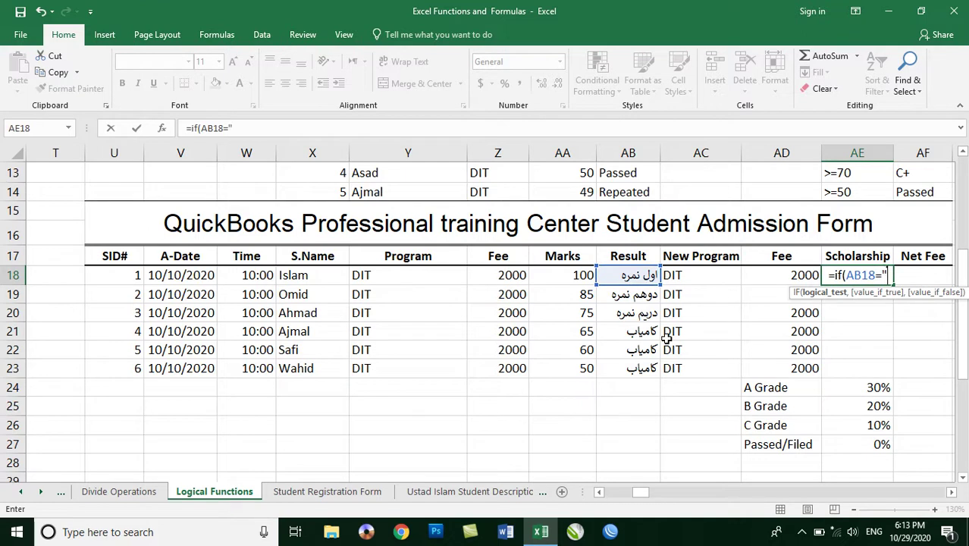
key("alt+shift")
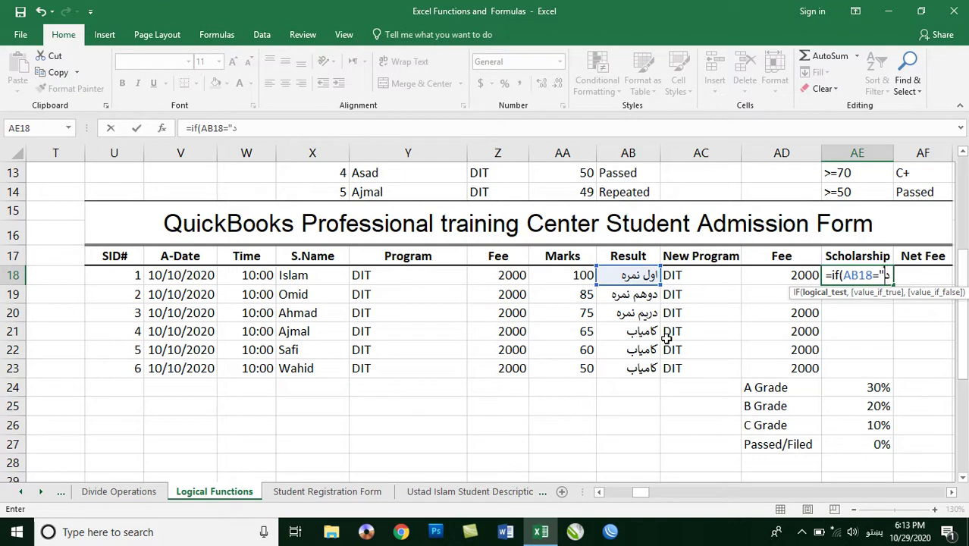
type("ت")
key("BackSpace")
type("اول نمره")
key("alt+shift")
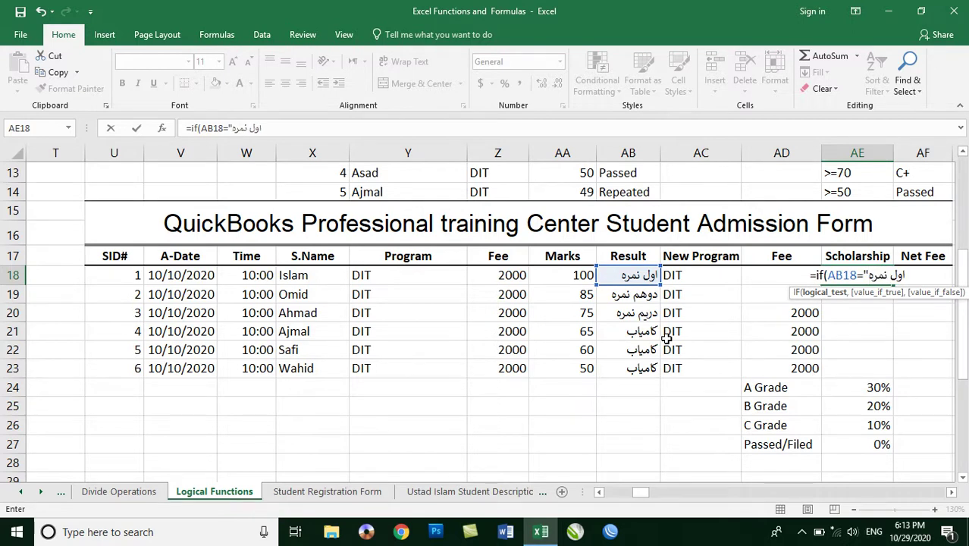
type("\",")
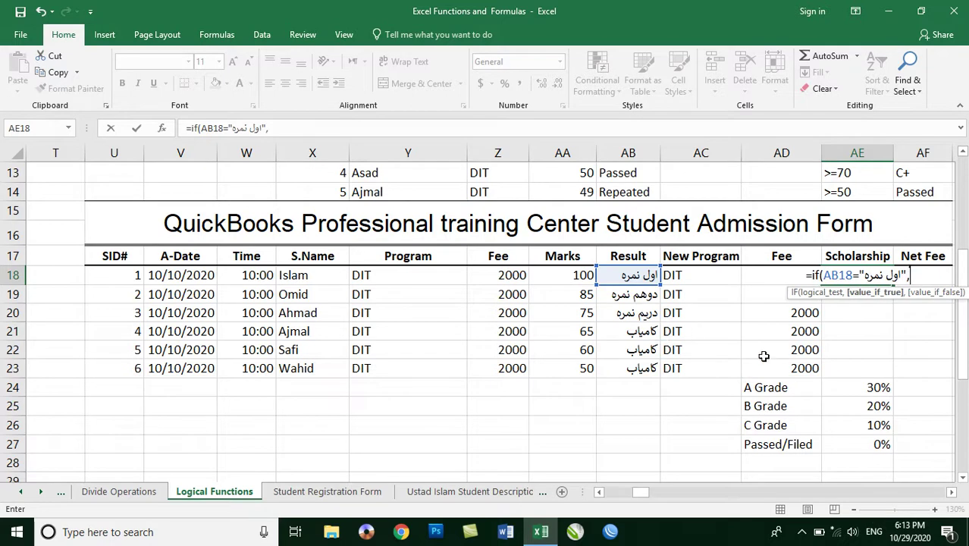
left_click(763, 297)
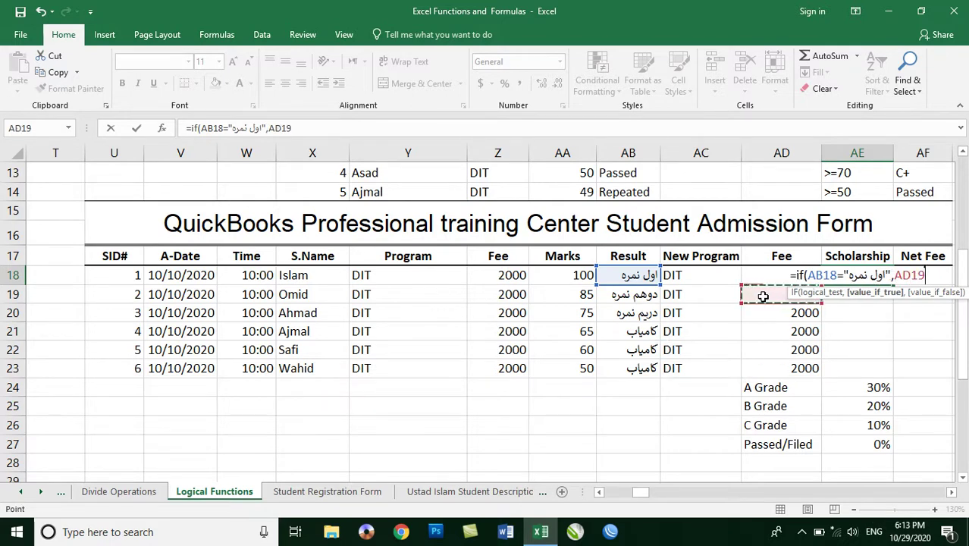
key("Up")
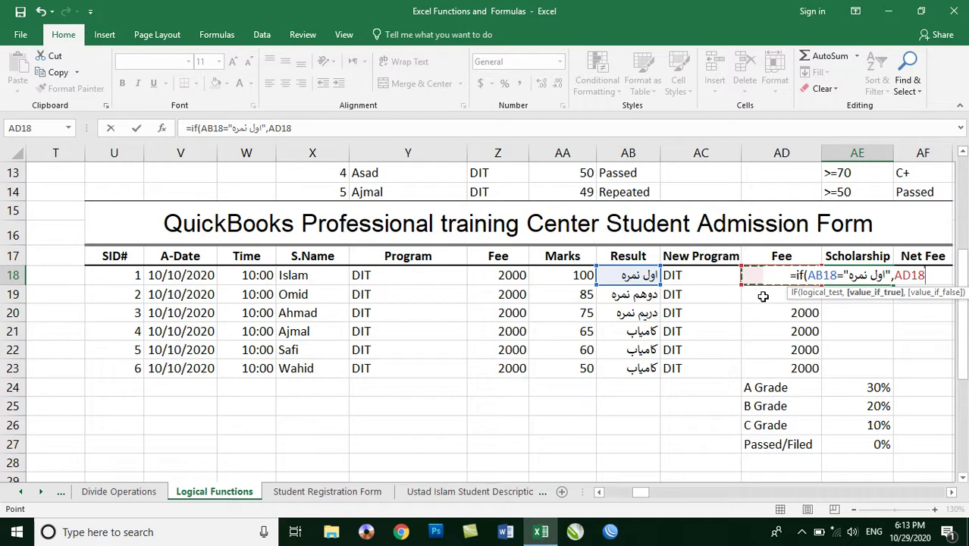
type("*30/100")
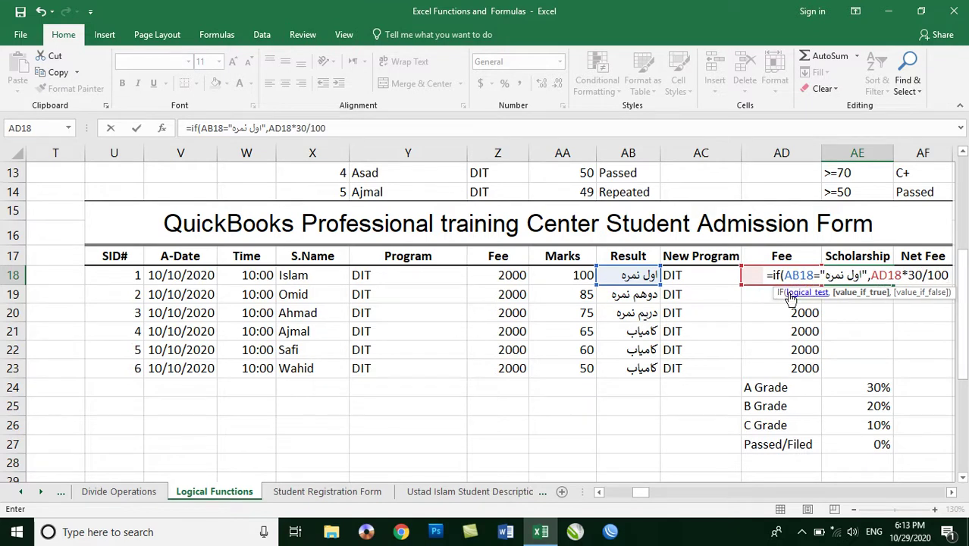
type(",if(")
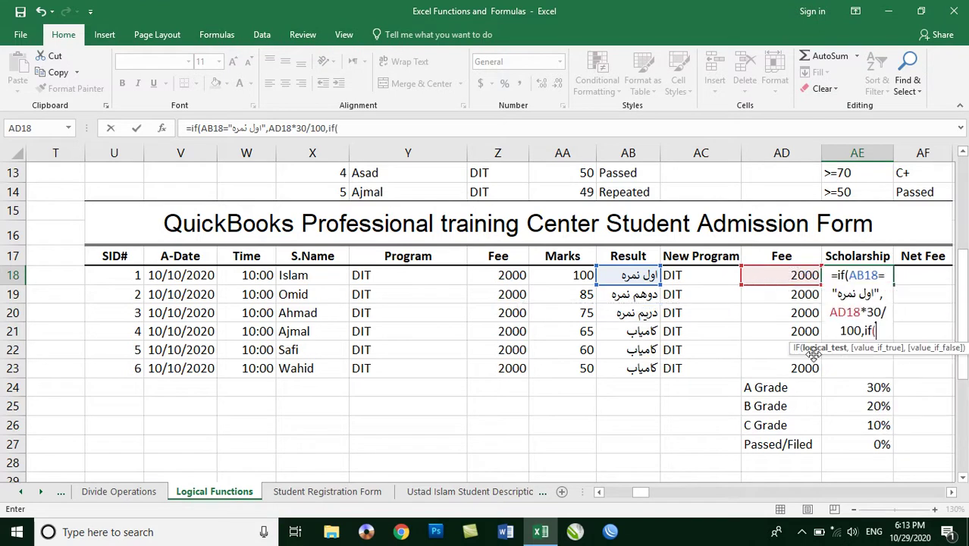
- Add a nested test returning AD18*20/100 when AB18 is "دوهم نمره", then open a third IF
left_click(614, 276)
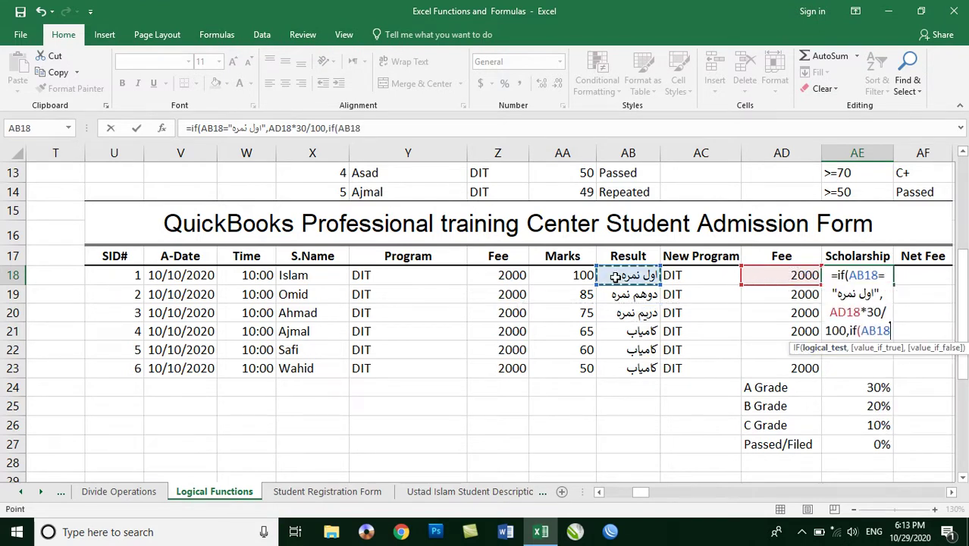
type("=\"")
key("alt+shift")
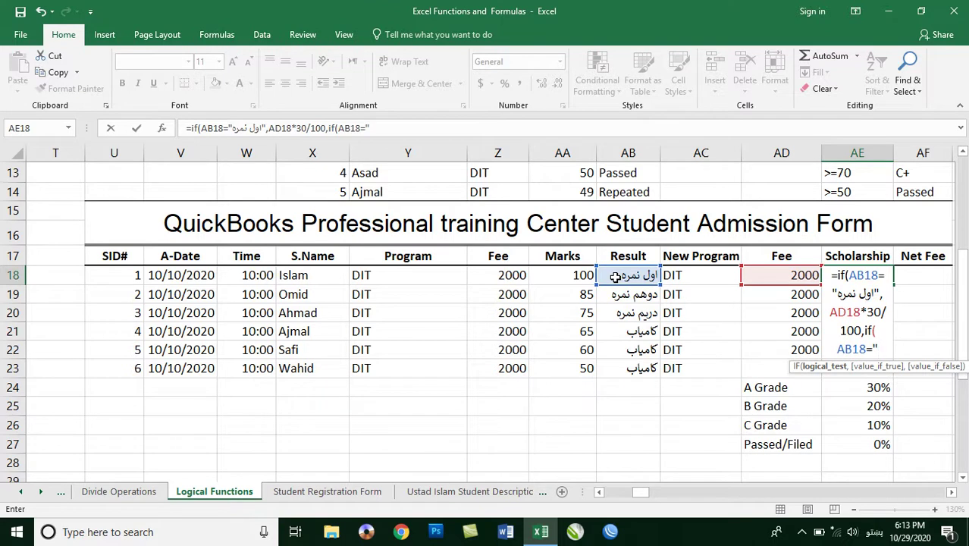
type("دوهم")
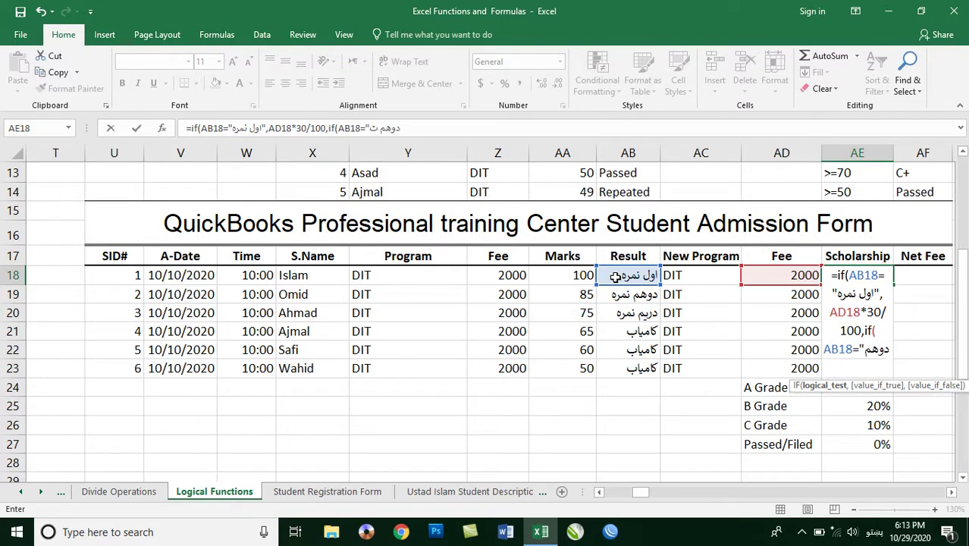
type(" نمره")
key("alt+shift")
key("alt+shift")
type("\",")
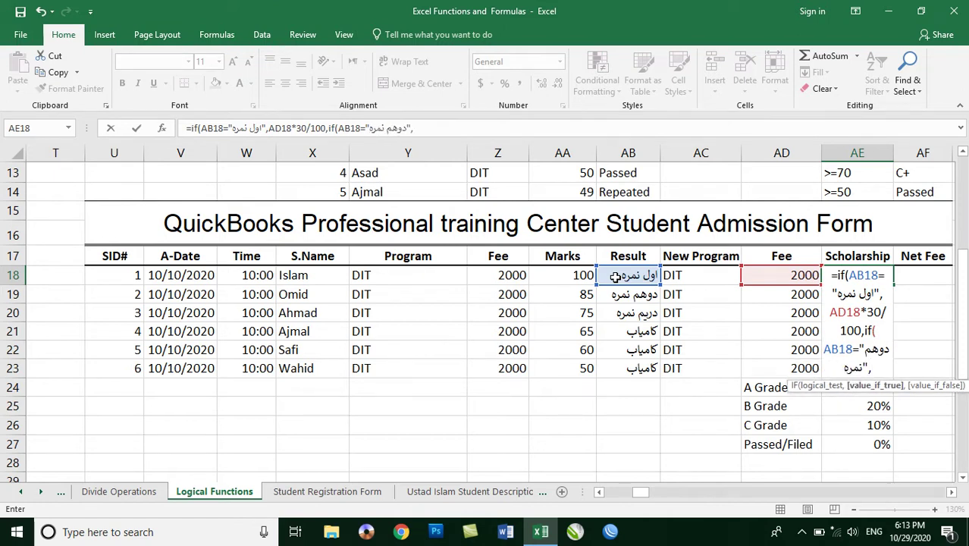
left_click(763, 278)
type("*20/100")
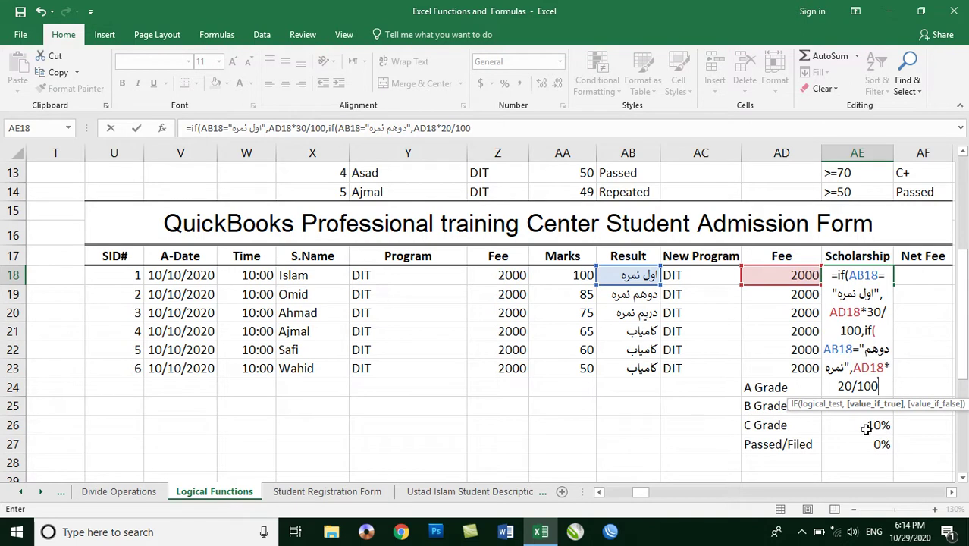
type(",if(")
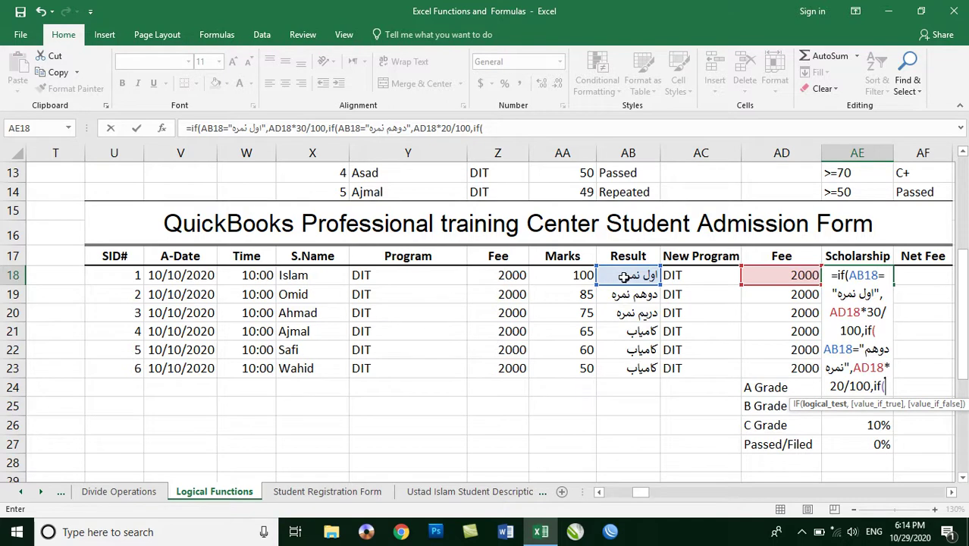
- Add the third condition testing whether AB18 equals "دریم نمره"
left_click(623, 278)
type("=\"")
key("alt+shift")
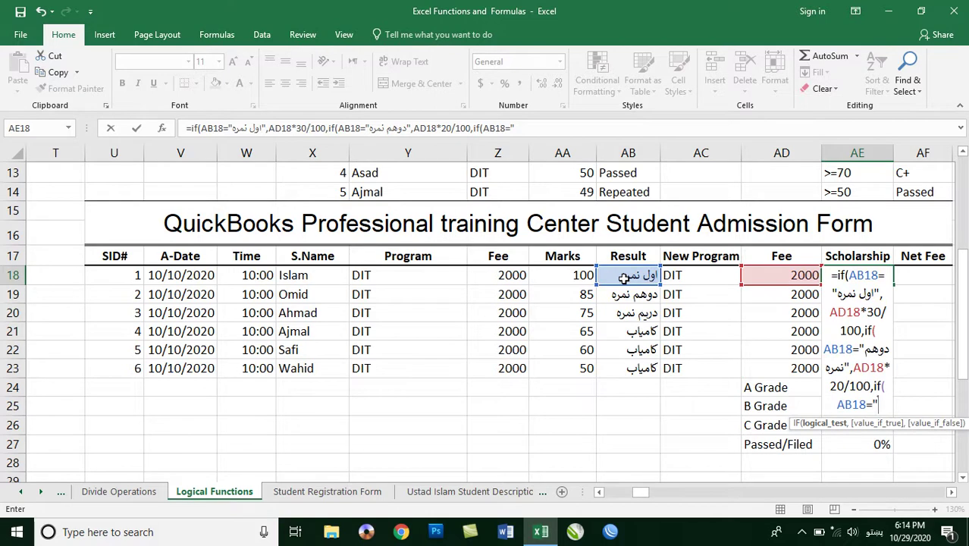
type("دریم تم")
type("ر")
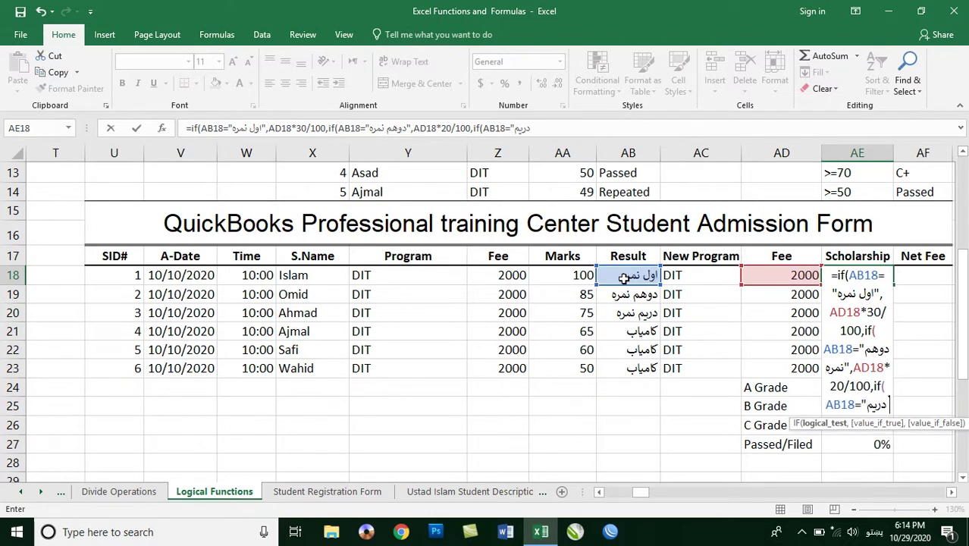
type("خ")
key("BackSpace")
type("ه")
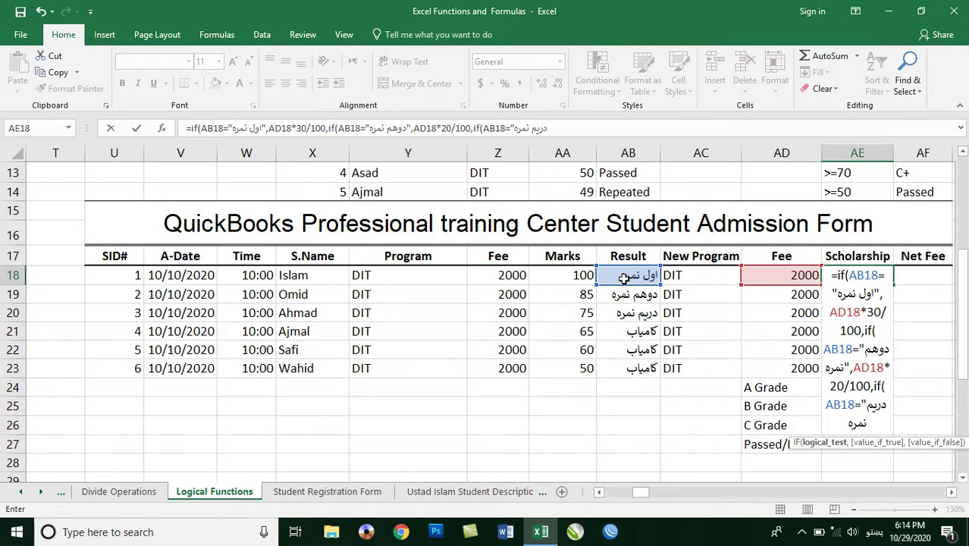
key("alt+shift")
type("\".")
key("BackSpace")
type(",")
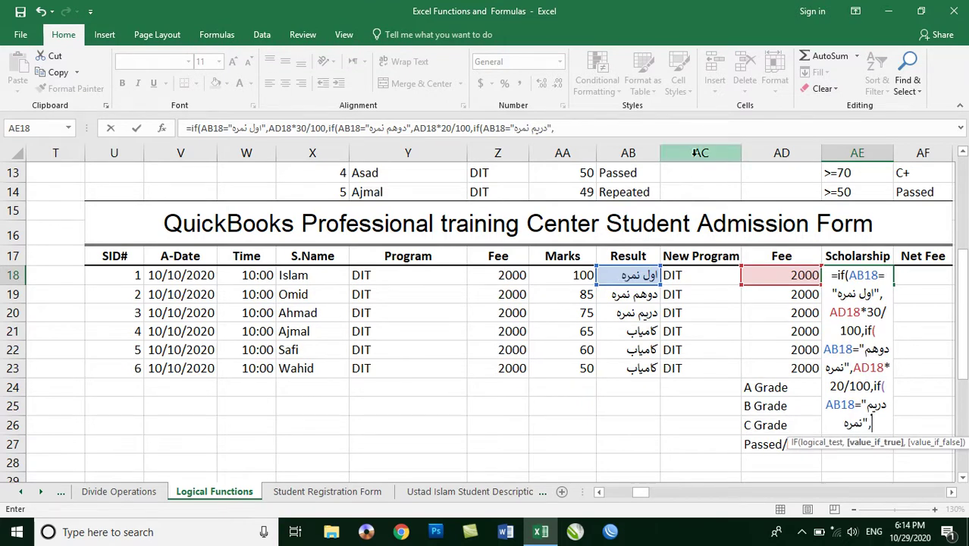
- Return AD18*10/100 for that grade, 0 otherwise, then close and enter the formula
left_click(774, 275)
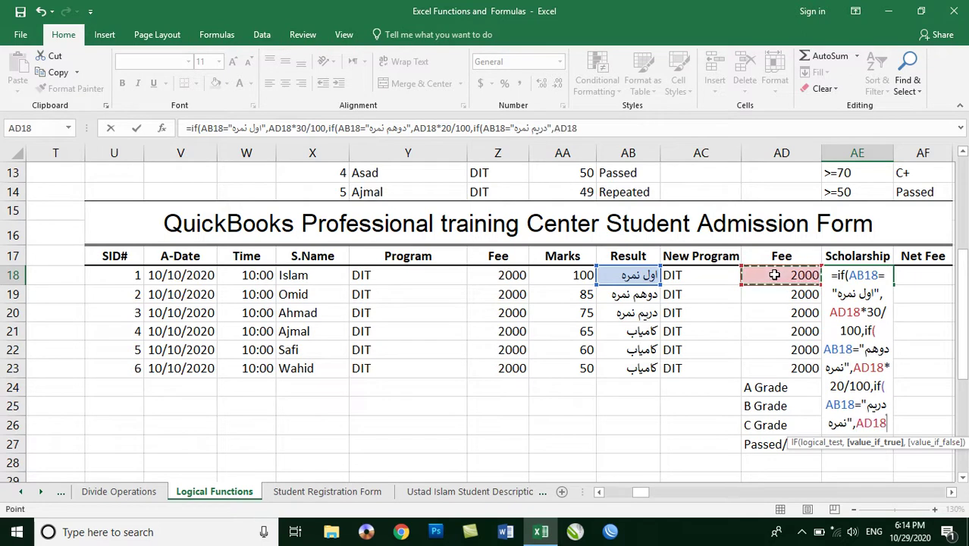
type("*10/100")
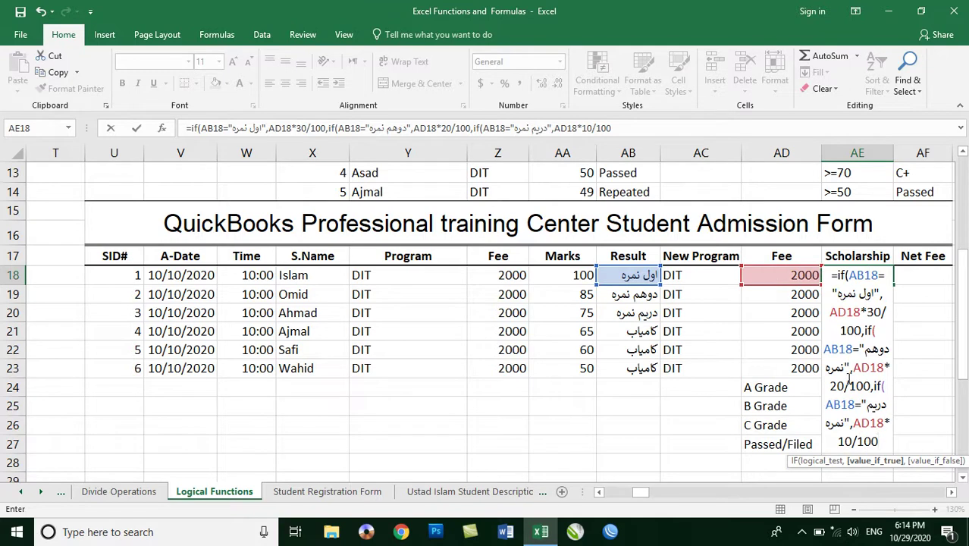
type(",0")
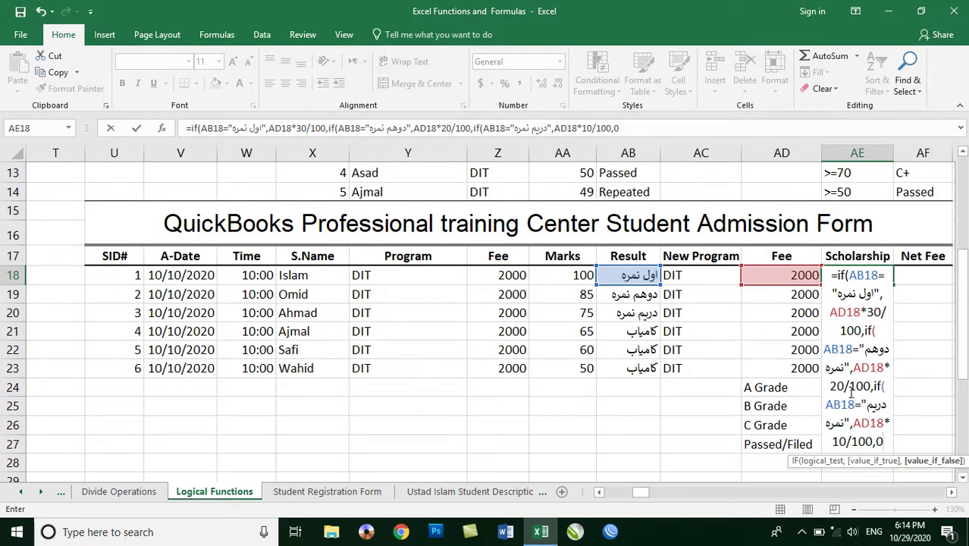
type(")")
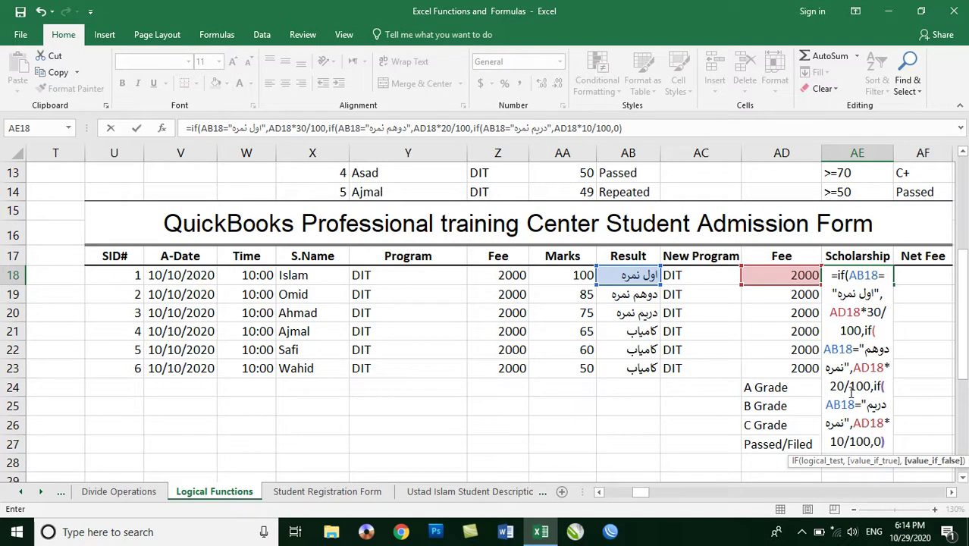
type("))")
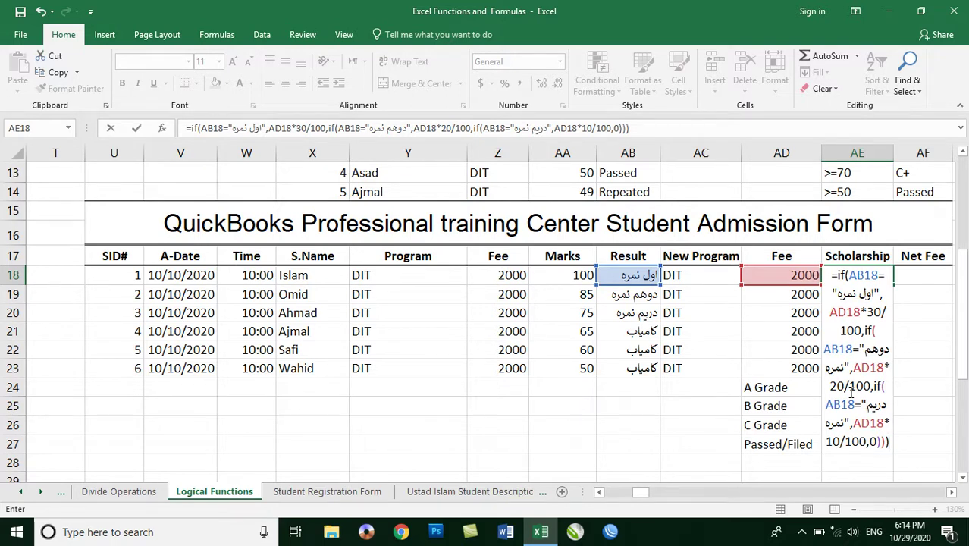
key("Return")
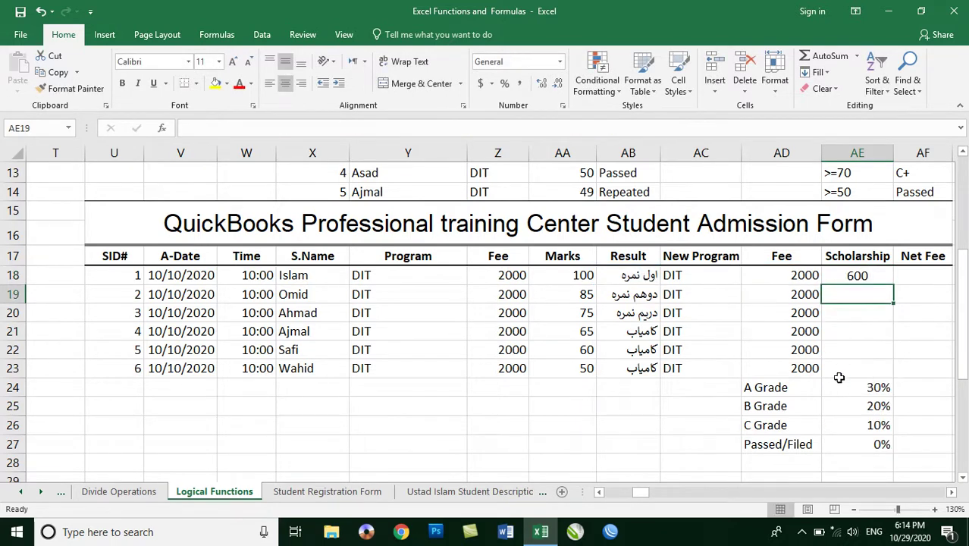
- Fill the Scholarship formula down AE18:AE23 with Ctrl+D and check the first three students' Fee and Scholarship formulas
left_click(859, 276)
left_click_drag(859, 290, 850, 369)
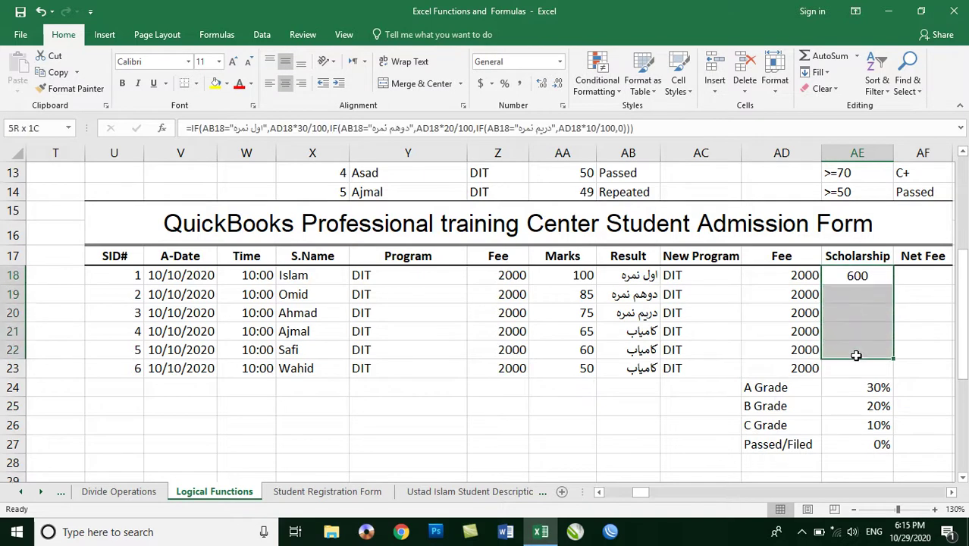
key("ctrl+d")
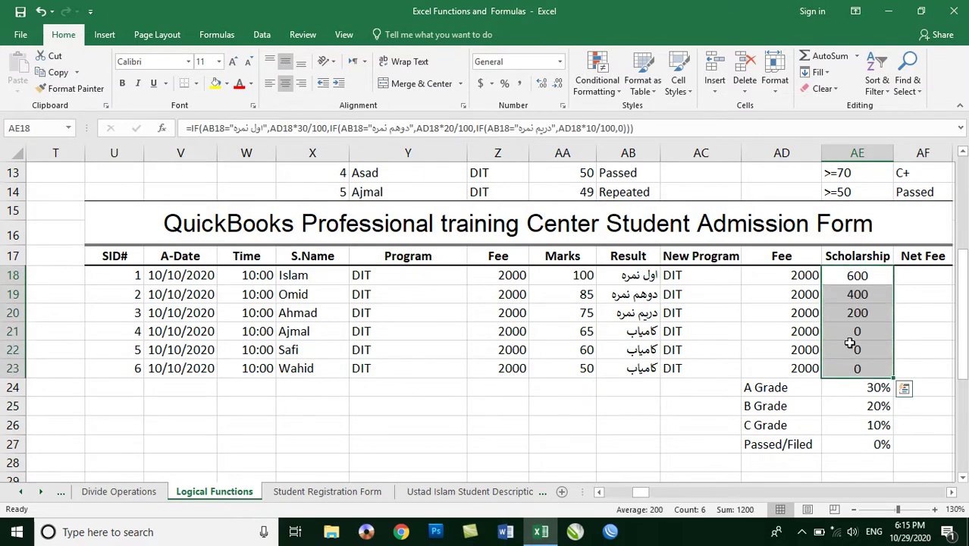
left_click(779, 270)
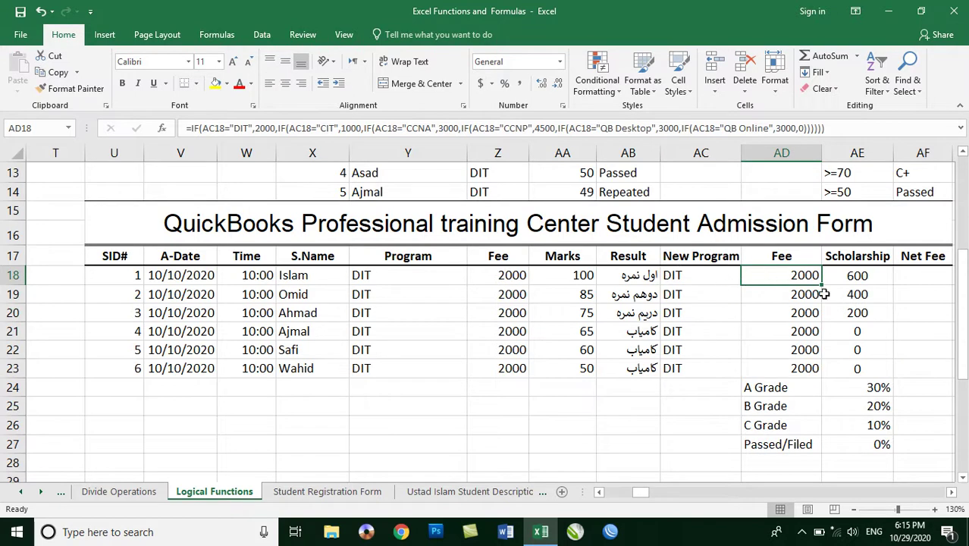
left_click(848, 276)
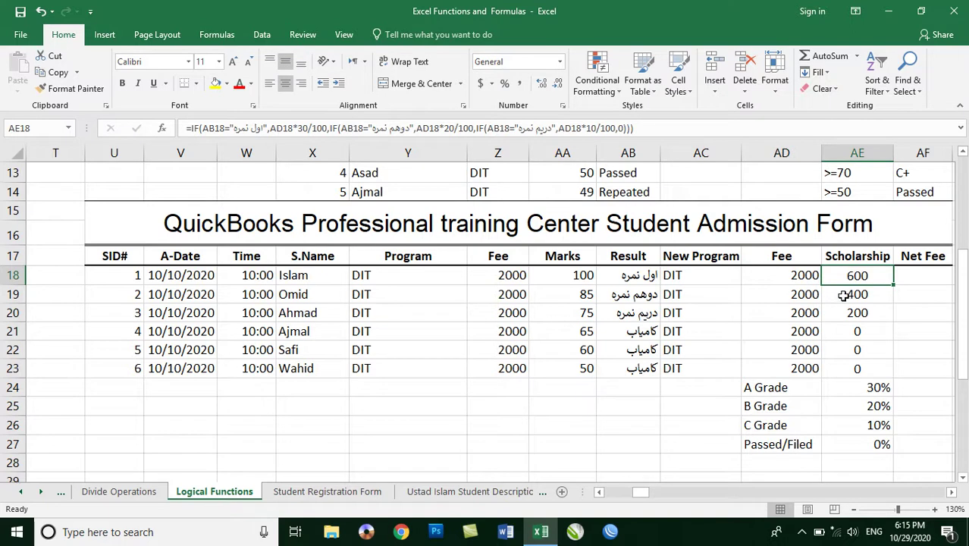
left_click(802, 296)
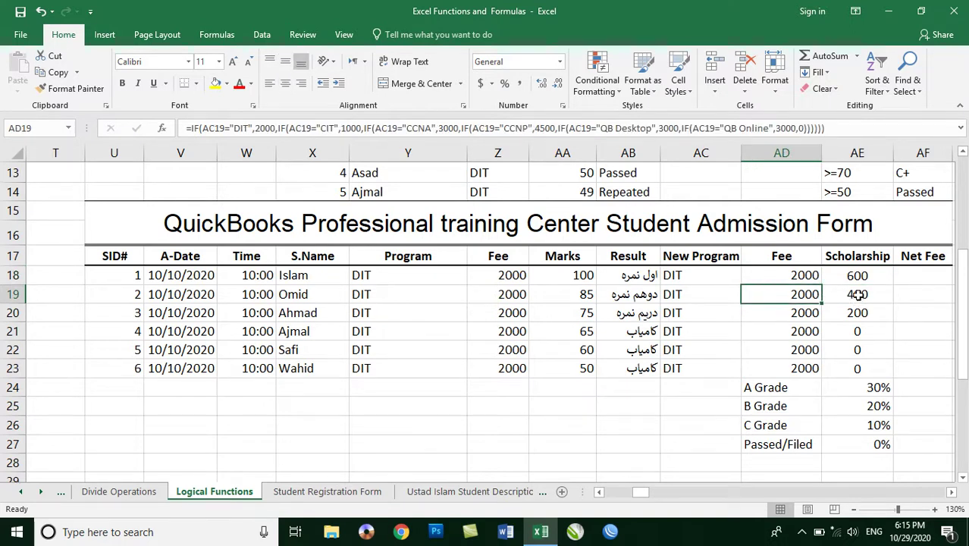
left_click(866, 295)
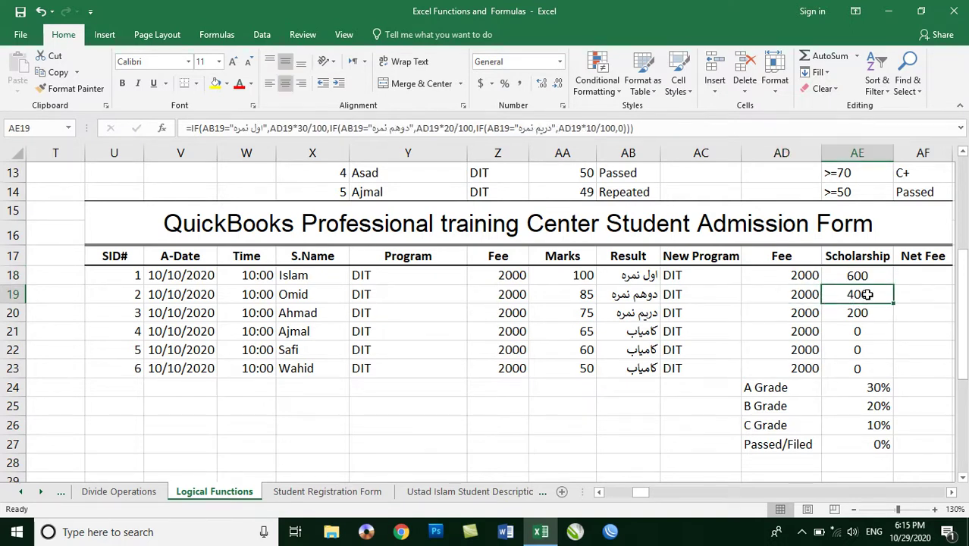
left_click(812, 313)
left_click(848, 313)
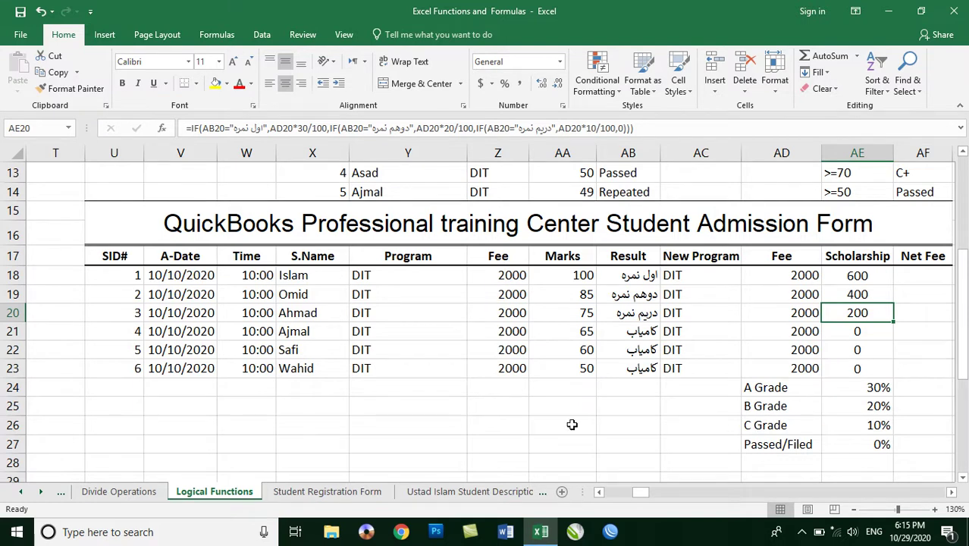
- Launch Calculator with calc and compute 2000 × 30 ÷ 100, giving 600
key("super+r")
type("calc")
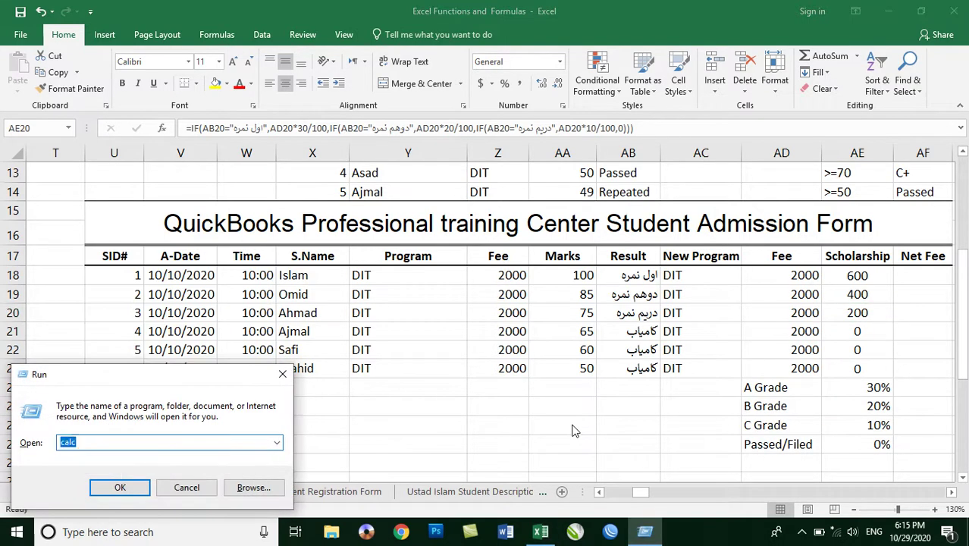
key("Return")
left_click_drag(493, 40, 329, 19)
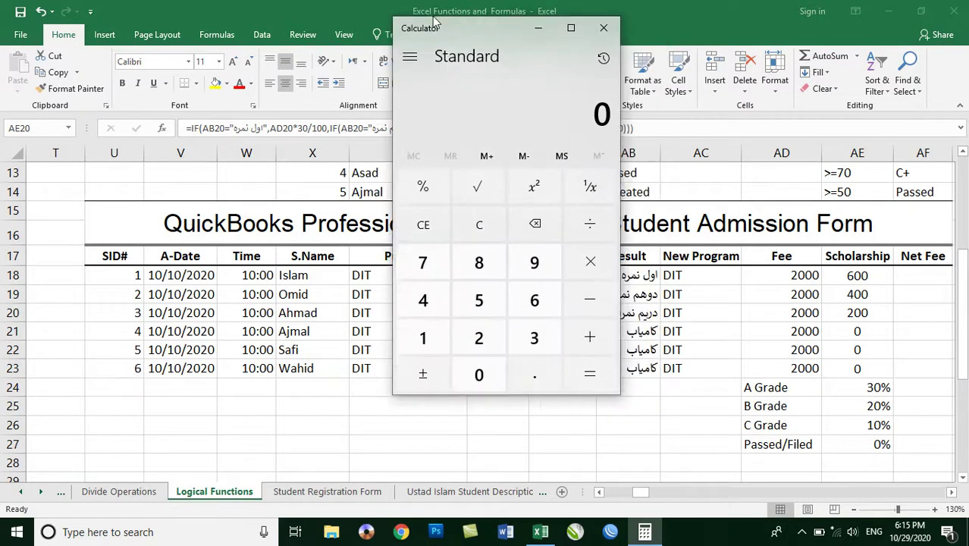
left_click(352, 326)
left_click(352, 363)
double_click(353, 364)
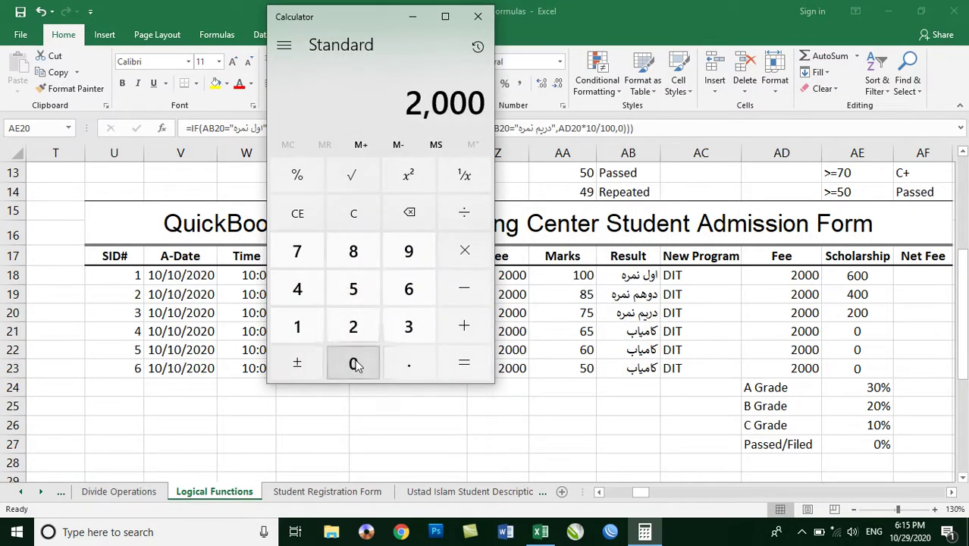
left_click(466, 249)
left_click(390, 326)
left_click(353, 363)
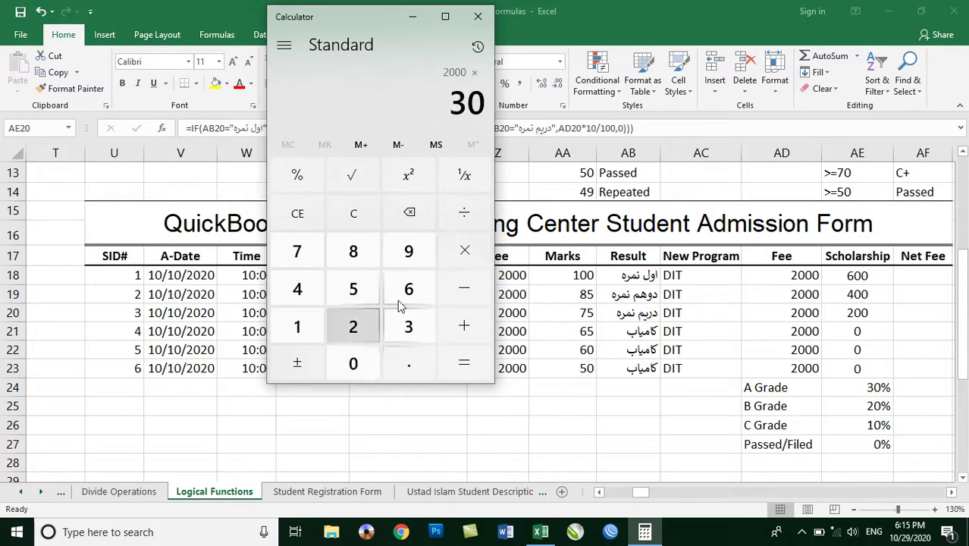
left_click(464, 212)
left_click(297, 326)
left_click(353, 363)
left_click(353, 363)
left_click(464, 363)
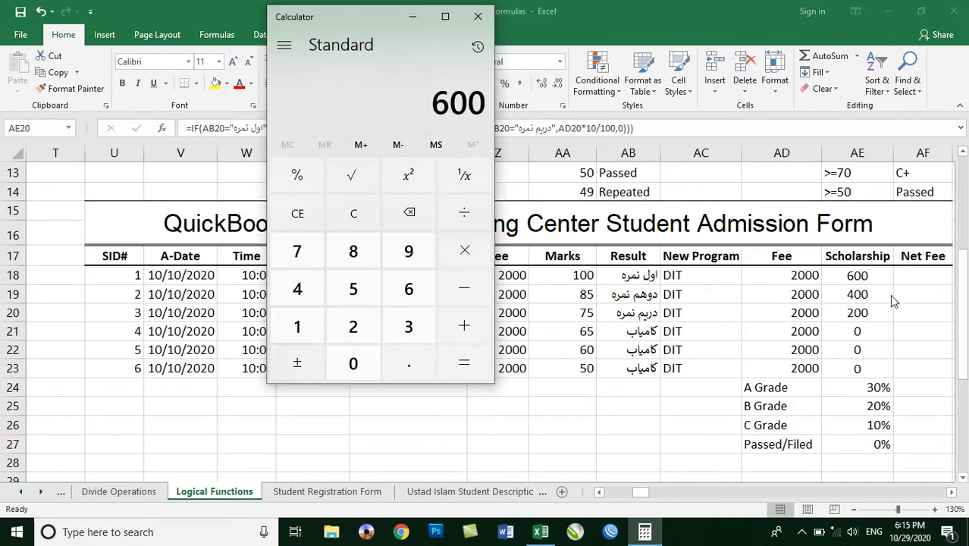
- Compute 2000 × 20 ÷ 100 to get 400, close Calculator, and select the first Net Fee cell
left_click(371, 215)
left_click(360, 337)
left_click(352, 363)
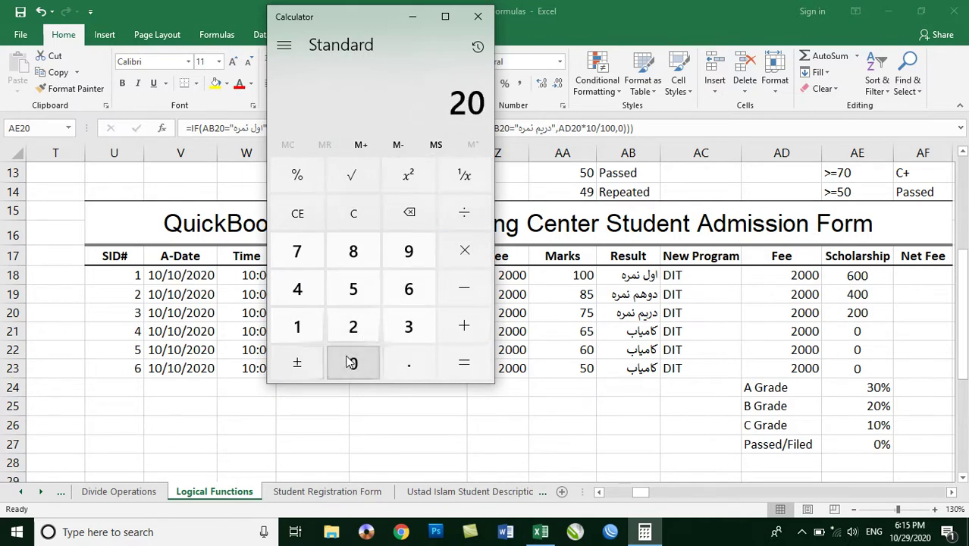
left_click(353, 363)
left_click(353, 363)
left_click(464, 251)
left_click(352, 326)
left_click(352, 363)
left_click(464, 213)
left_click(303, 325)
left_click(352, 363)
left_click(353, 363)
left_click(475, 370)
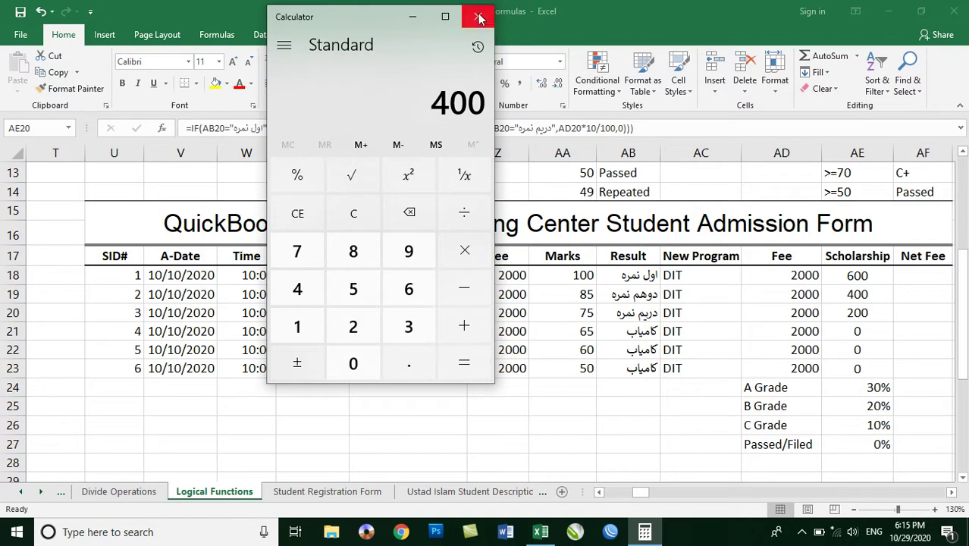
left_click(478, 16)
left_click(913, 280)
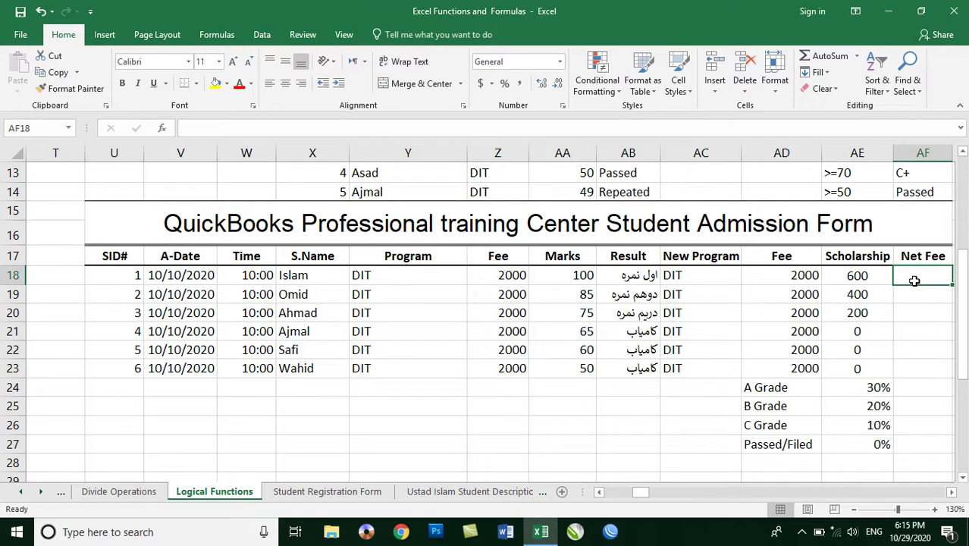
- Enter =AD18-AE18 in AF18 and fill it down to AF23
type("=")
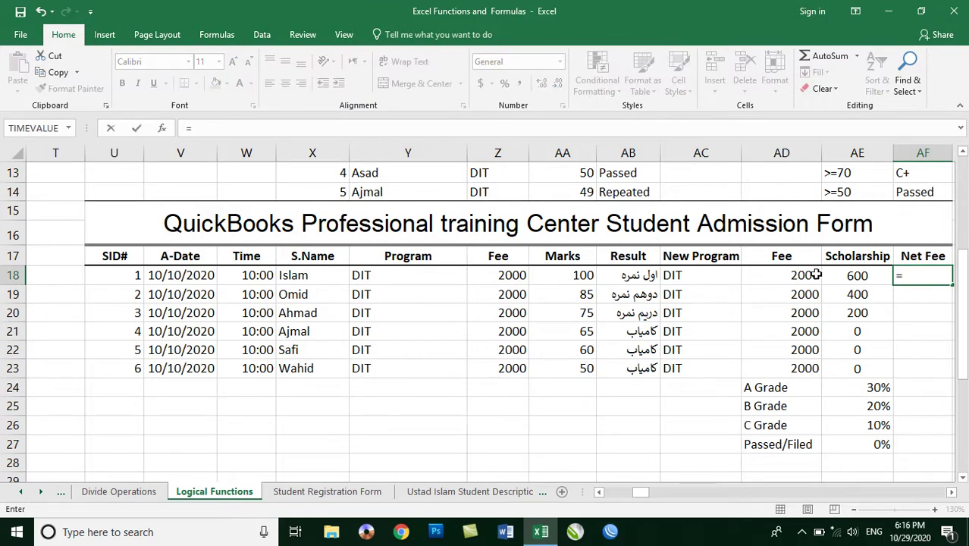
left_click(808, 275)
type("-")
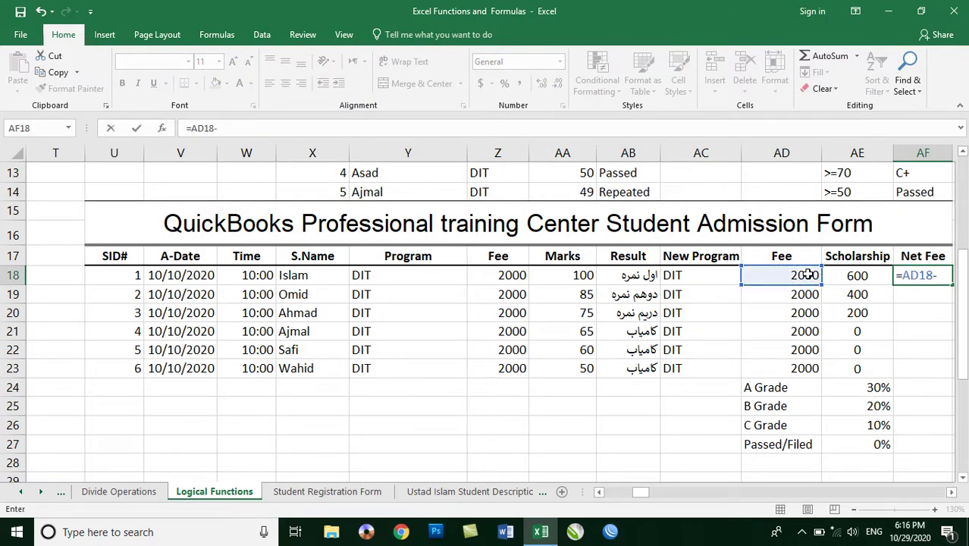
left_click(834, 279)
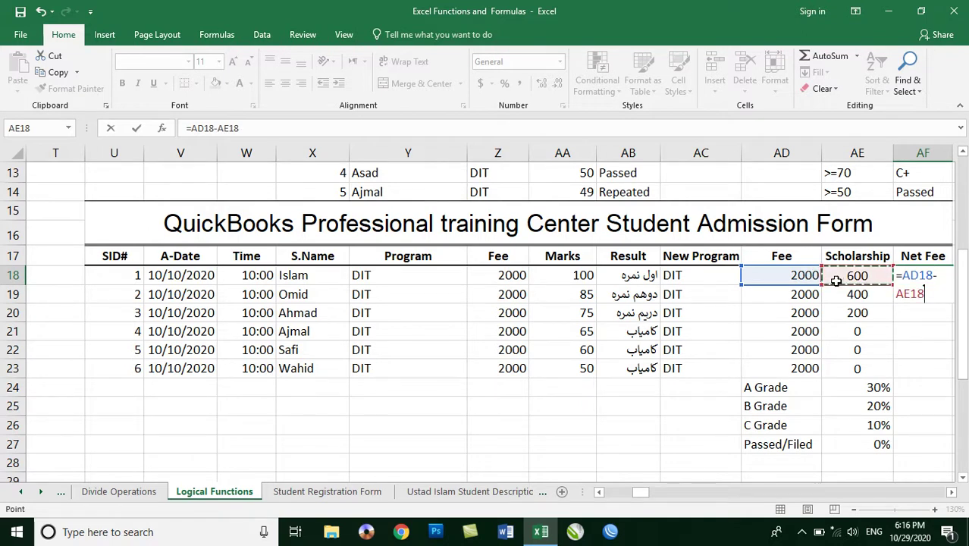
key("Return")
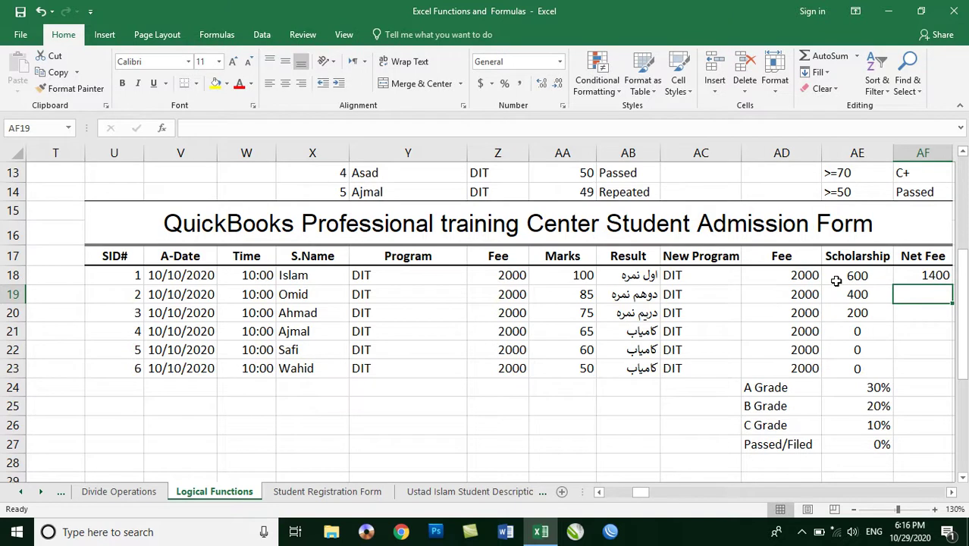
left_click_drag(914, 276, 902, 371)
key("ctrl+d")
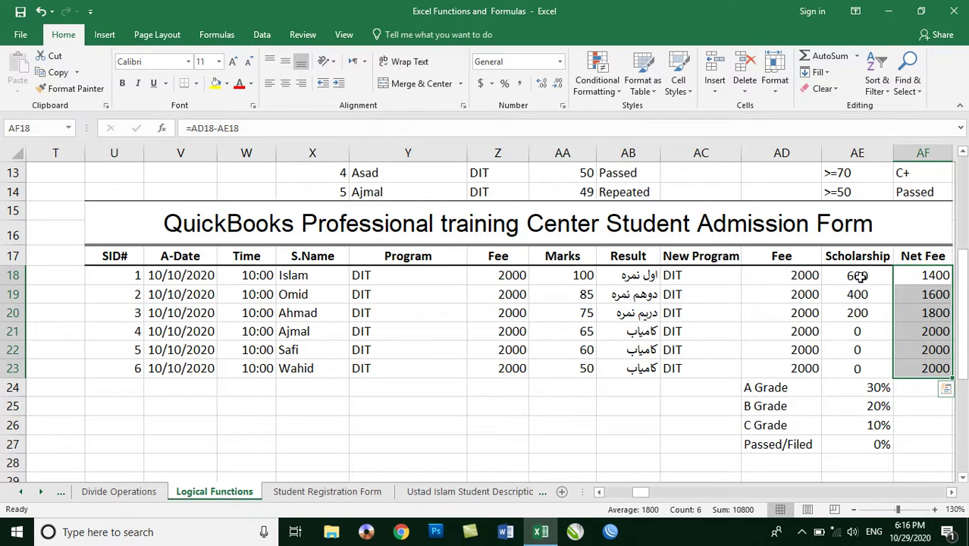
- Check the Net Fee formulas and results (1400, 1600, 1800, 2000) against fee and scholarship
left_click(911, 276)
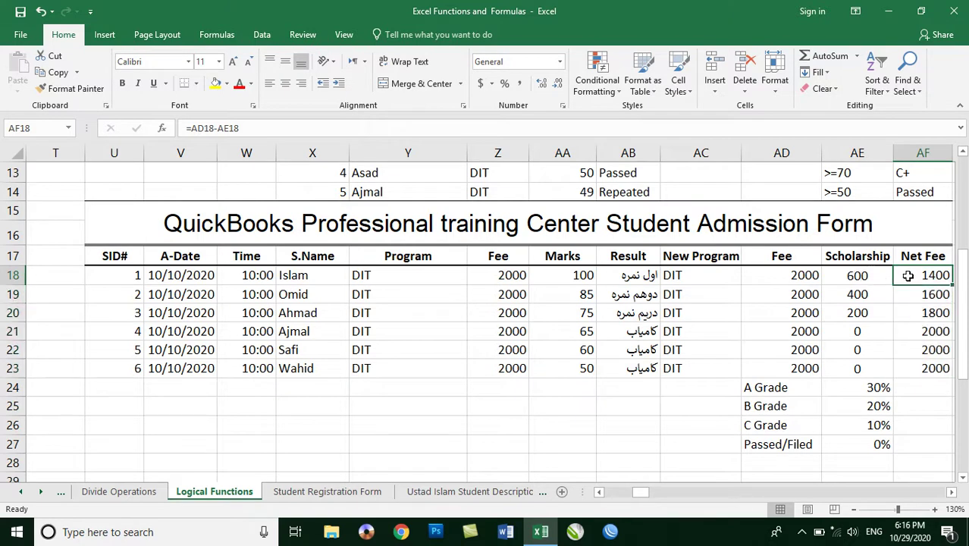
left_click(841, 276)
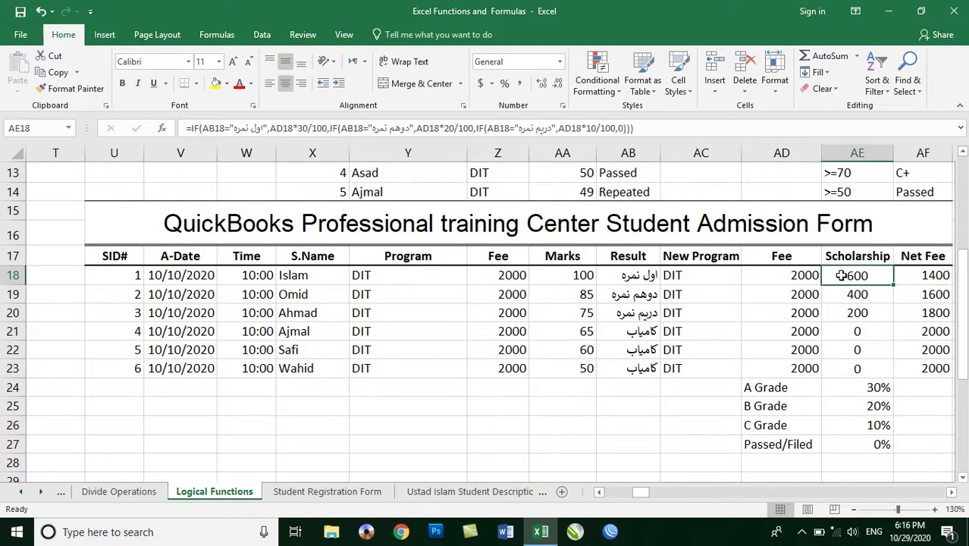
left_click(921, 295)
left_click(918, 317)
mouse_move(919, 332)
left_mouse_down()
mouse_move(800, 369)
mouse_move(642, 367)
left_mouse_up()
left_click(915, 334)
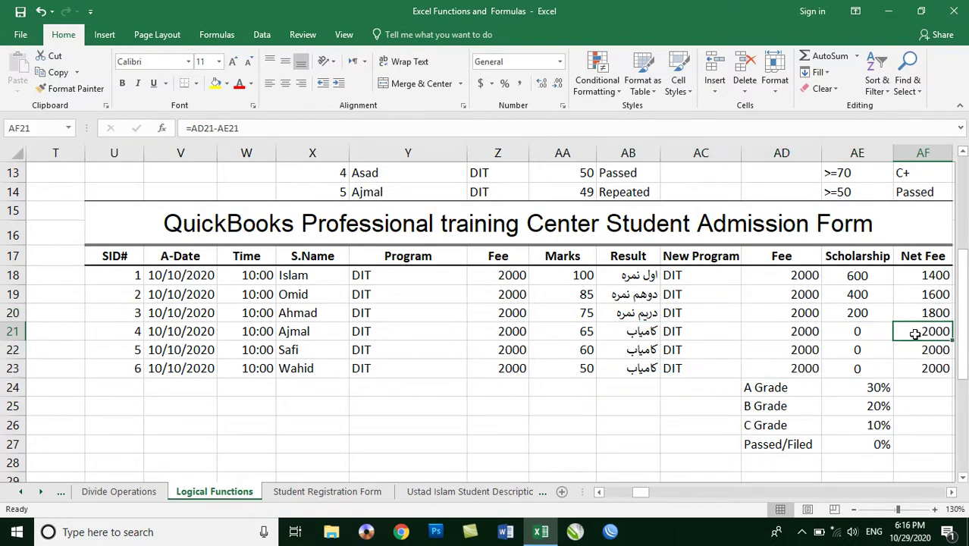